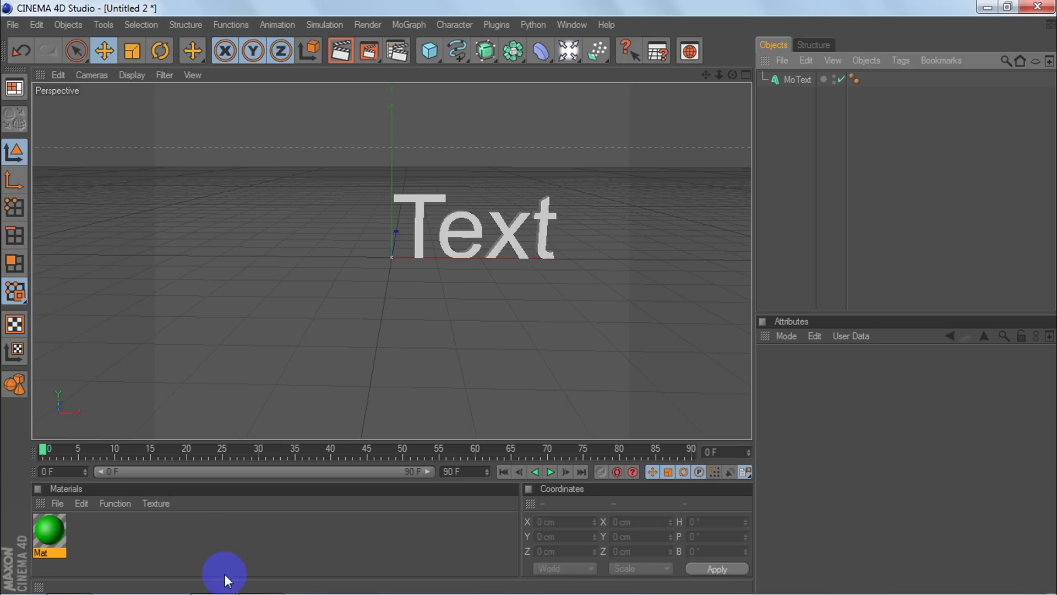
Play the youtube intro tutorial2 video from its folder to preview the finished intro, and return to the scene.
{"action": "left_click", "coordinate": [220, 579]}
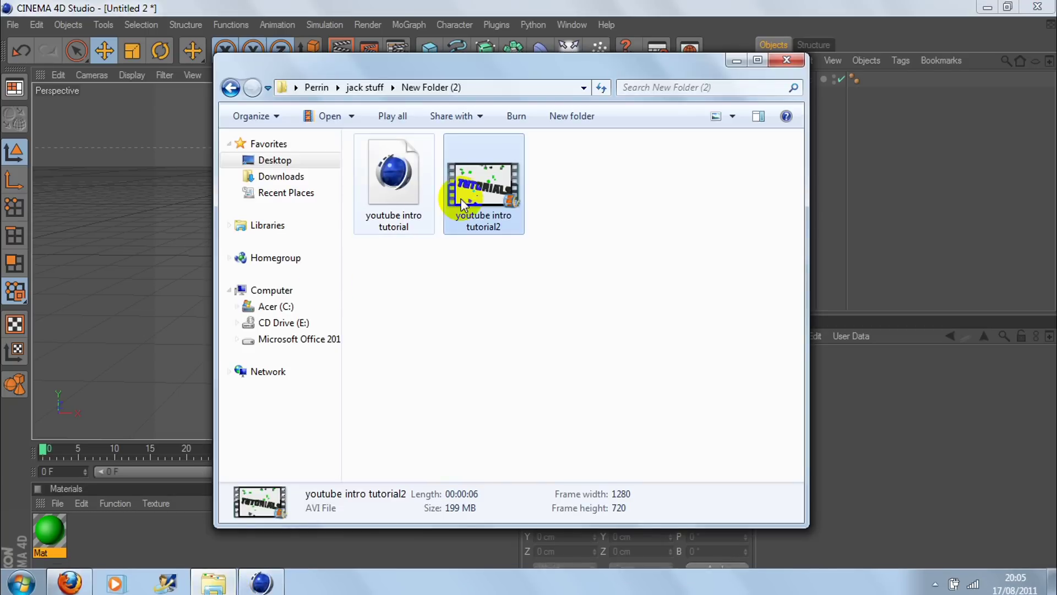
{"action": "right_click", "coordinate": [485, 156]}
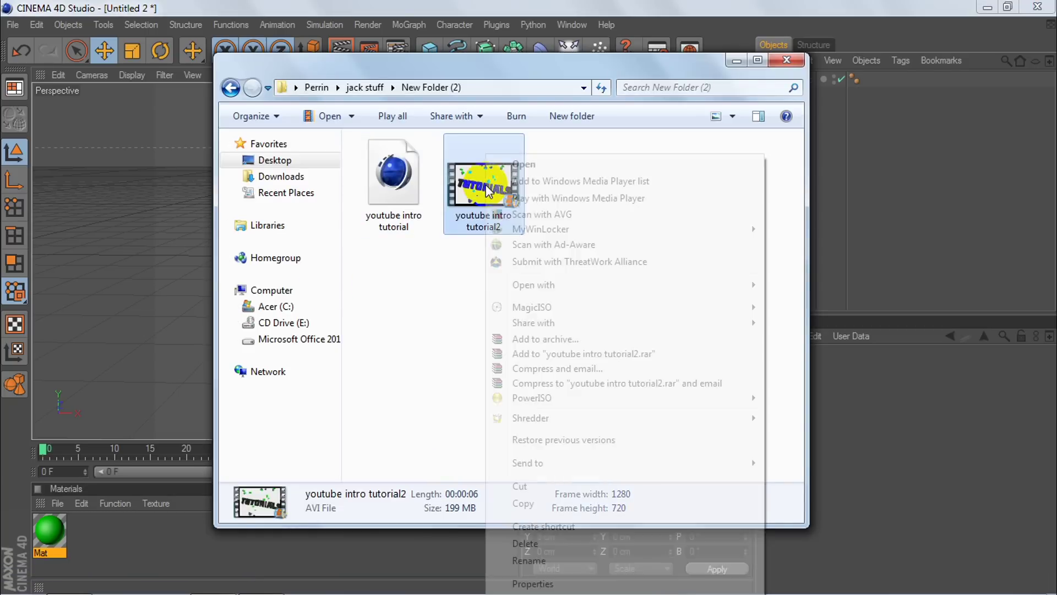
{"action": "left_click", "coordinate": [576, 197]}
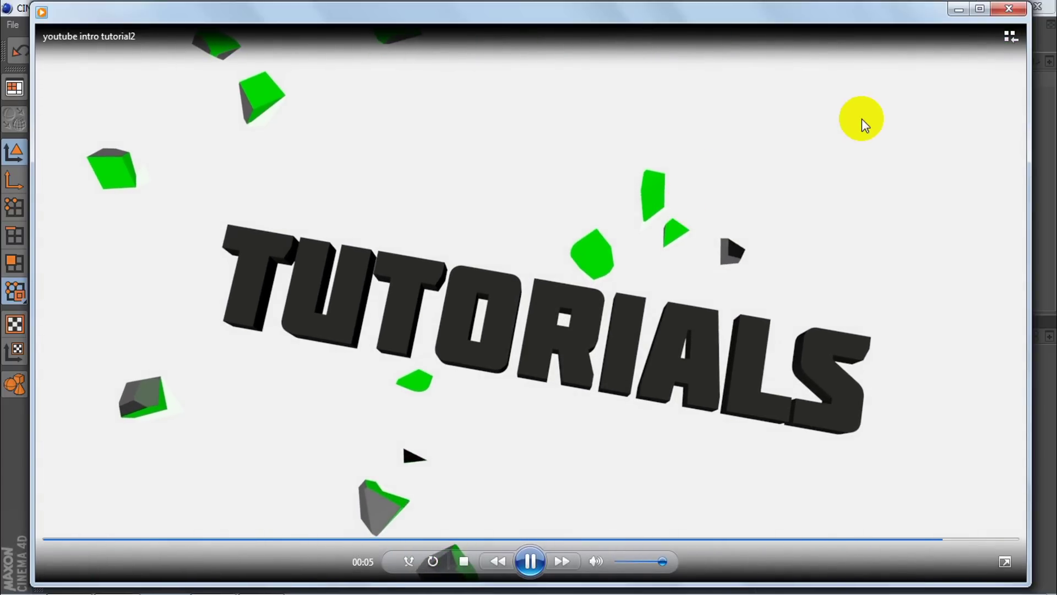
{"action": "left_click", "coordinate": [928, 27]}
{"action": "left_click", "coordinate": [959, 9]}
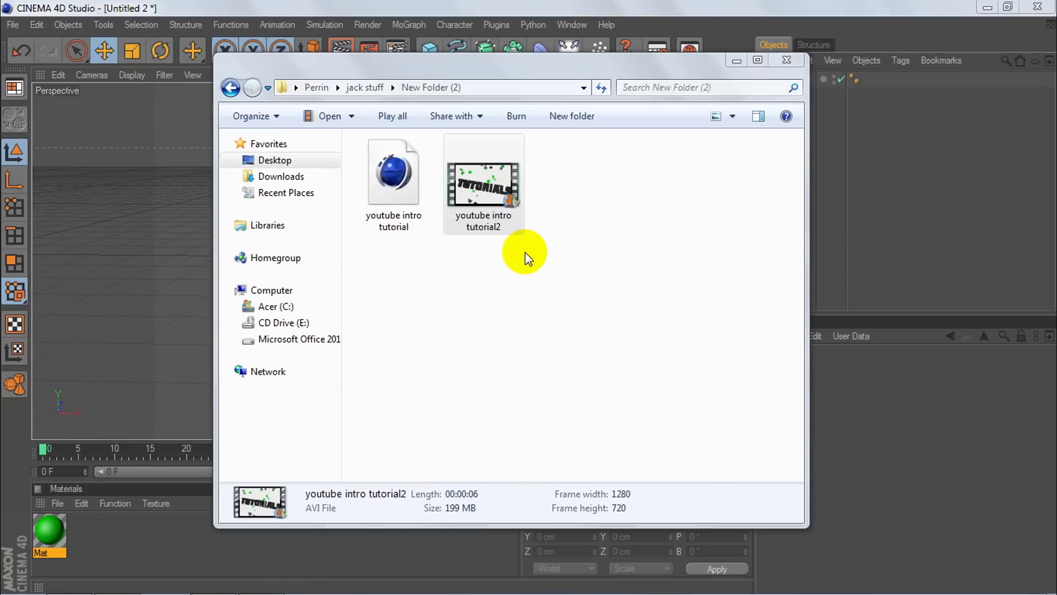
{"action": "left_click", "coordinate": [736, 59]}
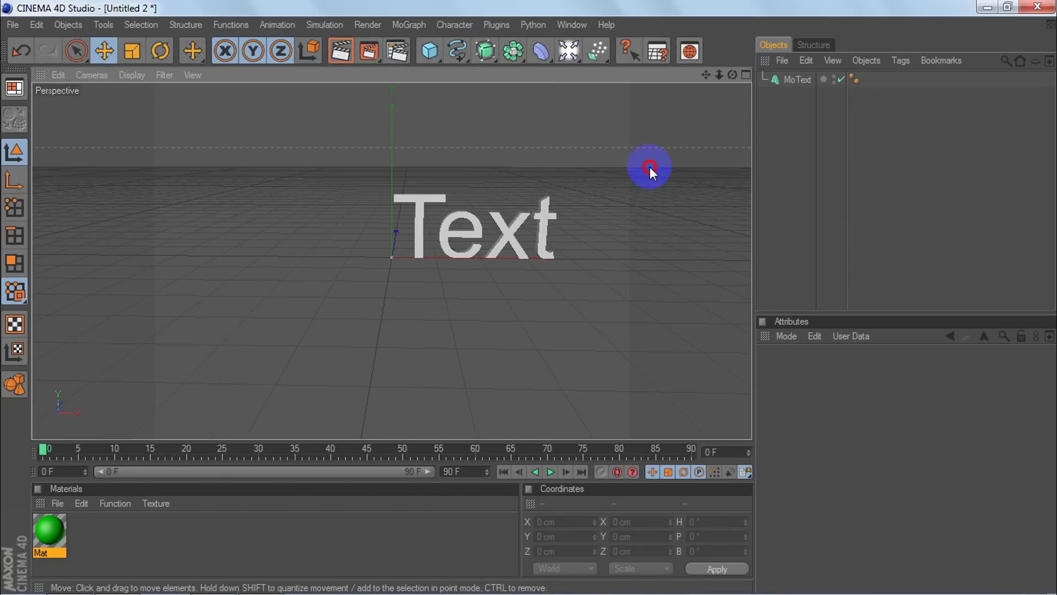
{"action": "left_click", "coordinate": [497, 26]}
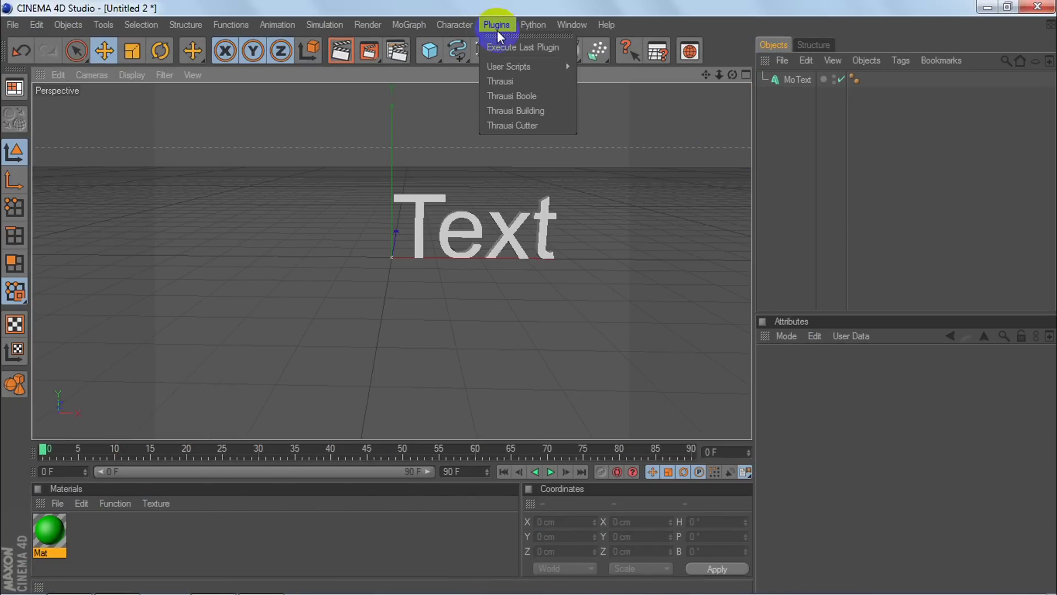
{"action": "left_click", "coordinate": [669, 22]}
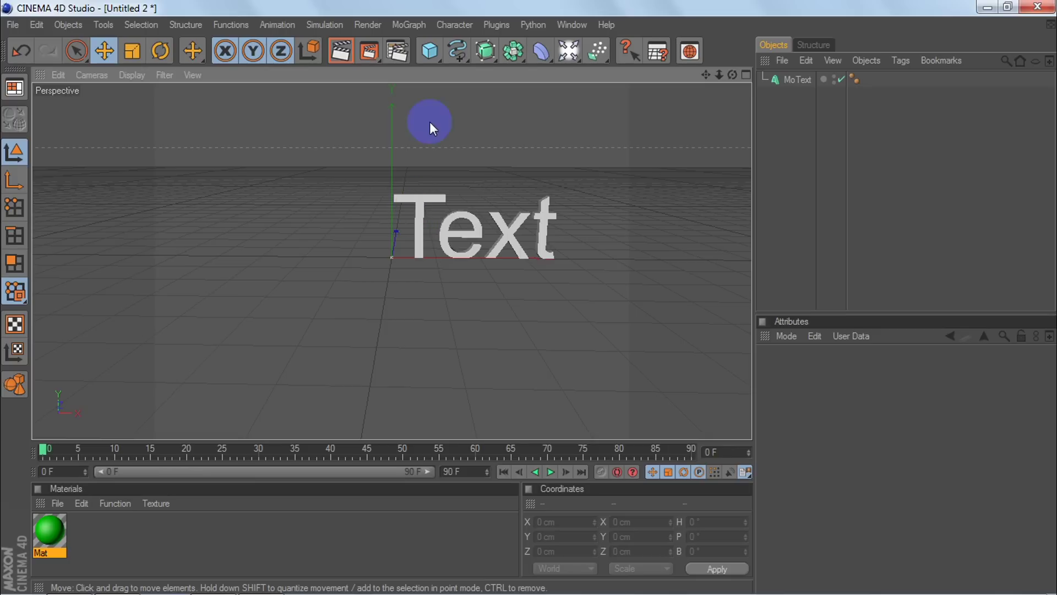
{"action": "left_click", "coordinate": [409, 25]}
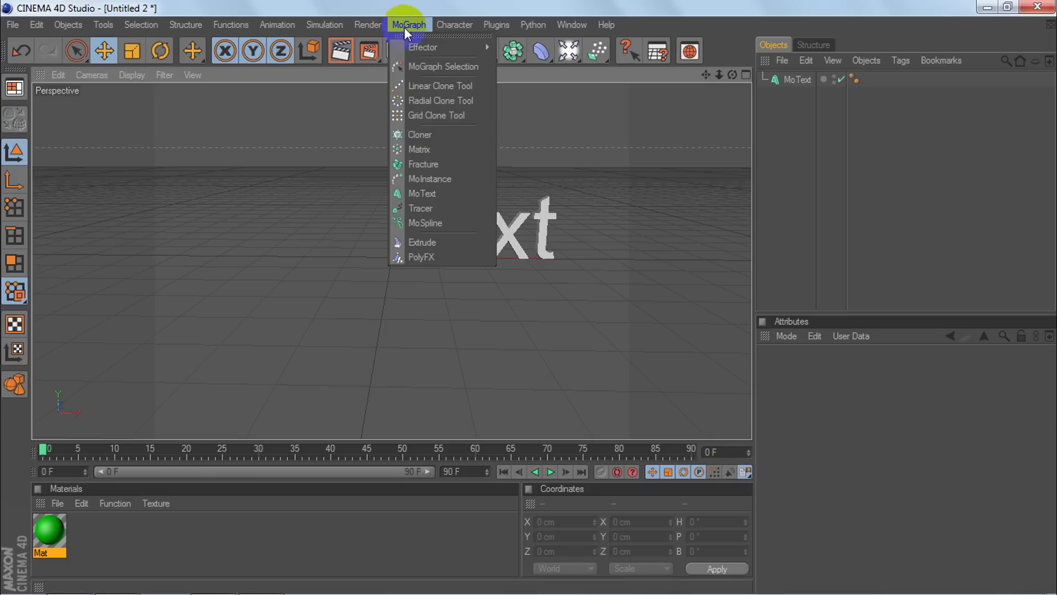
{"action": "left_click", "coordinate": [435, 195]}
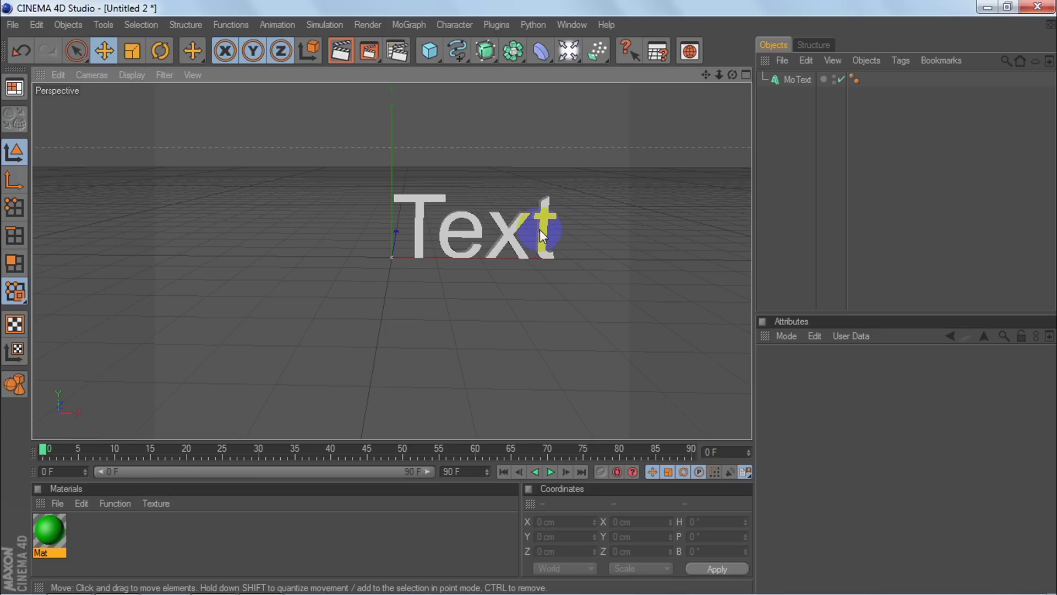
{"action": "left_click", "coordinate": [427, 208]}
Replace the MoText object's wording with the channel's username.
{"action": "left_click", "coordinate": [781, 84]}
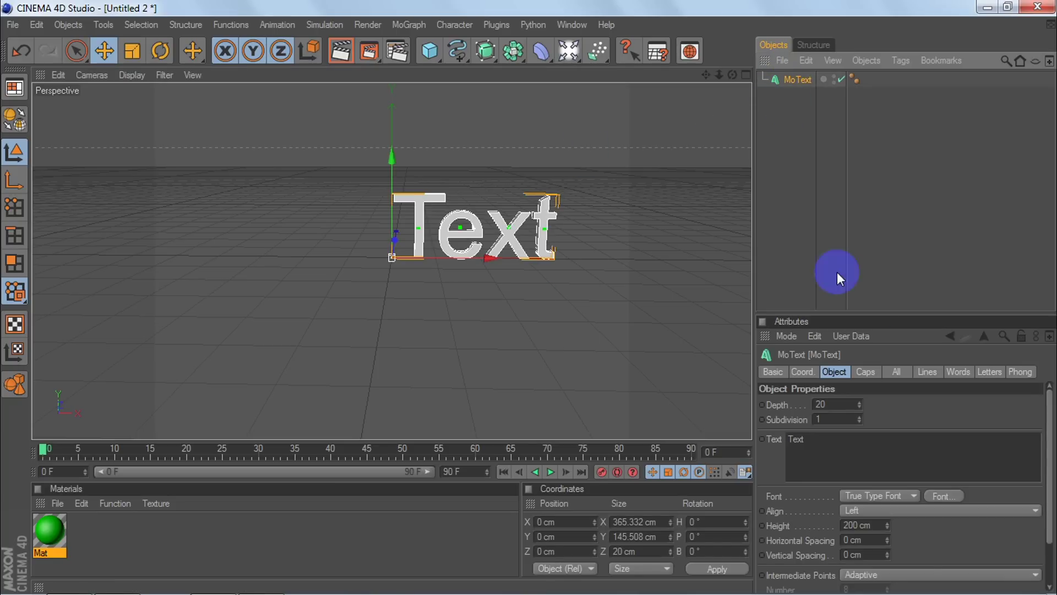
{"action": "left_click_drag", "start_coordinate": [813, 438], "coordinate": [749, 437]}
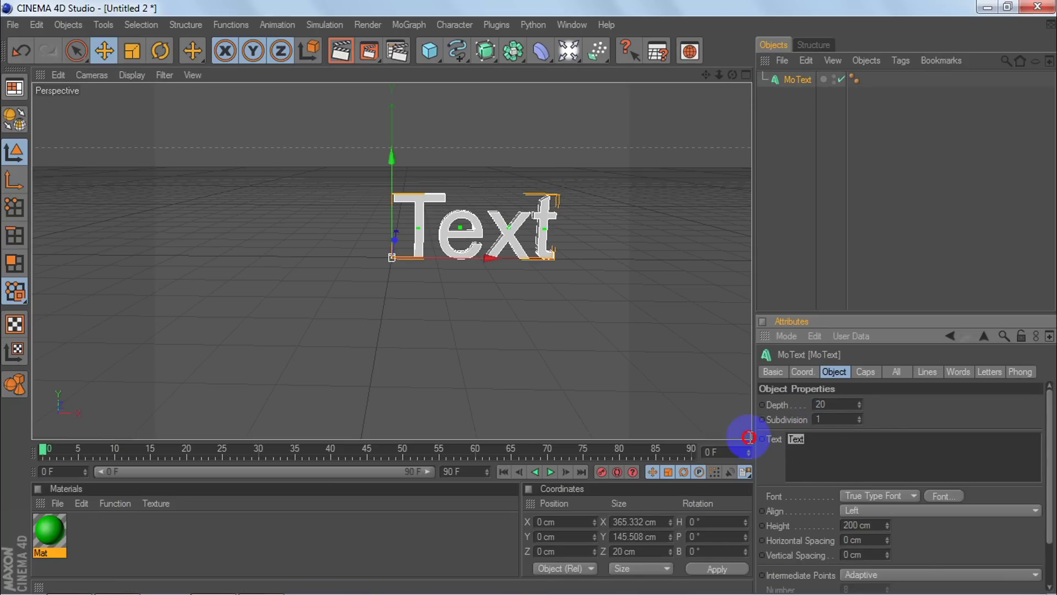
{"action": "type", "text": "Mr"}
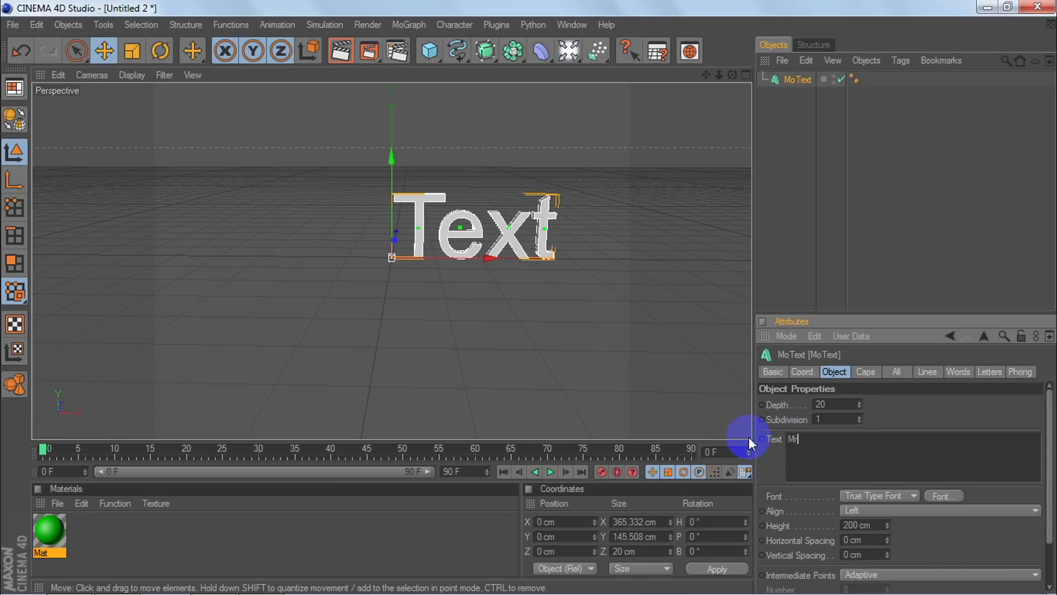
{"action": "type", "text": "perrin19"}
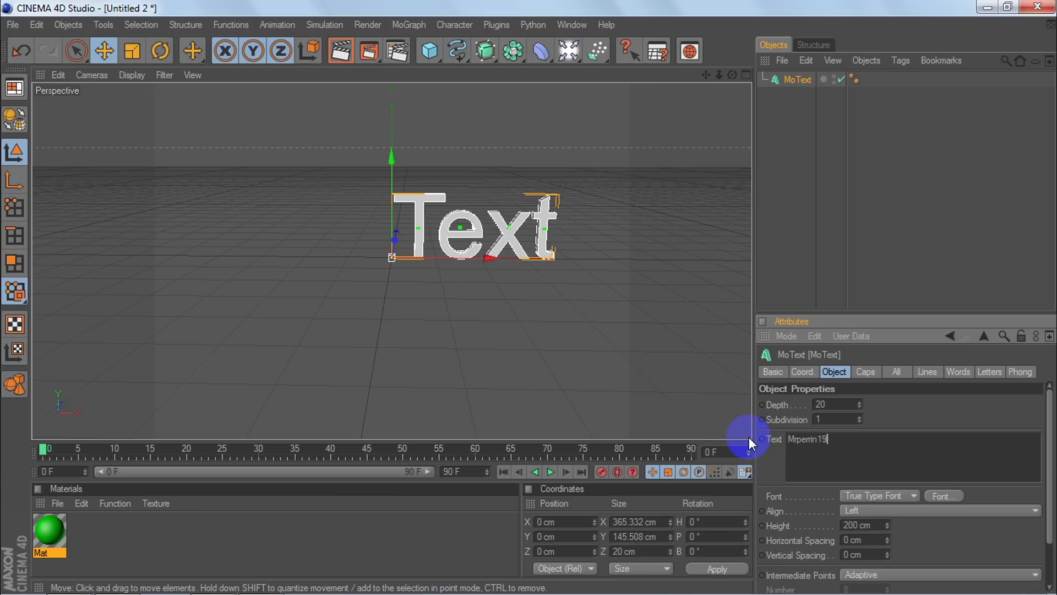
Rename the MoText object as smashing text and set its depth to 50.
{"action": "double_click", "coordinate": [802, 81]}
{"action": "type", "text": "smas"}
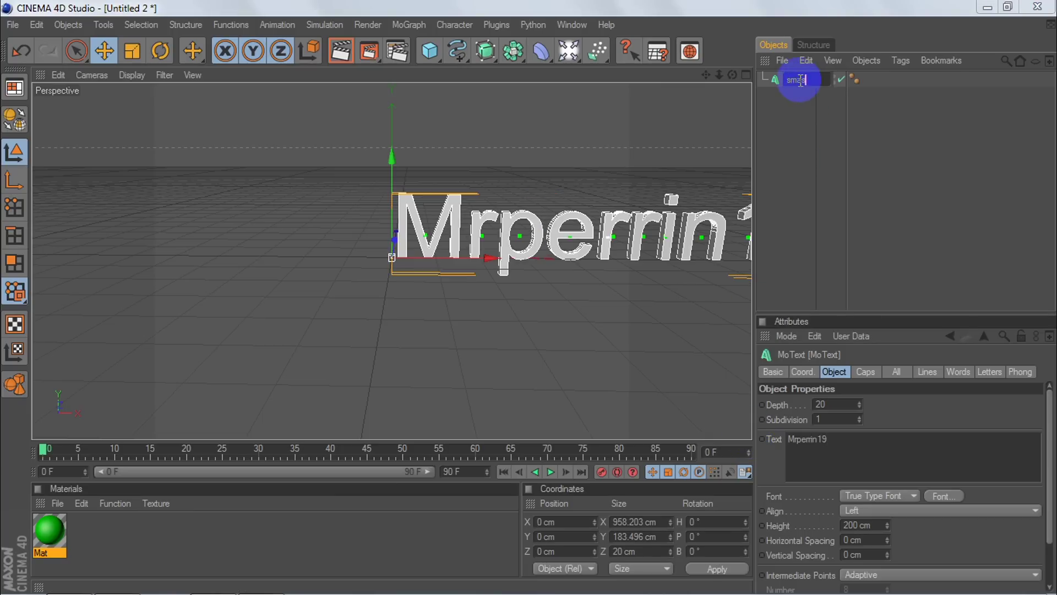
{"action": "type", "text": "hing text"}
{"action": "key", "text": "Return"}
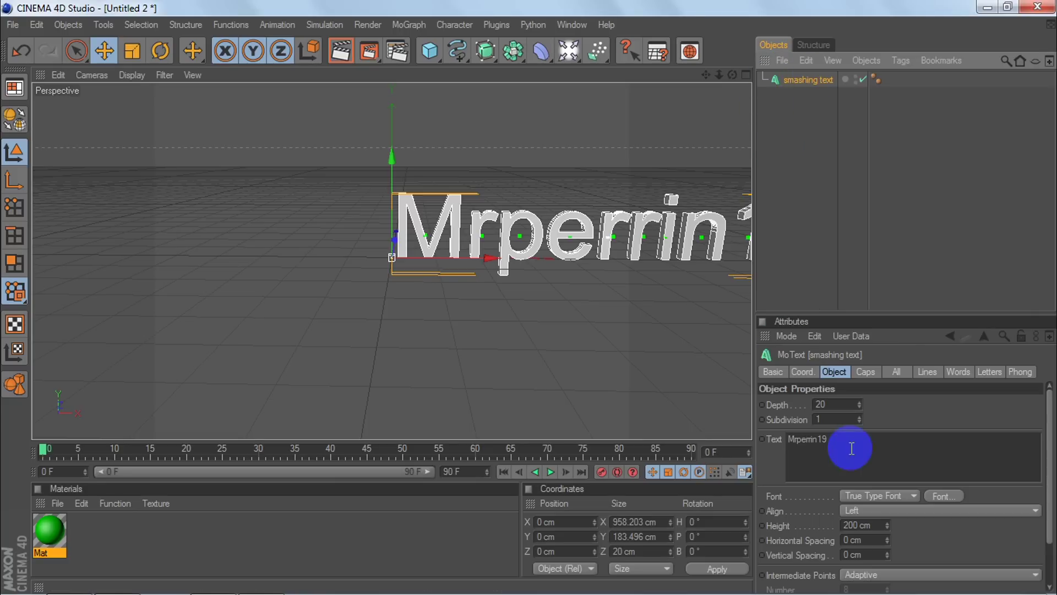
{"action": "left_click_drag", "start_coordinate": [846, 403], "coordinate": [797, 406]}
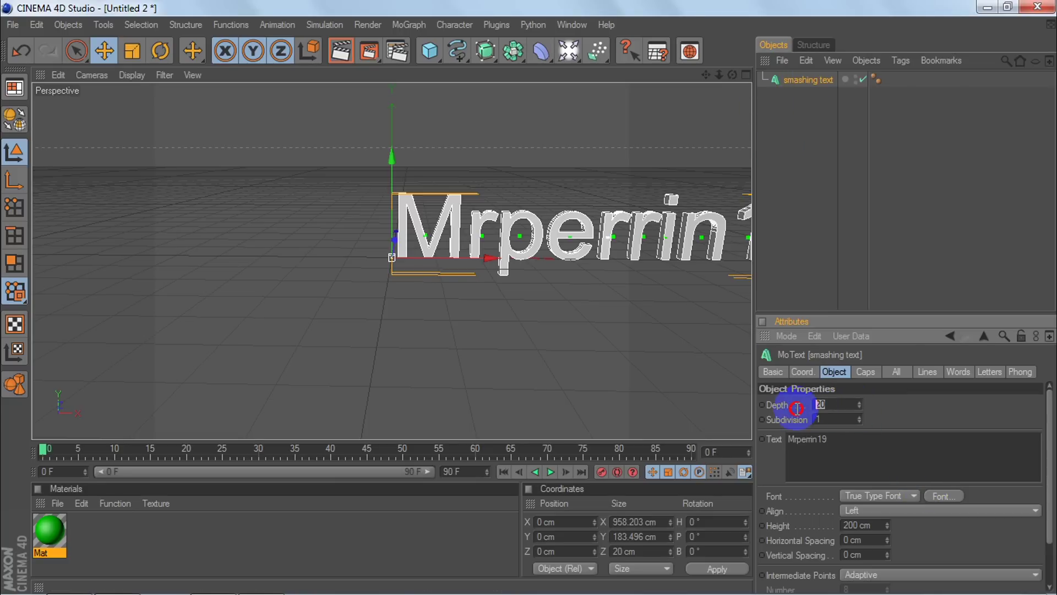
{"action": "type", "text": "50"}
Change the smashing text's font to the heavy typeface listed between Modern and Myriad Pro.
{"action": "left_click", "coordinate": [943, 496]}
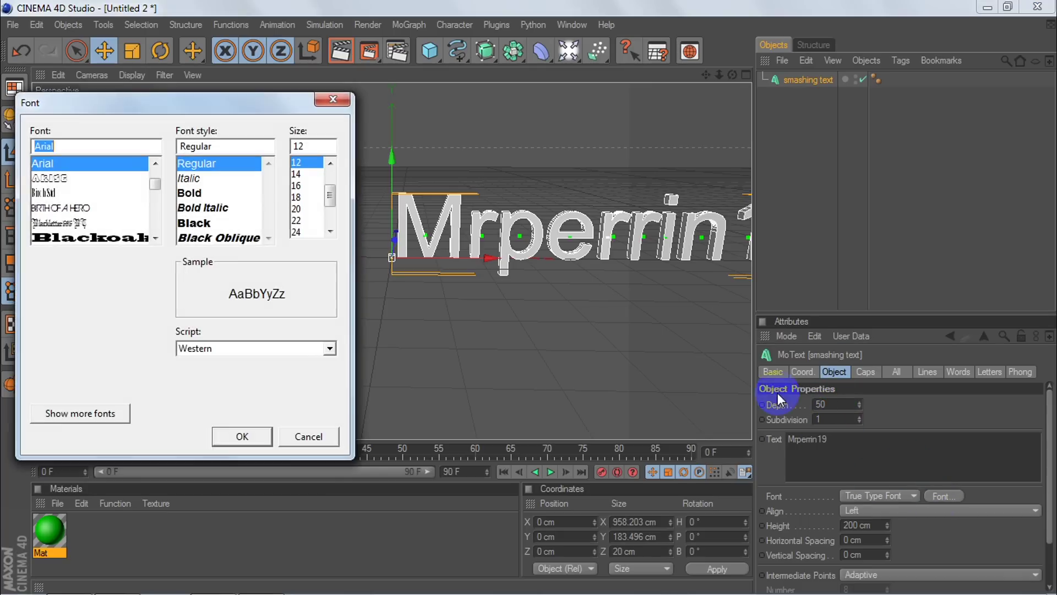
{"action": "left_click_drag", "start_coordinate": [155, 180], "coordinate": [157, 197]}
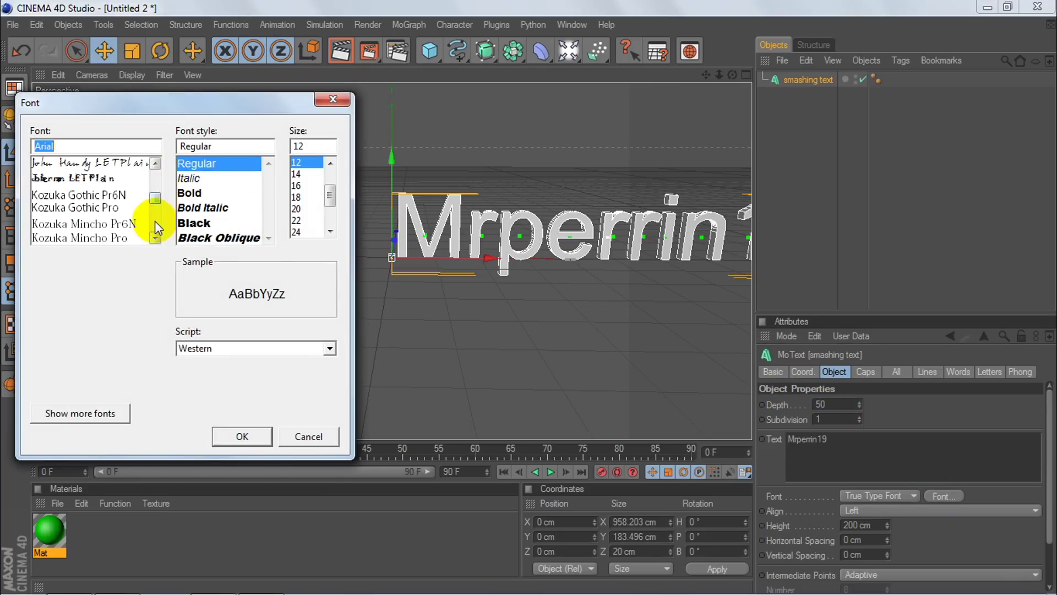
{"action": "left_click", "coordinate": [156, 237]}
{"action": "left_click", "coordinate": [156, 238]}
{"action": "left_click", "coordinate": [156, 238]}
{"action": "left_click", "coordinate": [155, 238]}
{"action": "left_click", "coordinate": [156, 238]}
{"action": "left_click", "coordinate": [156, 238]}
{"action": "left_click", "coordinate": [156, 238]}
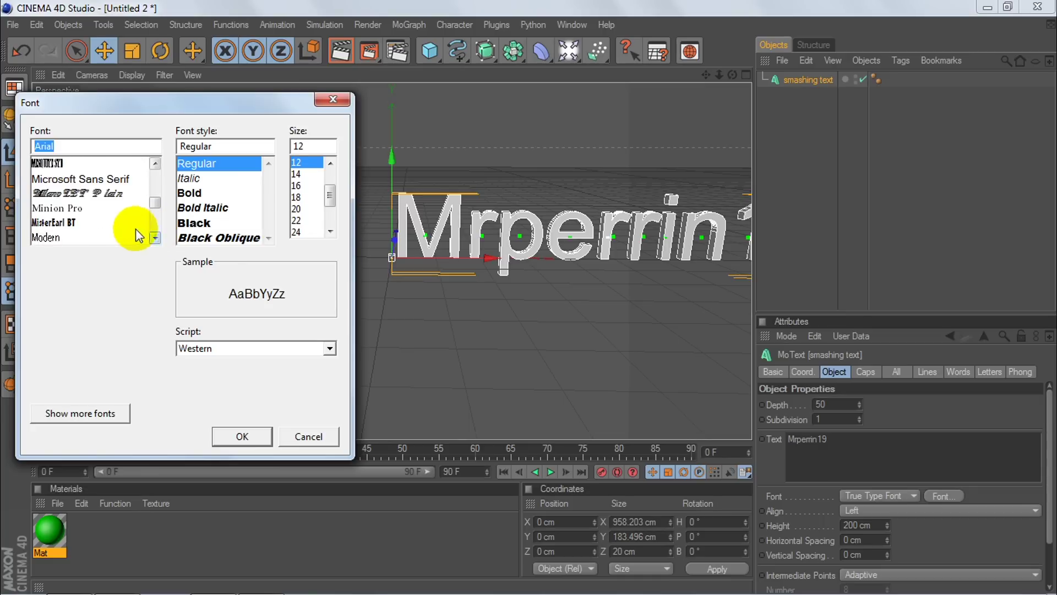
{"action": "left_click", "coordinate": [156, 238]}
{"action": "left_click", "coordinate": [156, 238]}
{"action": "left_click", "coordinate": [49, 222]}
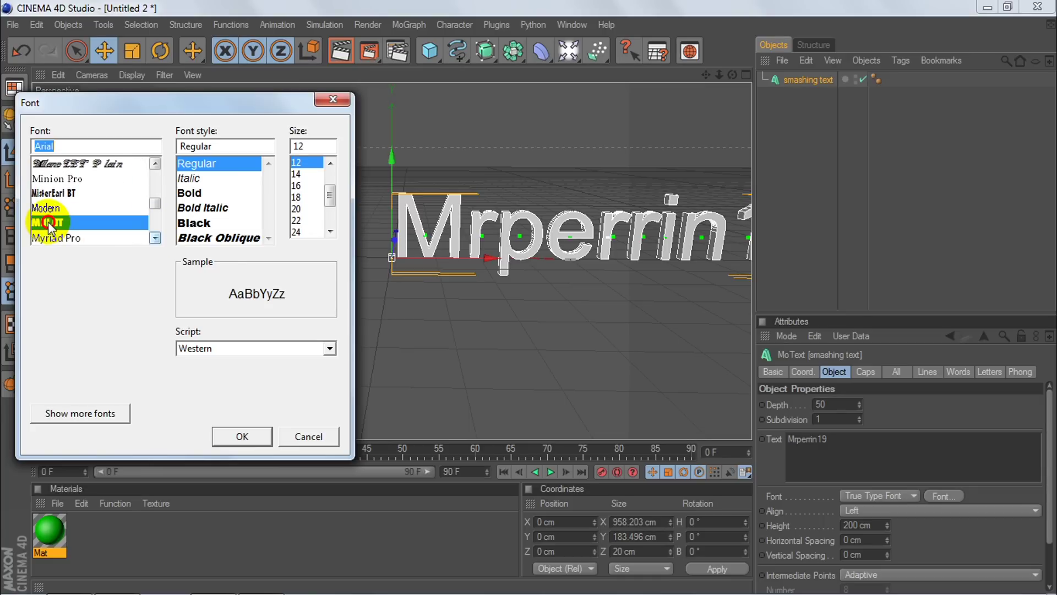
{"action": "left_click", "coordinate": [232, 435]}
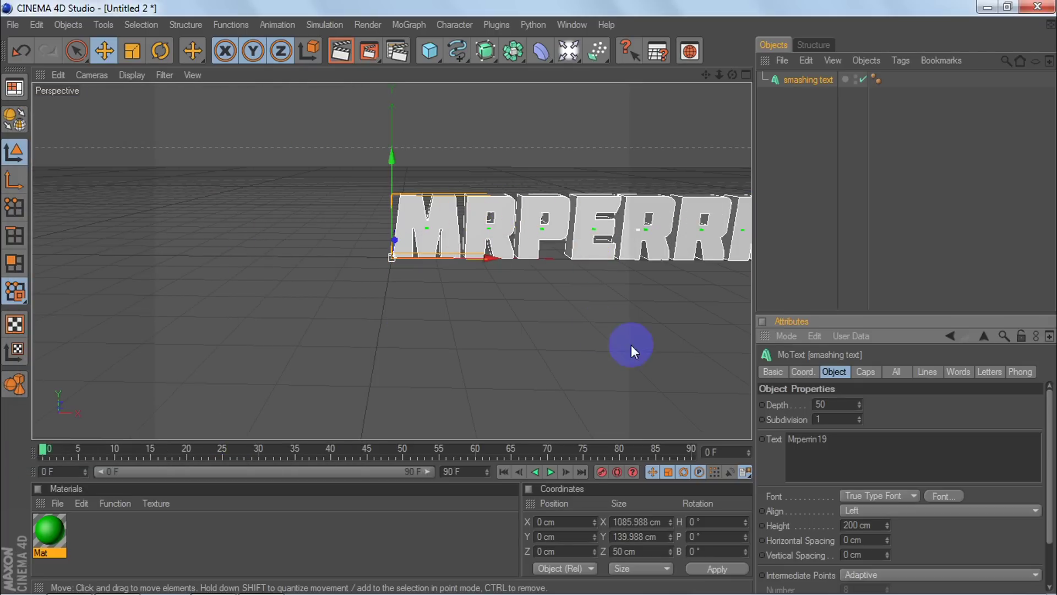
Set the smashing text's alignment to Middle so it is centred on the origin.
{"action": "left_click", "coordinate": [858, 509]}
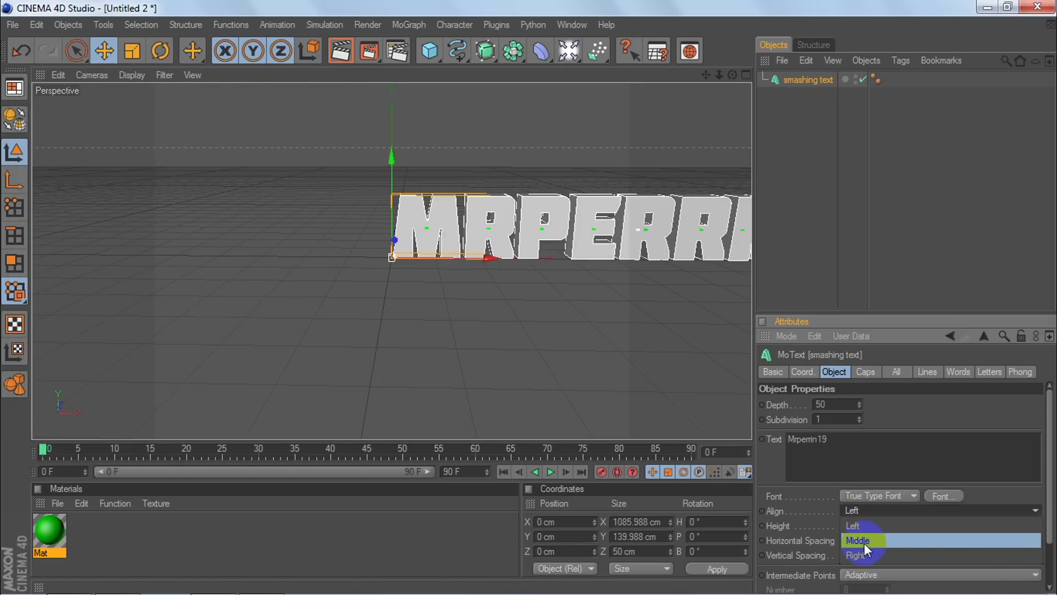
{"action": "left_click", "coordinate": [863, 541]}
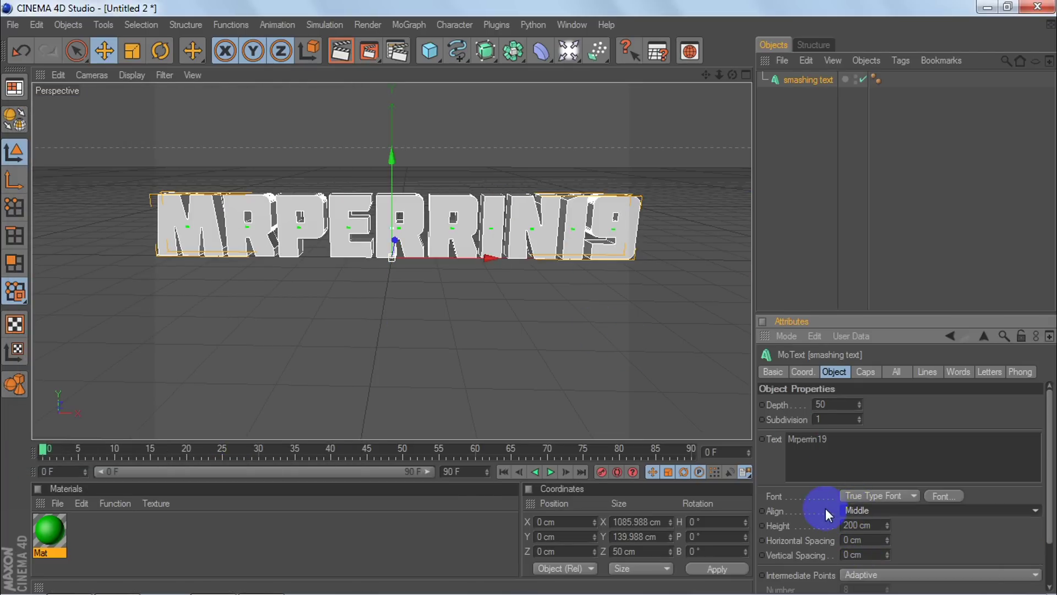
{"action": "left_click", "coordinate": [788, 115]}
Duplicate the smashing text object and rename the copy as falling text.
{"action": "left_click", "coordinate": [791, 81]}
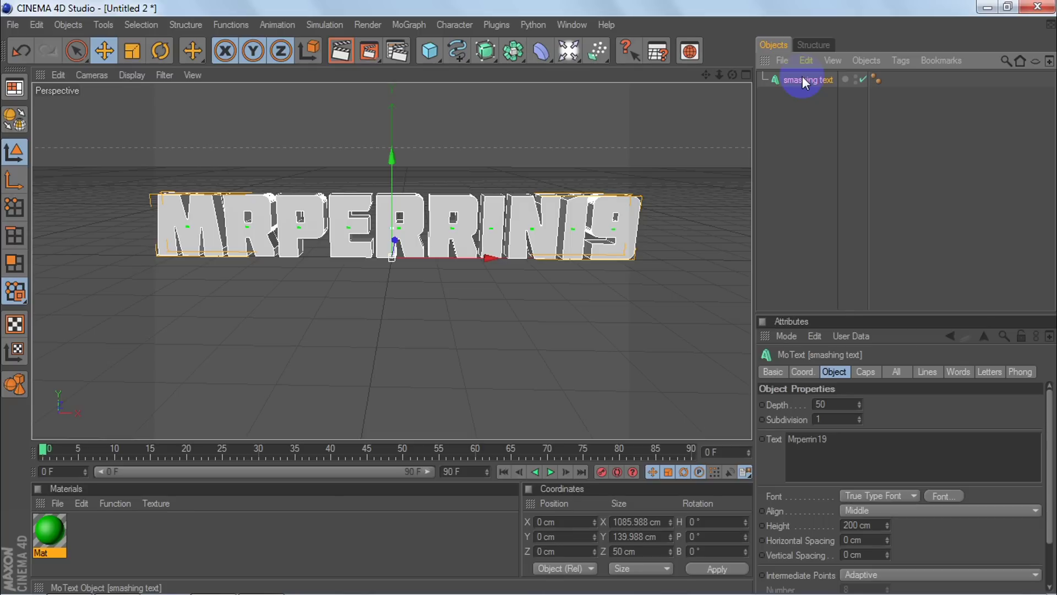
{"action": "key", "text": "ctrl+c"}
{"action": "key", "text": "ctrl+v"}
{"action": "left_click", "coordinate": [802, 108]}
{"action": "left_click", "coordinate": [806, 77]}
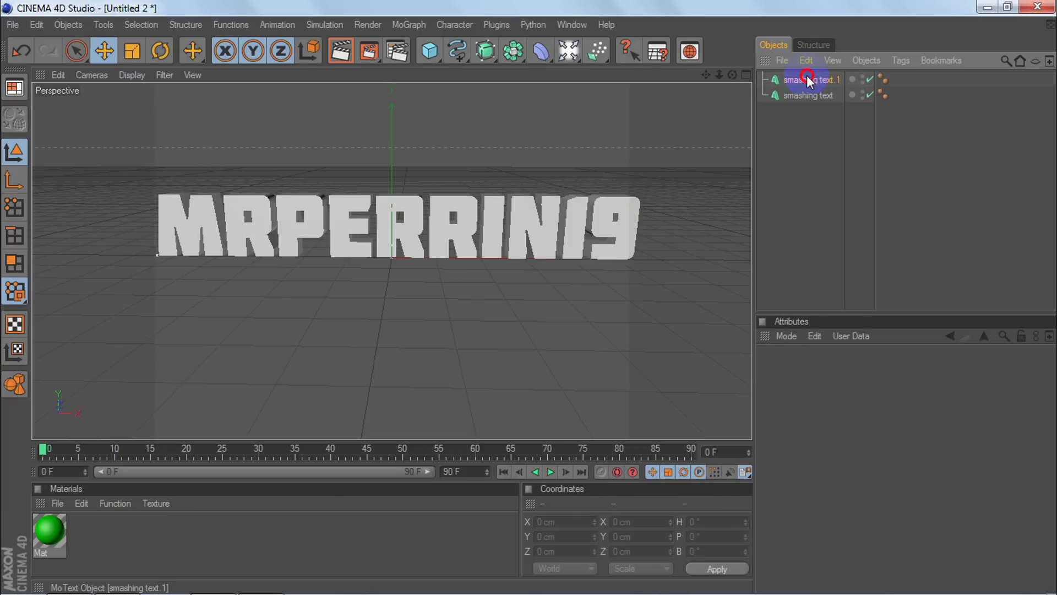
{"action": "double_click", "coordinate": [818, 80]}
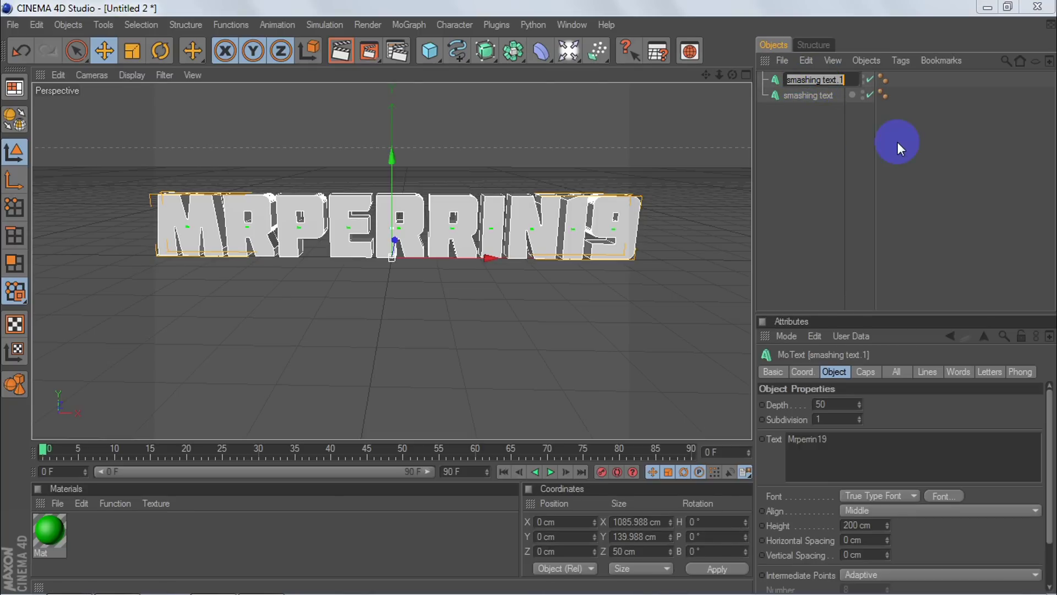
{"action": "type", "text": "fa"}
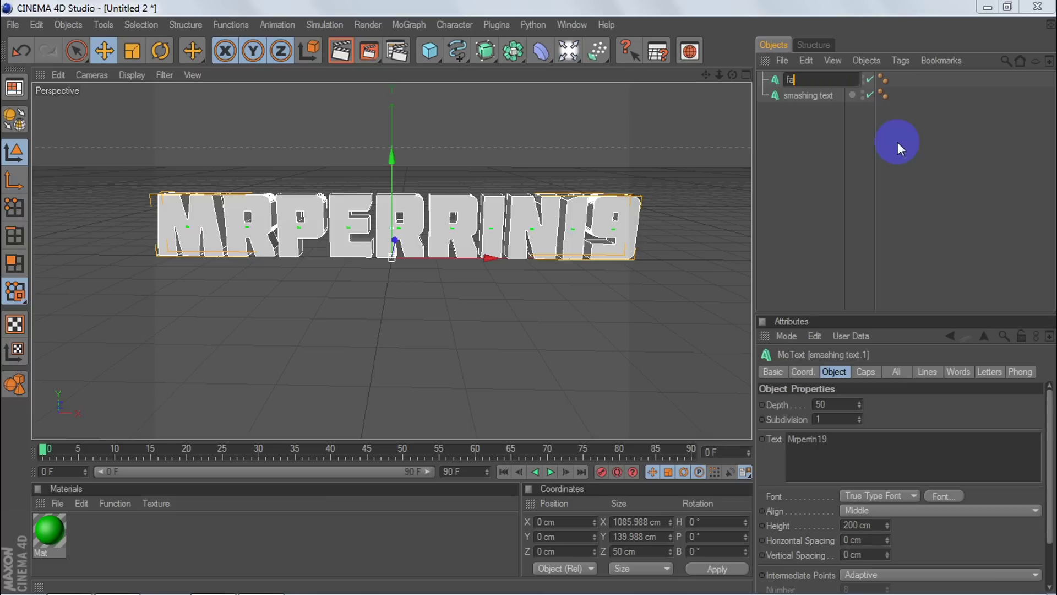
{"action": "type", "text": "lling text"}
{"action": "key", "text": "Return"}
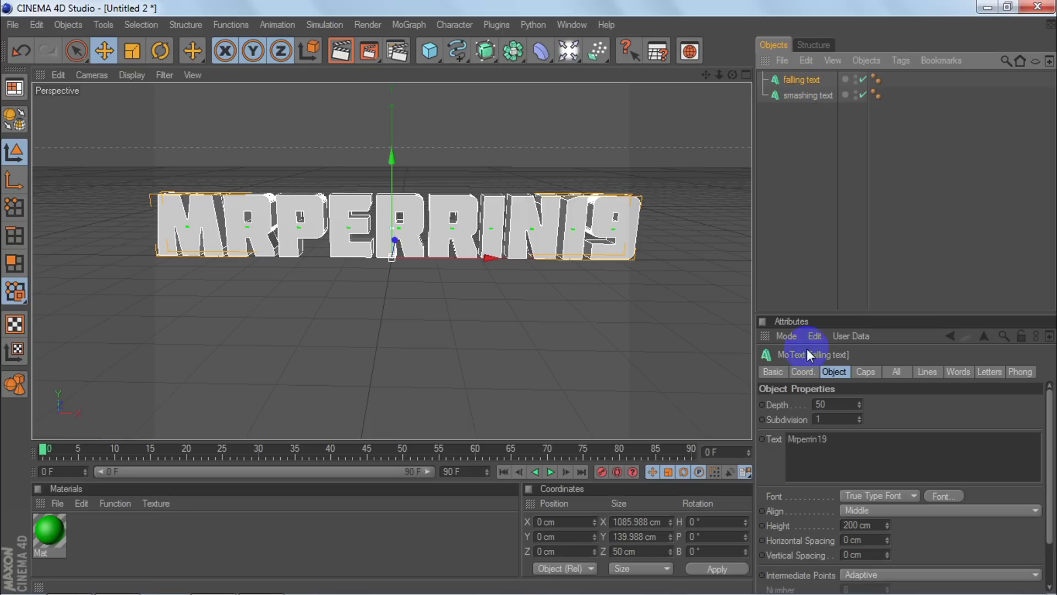
Change the falling text's wording to tutorials and raise it above the other text to a Y position of about 159 cm.
{"action": "left_click_drag", "start_coordinate": [828, 430], "coordinate": [784, 441]}
{"action": "left_click", "coordinate": [823, 445]}
{"action": "key", "text": "BackSpace"}
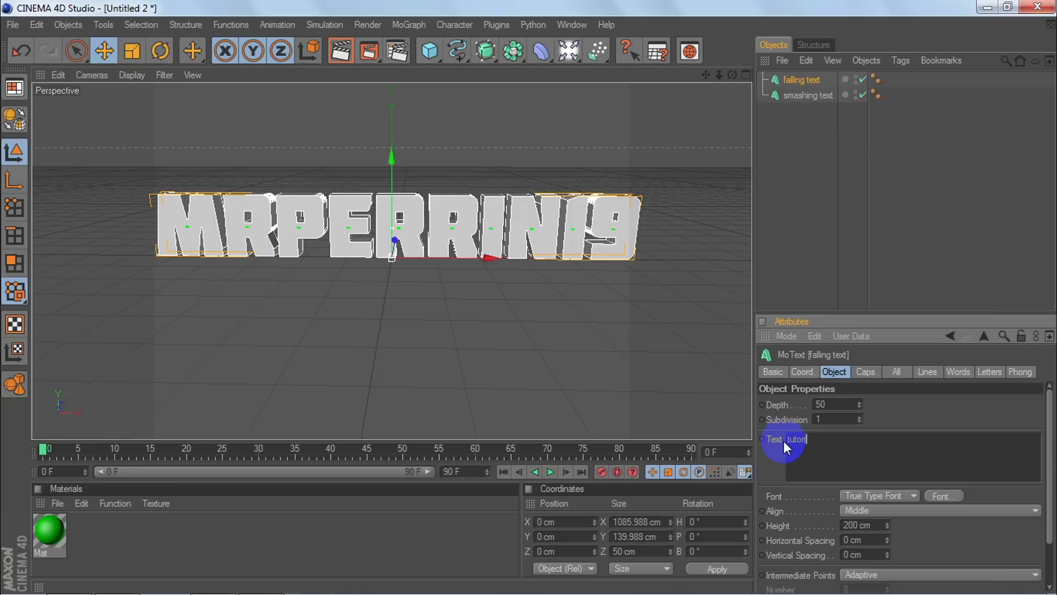
{"action": "left_click", "coordinate": [881, 404]}
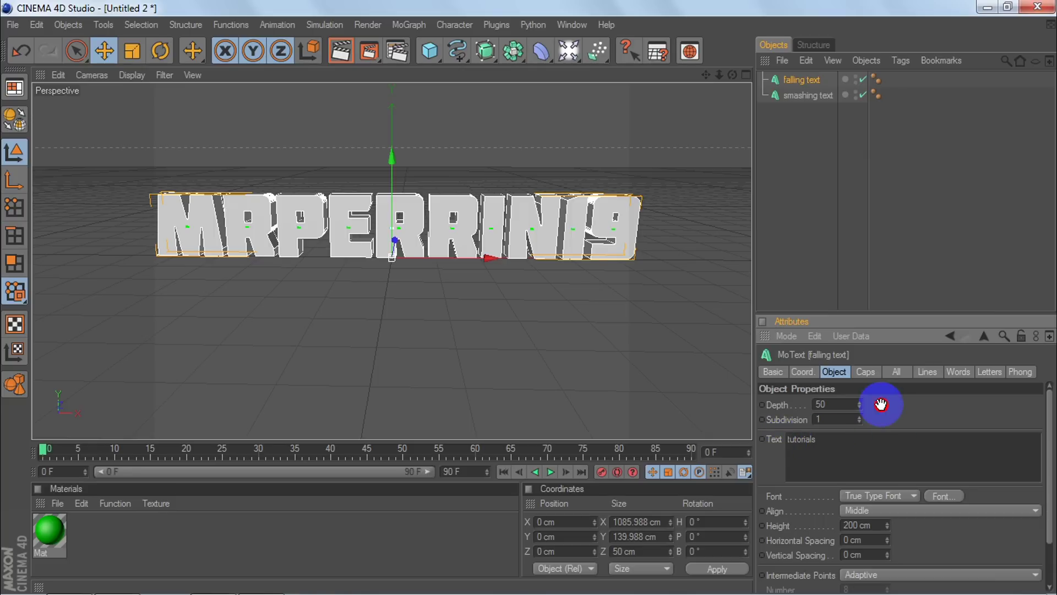
{"action": "left_click_drag", "start_coordinate": [395, 158], "coordinate": [530, 298]}
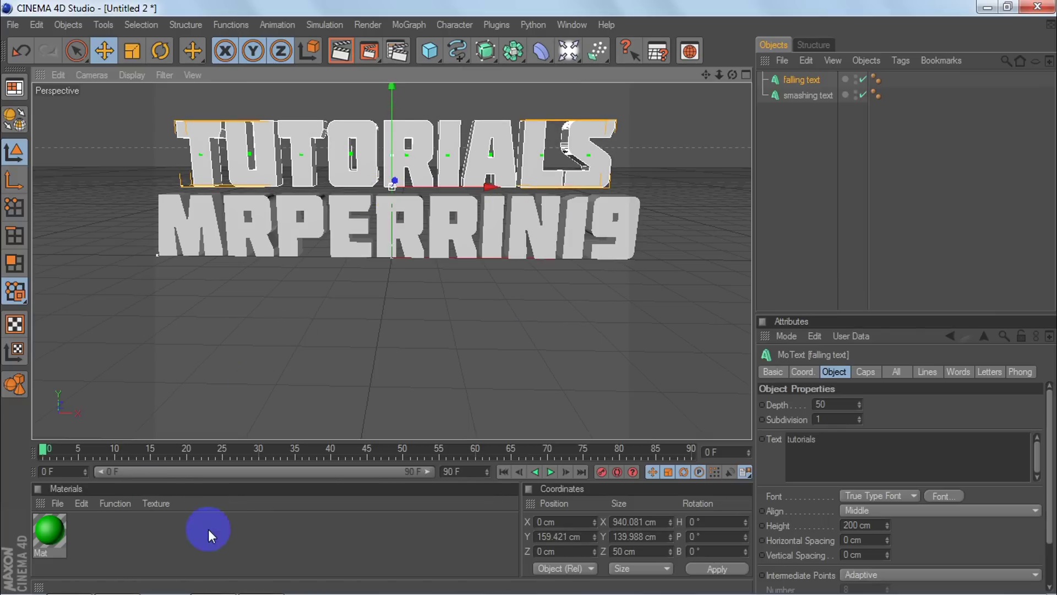
Open the green material for editing and set the red and blue values of its luminance colour to 0.
{"action": "left_click", "coordinate": [230, 543]}
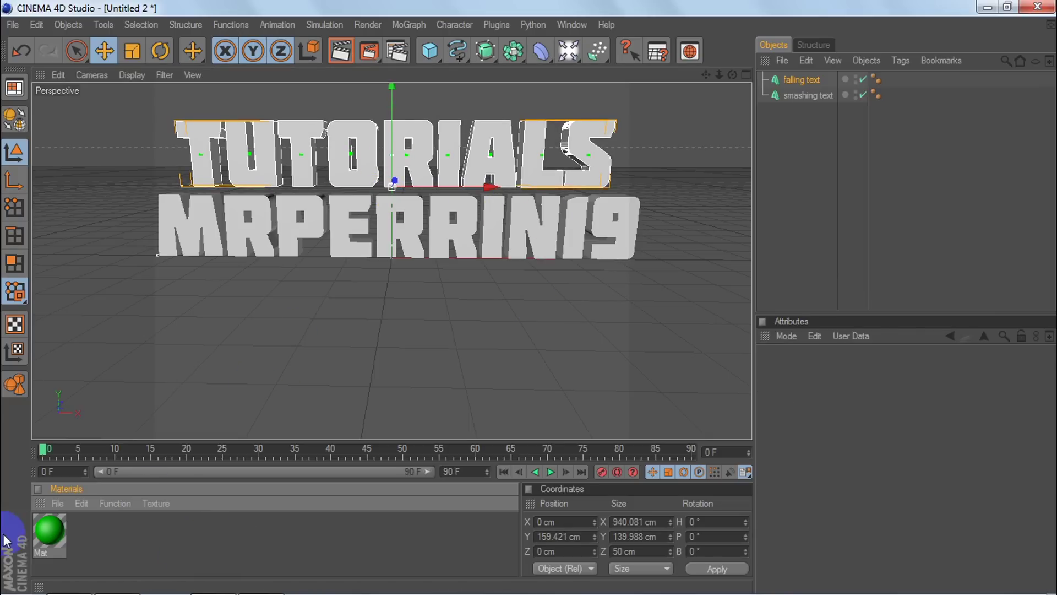
{"action": "left_click_drag", "start_coordinate": [50, 536], "coordinate": [72, 544]}
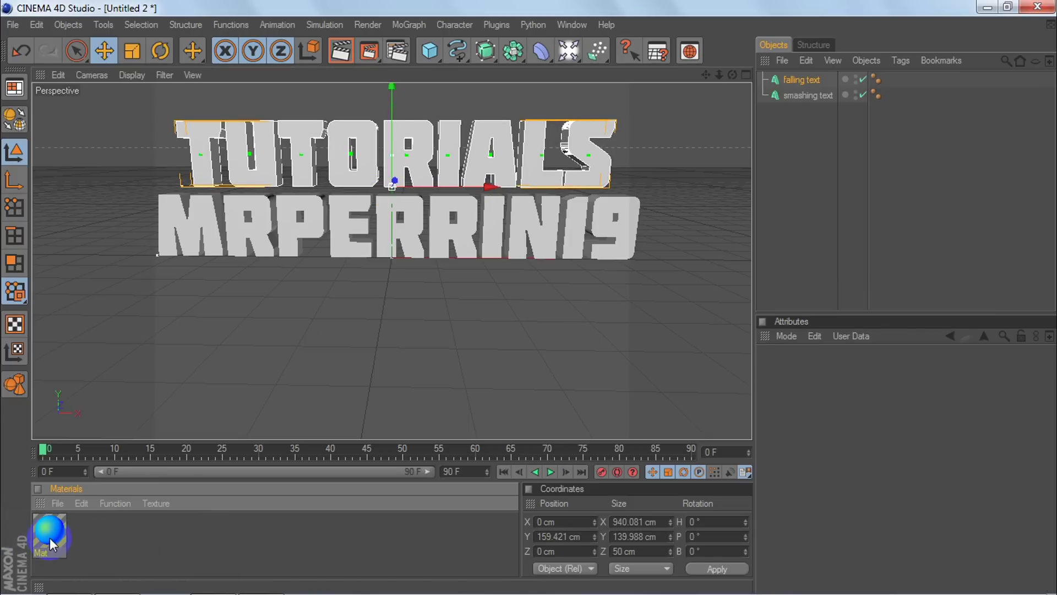
{"action": "double_click", "coordinate": [51, 538]}
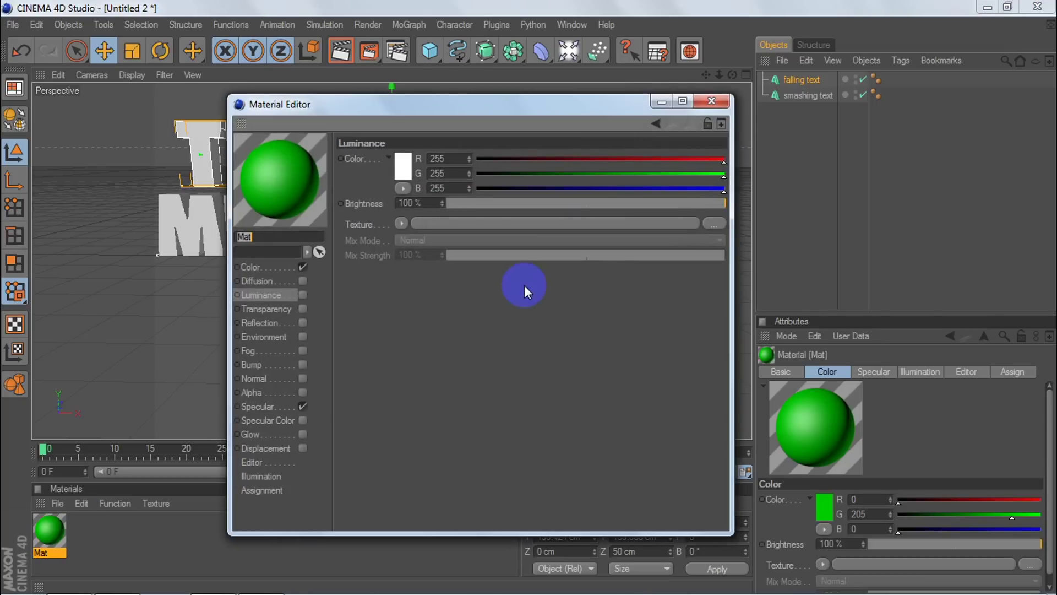
{"action": "left_click", "coordinate": [475, 187]}
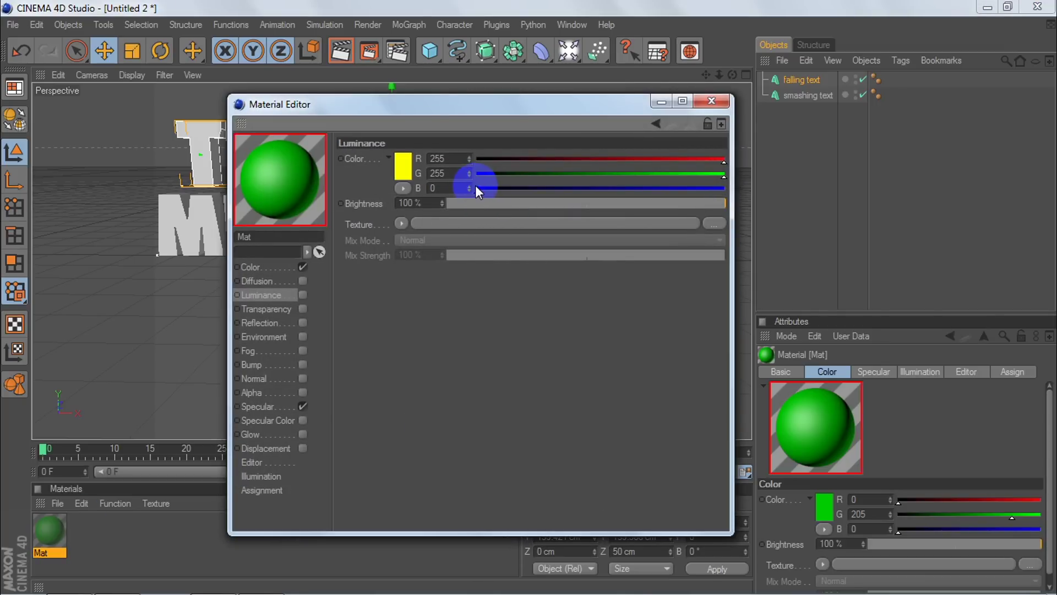
{"action": "left_click", "coordinate": [252, 267]}
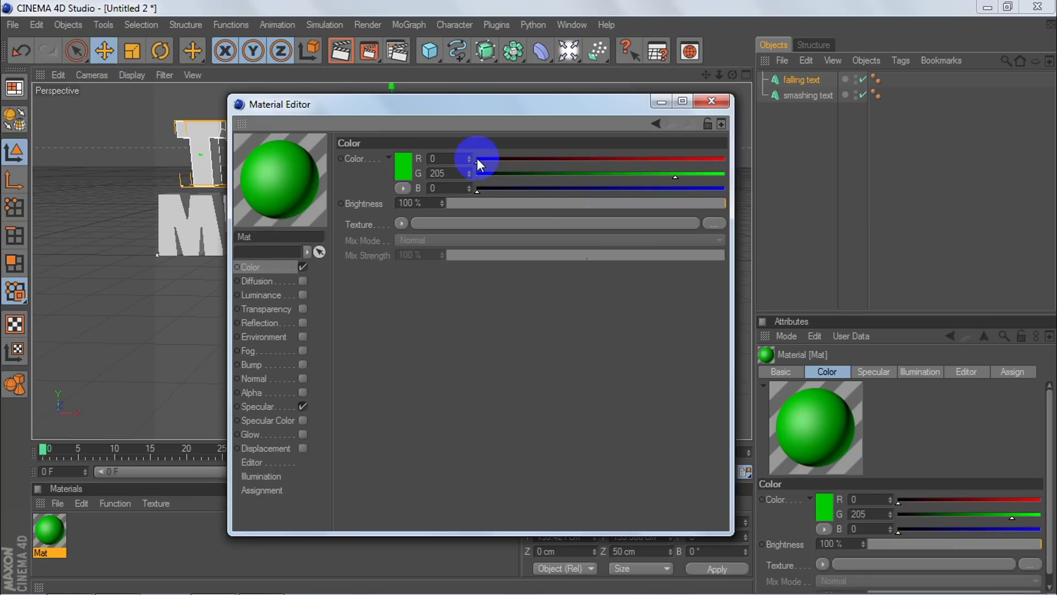
{"action": "left_click", "coordinate": [450, 189]}
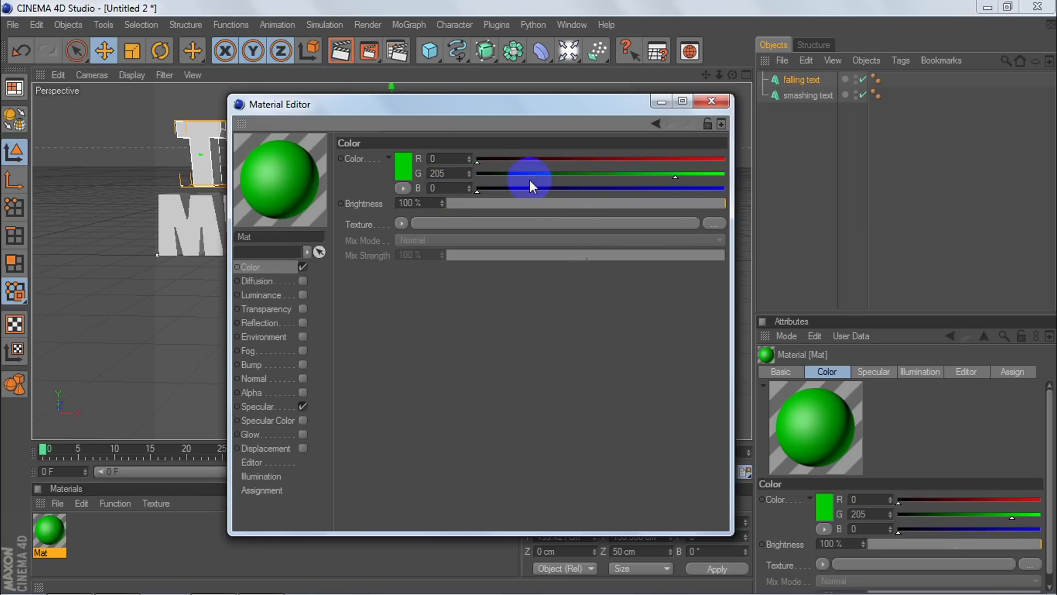
{"action": "left_click", "coordinate": [287, 294]}
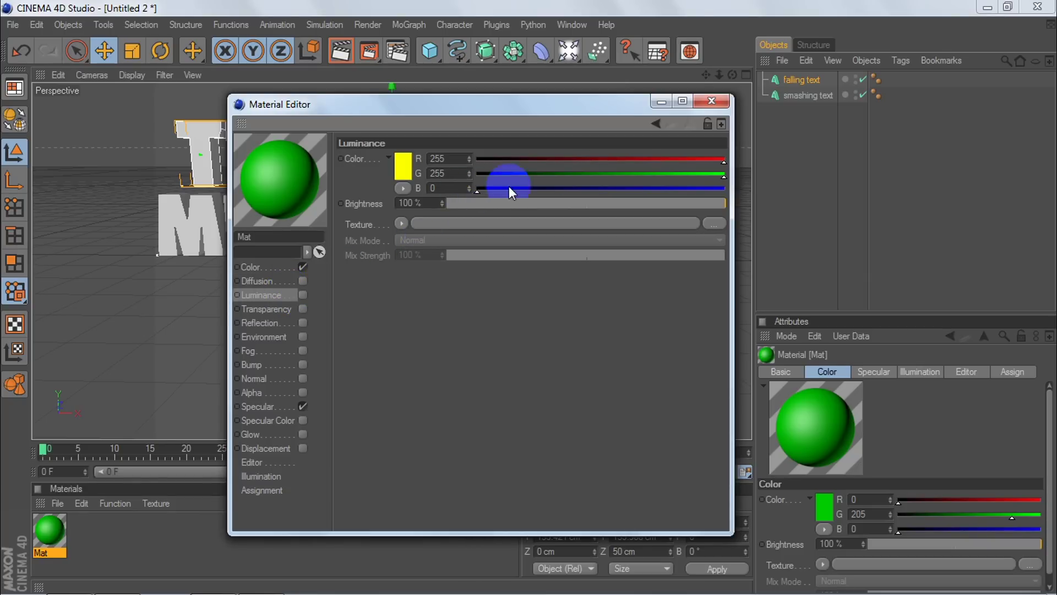
{"action": "left_click", "coordinate": [477, 158]}
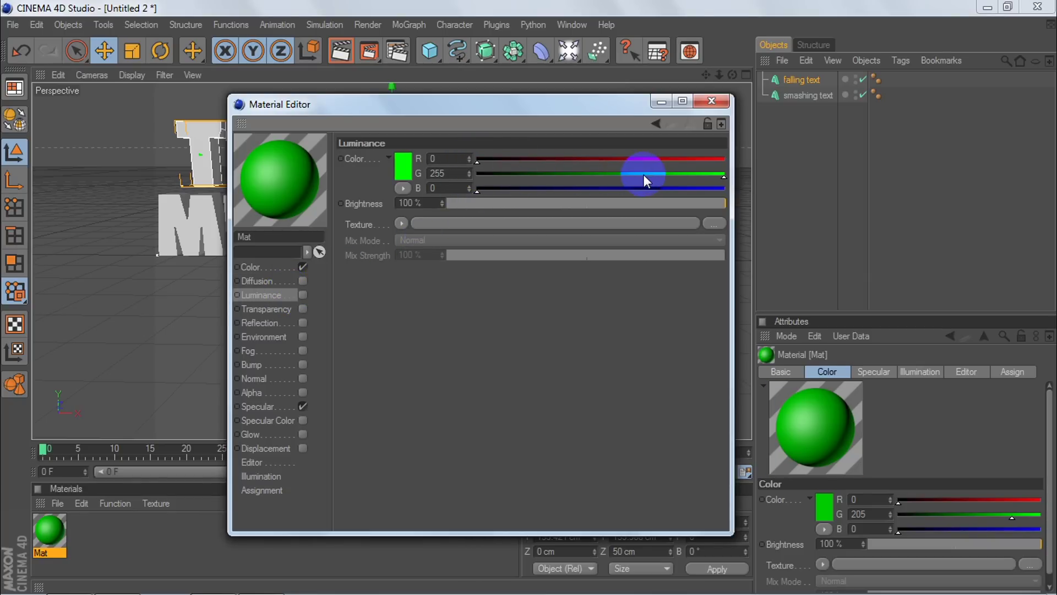
Enable luminance on the green material and set the luminance colour's green value to 205.
{"action": "left_click", "coordinate": [660, 173]}
{"action": "left_click_drag", "start_coordinate": [671, 173], "coordinate": [685, 176]}
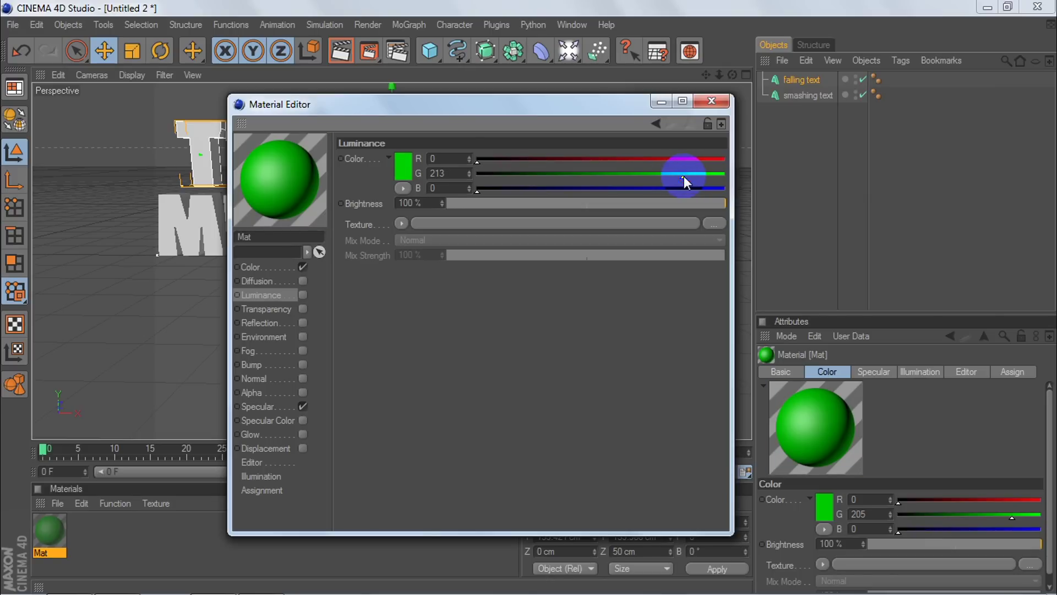
{"action": "left_click_drag", "start_coordinate": [639, 207], "coordinate": [726, 174]}
{"action": "left_click", "coordinate": [703, 173]}
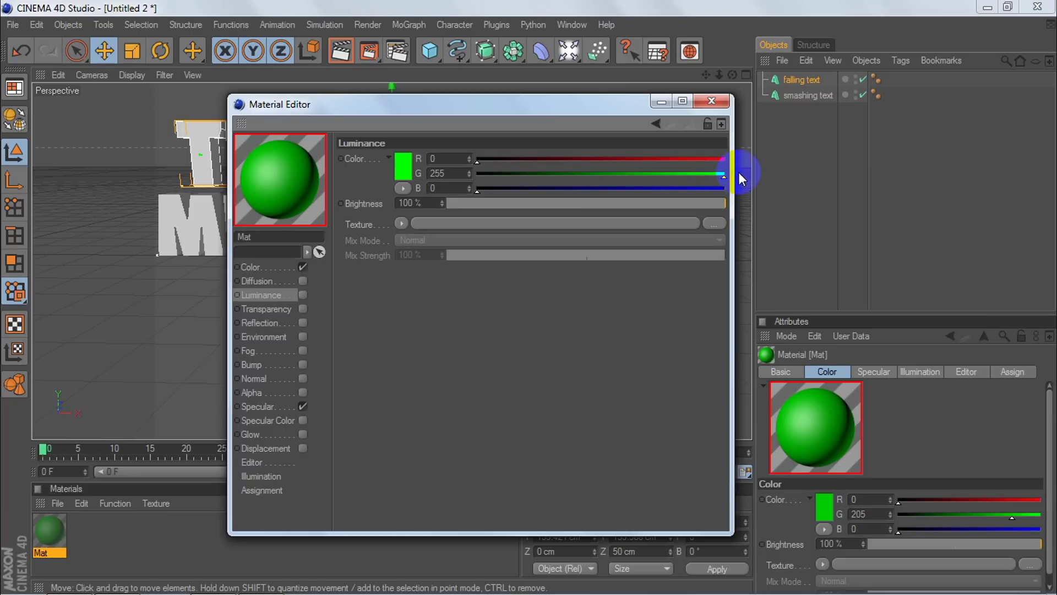
{"action": "left_click", "coordinate": [302, 296]}
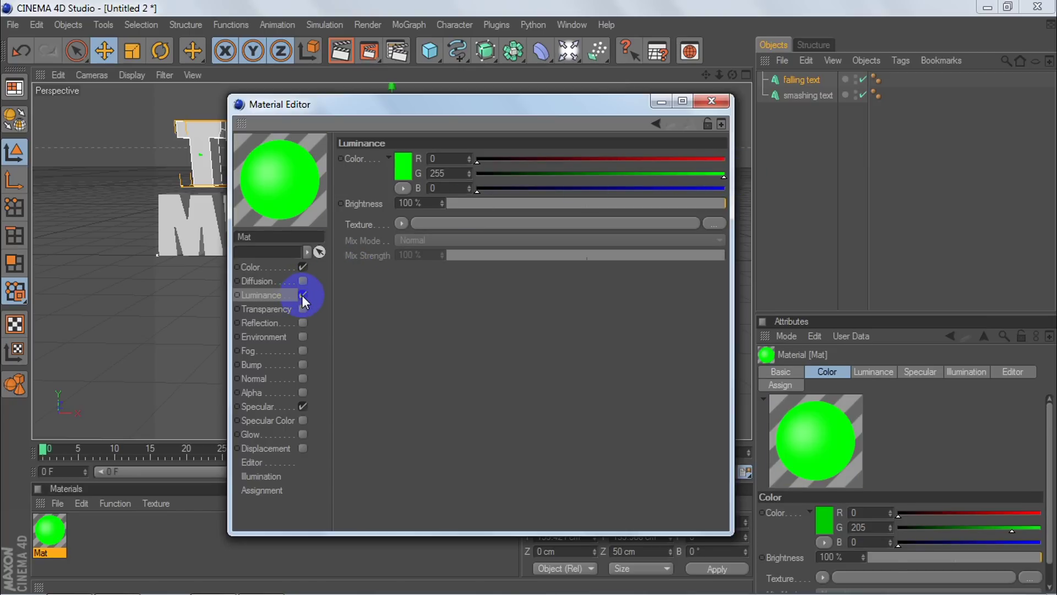
{"action": "left_click_drag", "start_coordinate": [660, 173], "coordinate": [665, 173]}
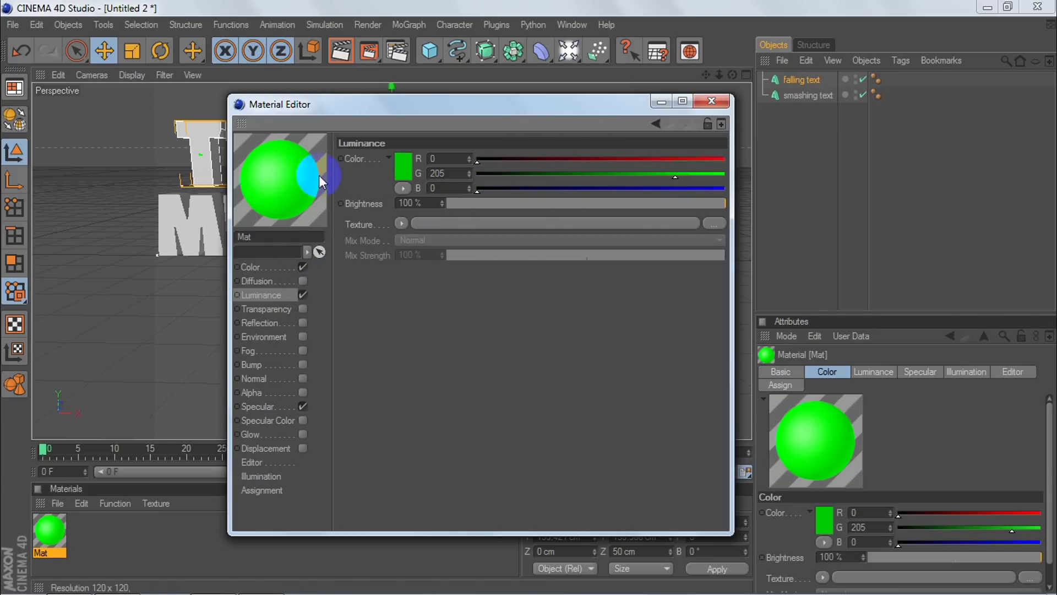
{"action": "left_click", "coordinate": [709, 102]}
Create a second material and set its luminance colour to black with R, G and B at 0.
{"action": "left_click", "coordinate": [51, 528]}
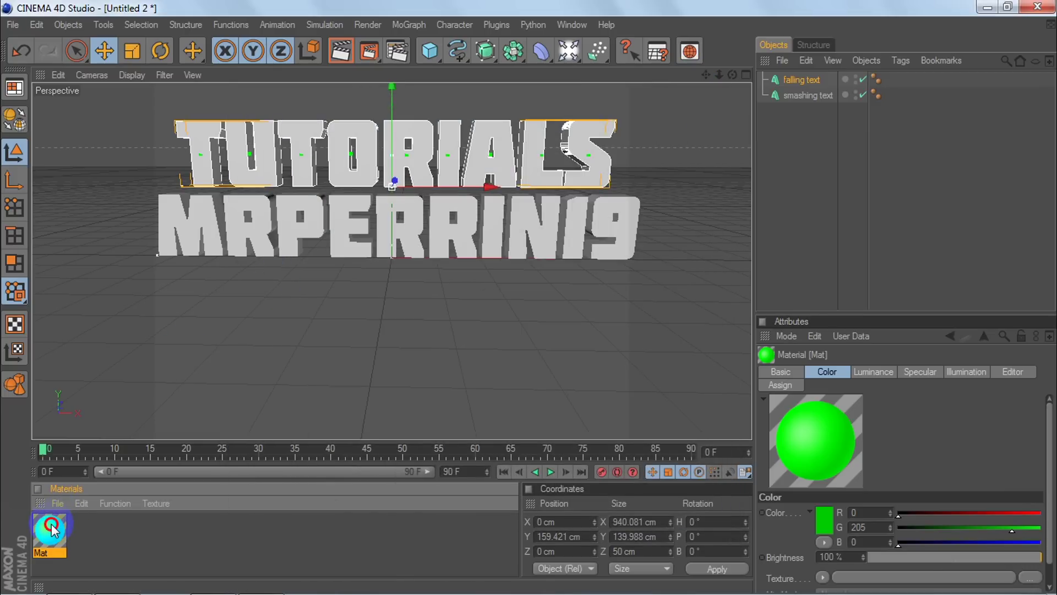
{"action": "left_click", "coordinate": [57, 502]}
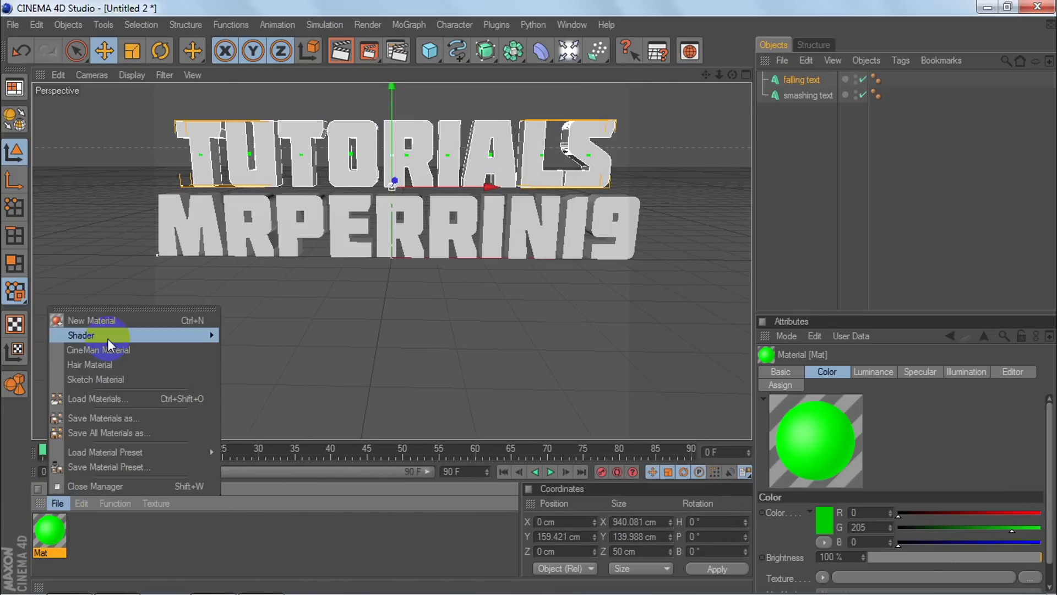
{"action": "left_click", "coordinate": [94, 321]}
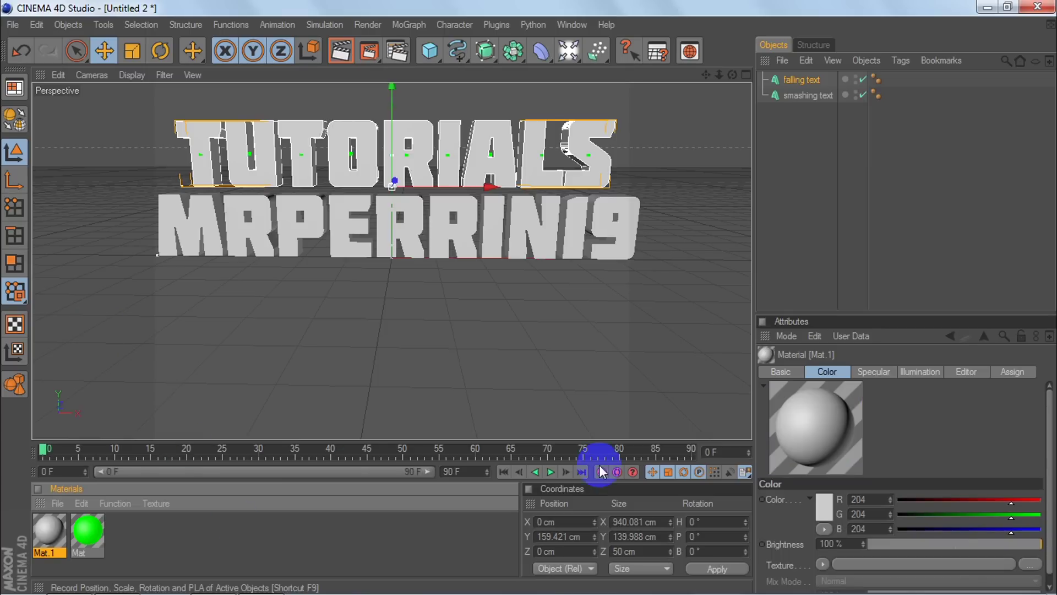
{"action": "double_click", "coordinate": [41, 528]}
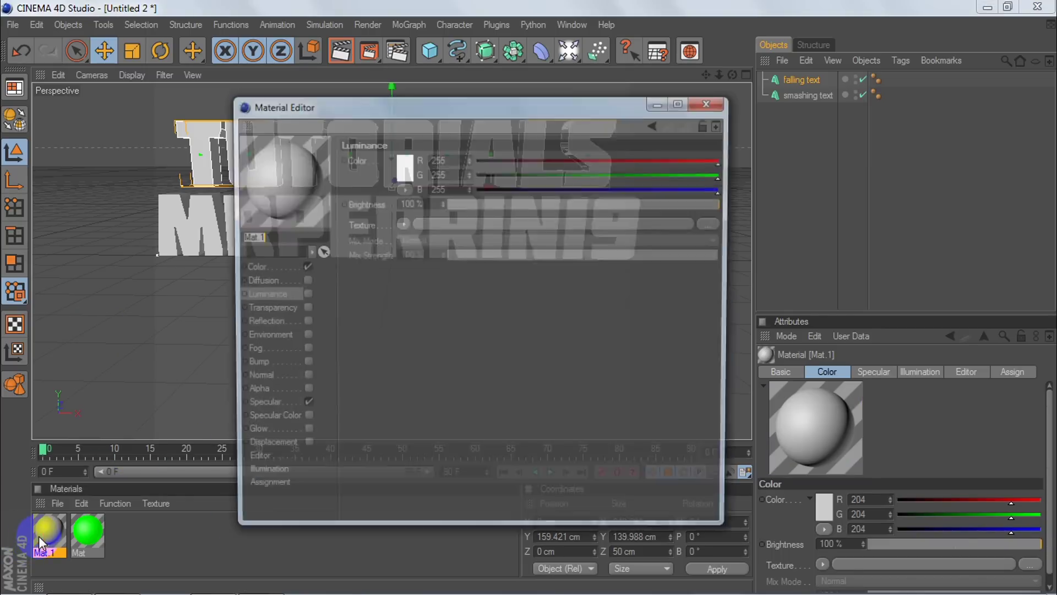
{"action": "left_click", "coordinate": [478, 159]}
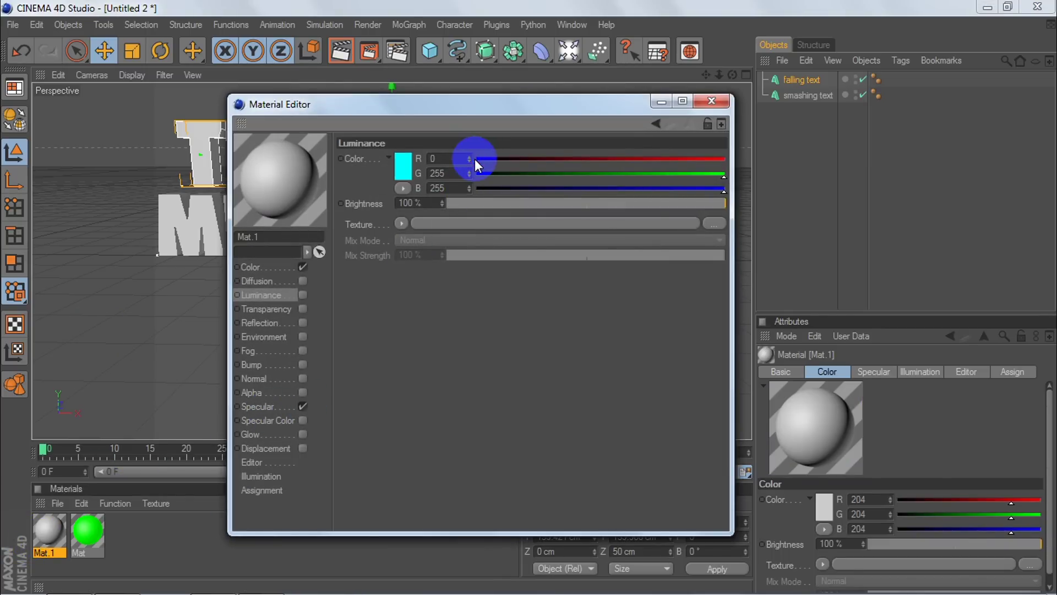
{"action": "left_click", "coordinate": [482, 174]}
{"action": "left_click", "coordinate": [478, 174]}
{"action": "left_click", "coordinate": [478, 188]}
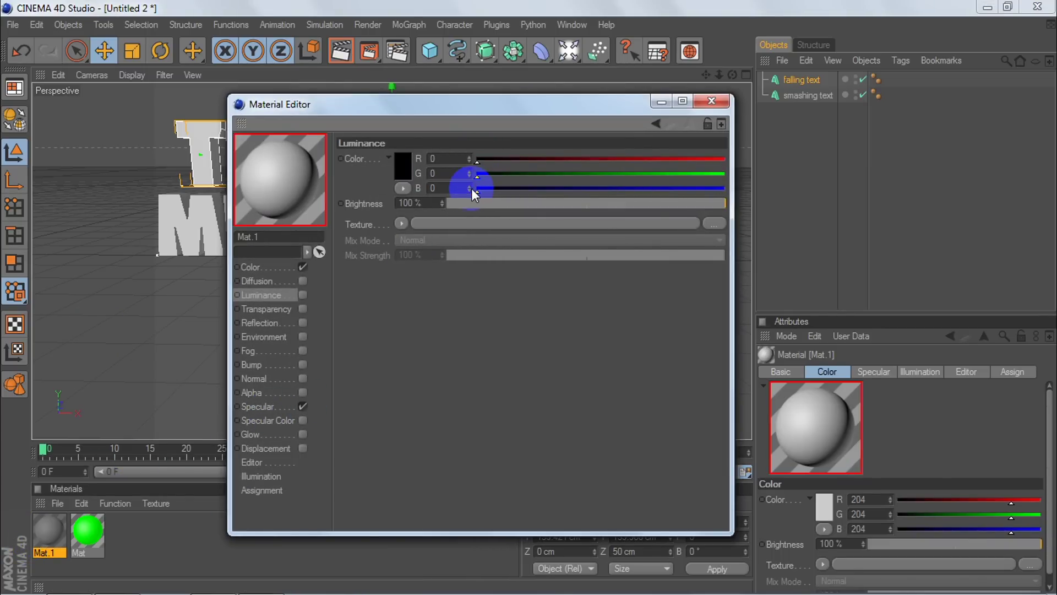
Set the second material's base colour to black with R, G and B at 0.
{"action": "left_click", "coordinate": [289, 268]}
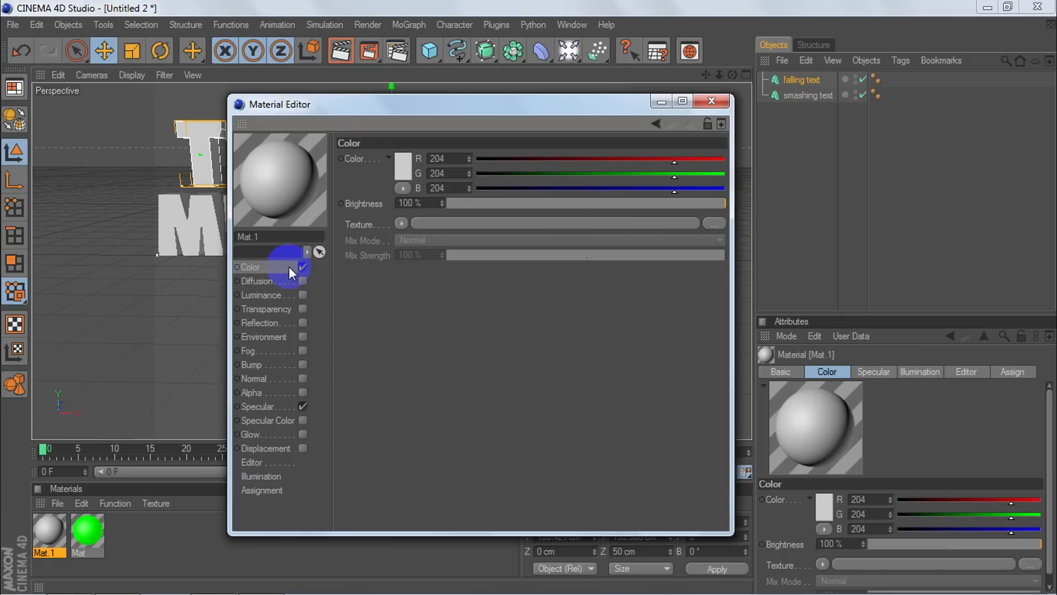
{"action": "left_click", "coordinate": [477, 160]}
{"action": "left_click", "coordinate": [478, 175]}
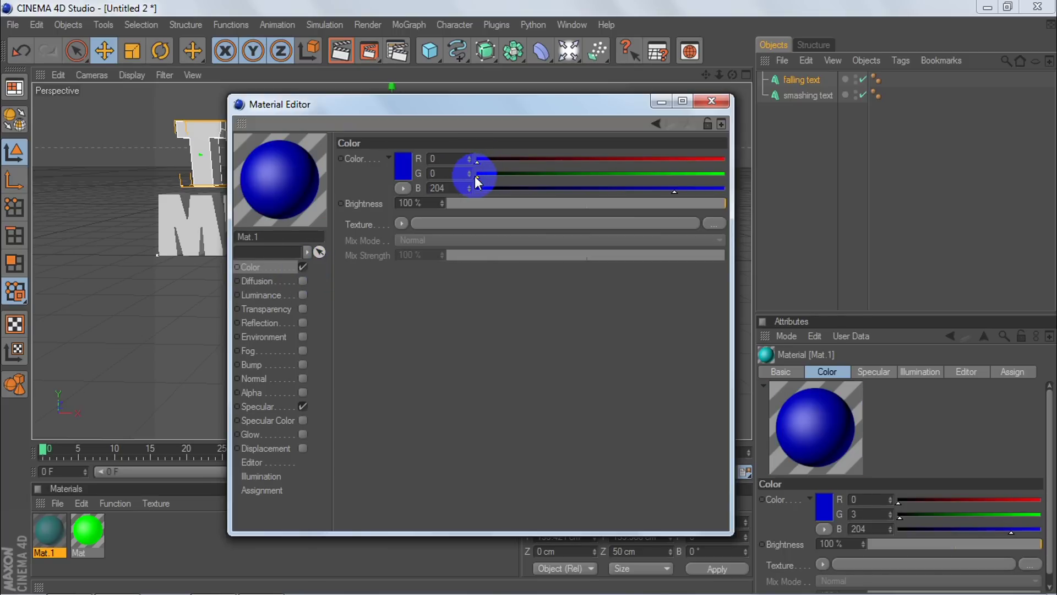
{"action": "left_click", "coordinate": [478, 188]}
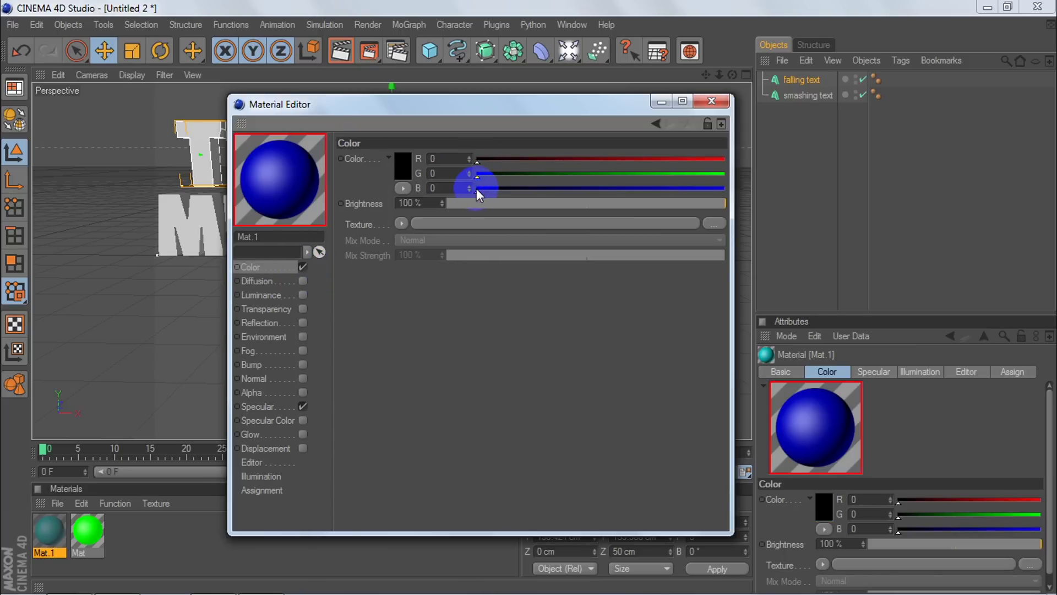
Enable luminance on the black material with its brightness at 100%.
{"action": "left_click", "coordinate": [263, 295]}
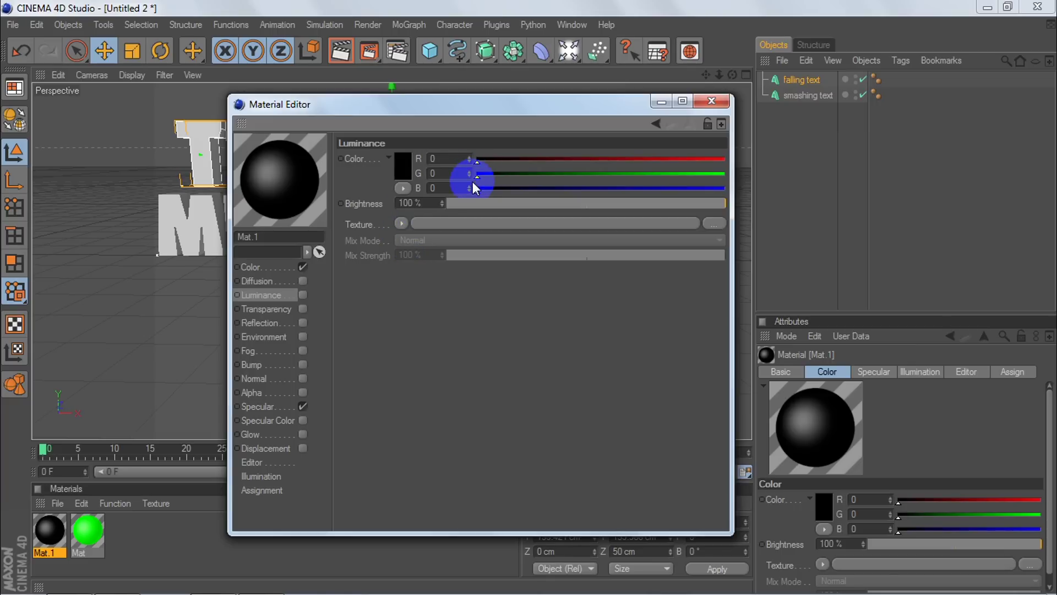
{"action": "left_click", "coordinate": [302, 295]}
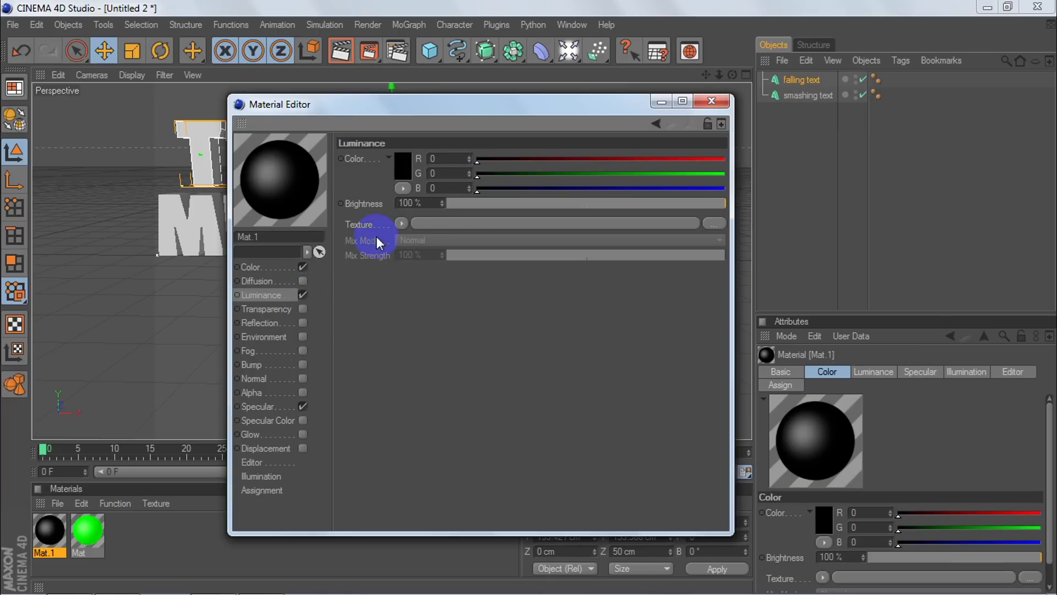
{"action": "left_click_drag", "start_coordinate": [469, 204], "coordinate": [734, 199]}
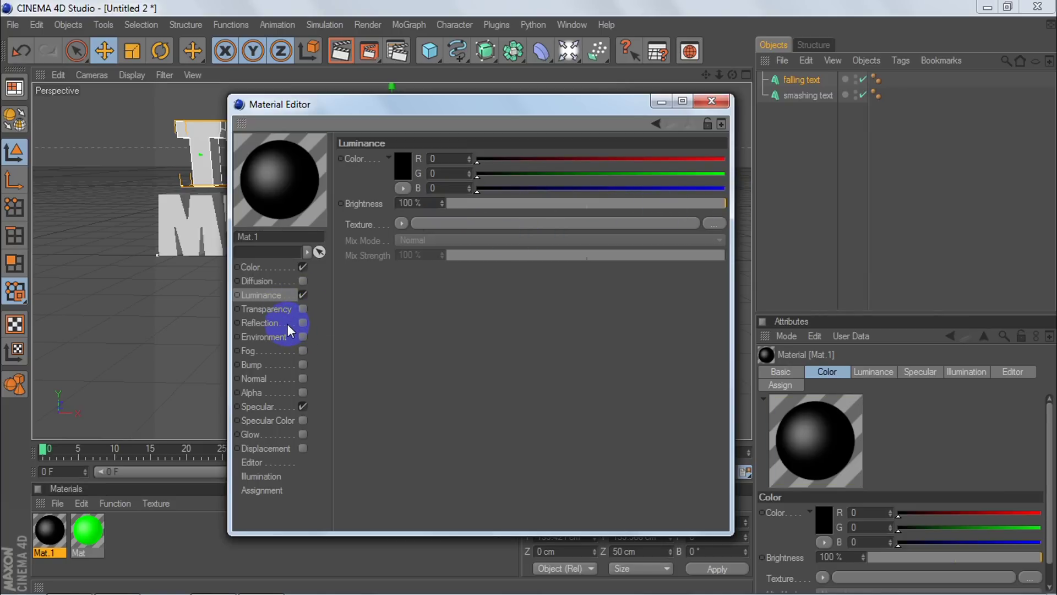
{"action": "left_click", "coordinate": [707, 102]}
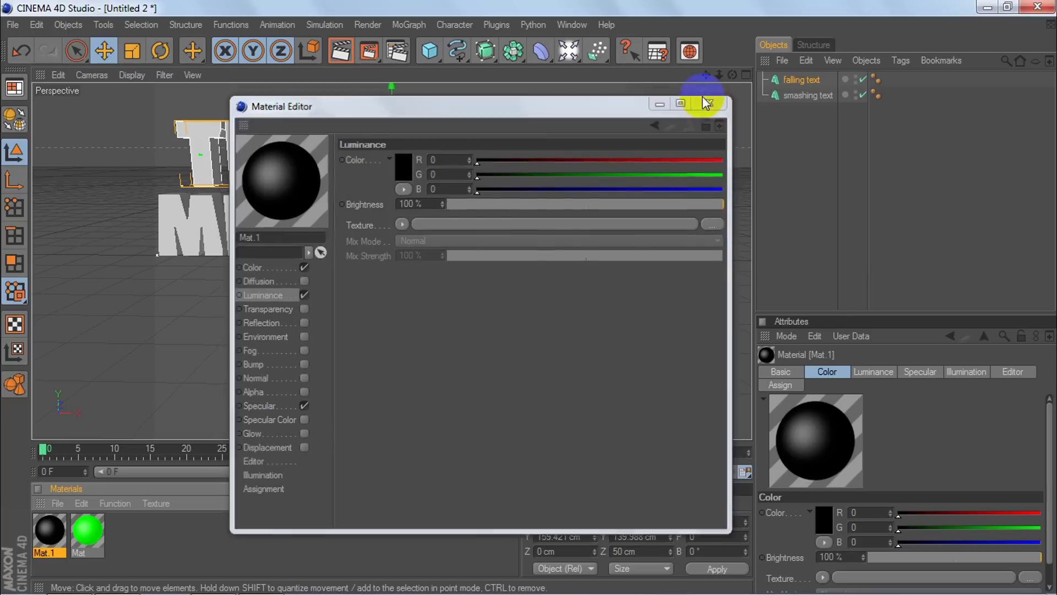
Create a third material and set its base colour to white with R, G and B at 255.
{"action": "left_click", "coordinate": [144, 532]}
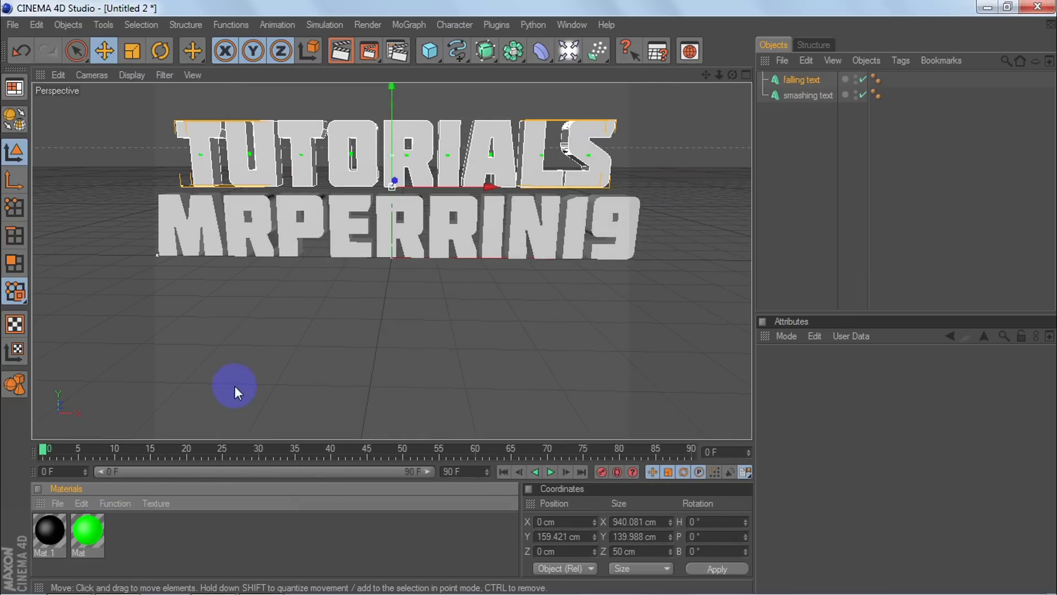
{"action": "left_click", "coordinate": [57, 502]}
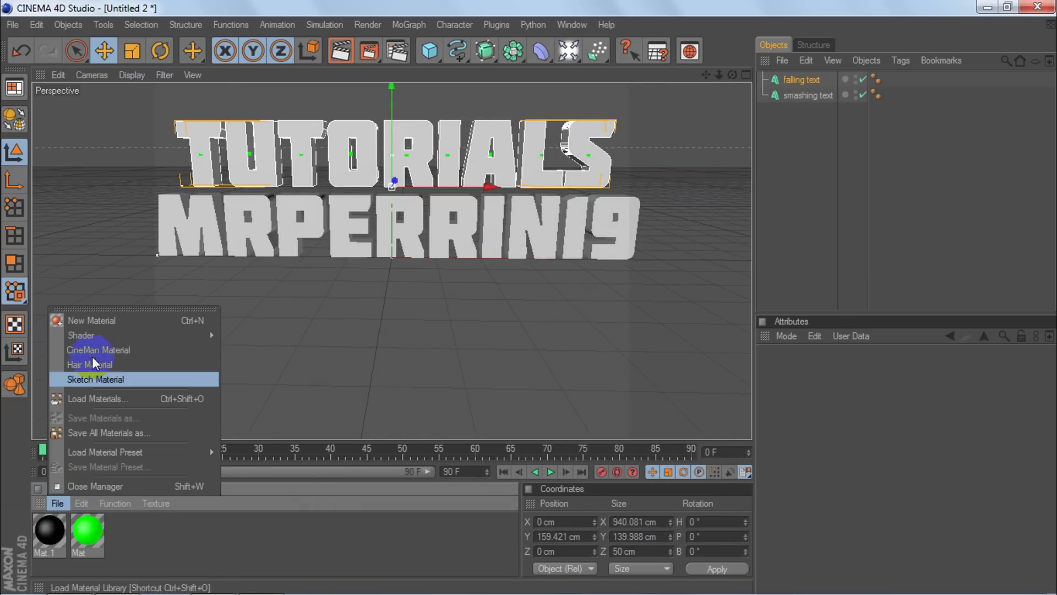
{"action": "left_click", "coordinate": [141, 324]}
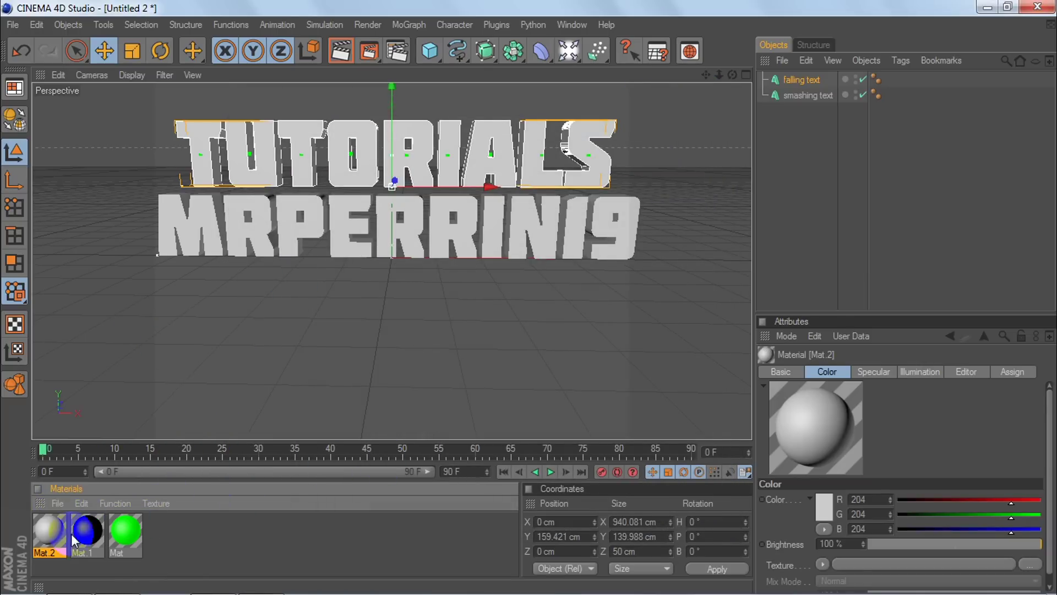
{"action": "double_click", "coordinate": [50, 537]}
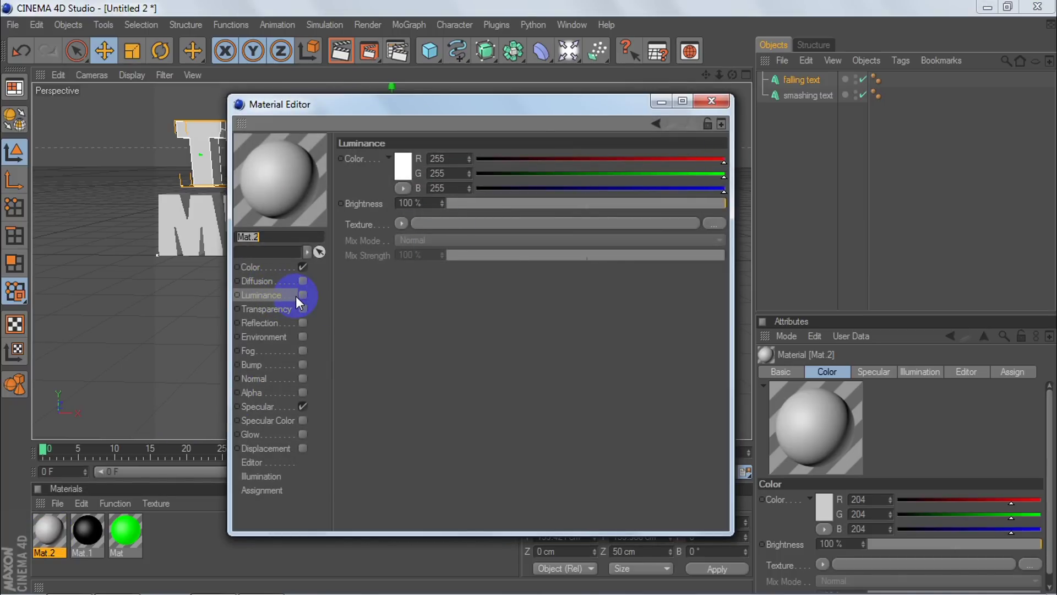
{"action": "left_click", "coordinate": [278, 266]}
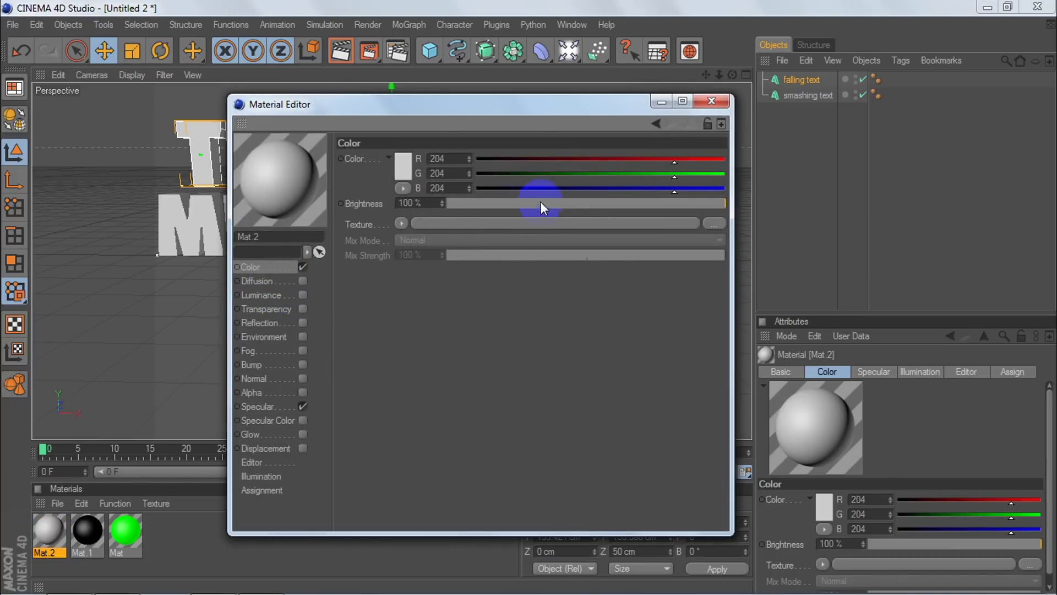
{"action": "left_click_drag", "start_coordinate": [688, 187], "coordinate": [744, 188]}
{"action": "left_click", "coordinate": [724, 173]}
{"action": "left_click", "coordinate": [725, 159]}
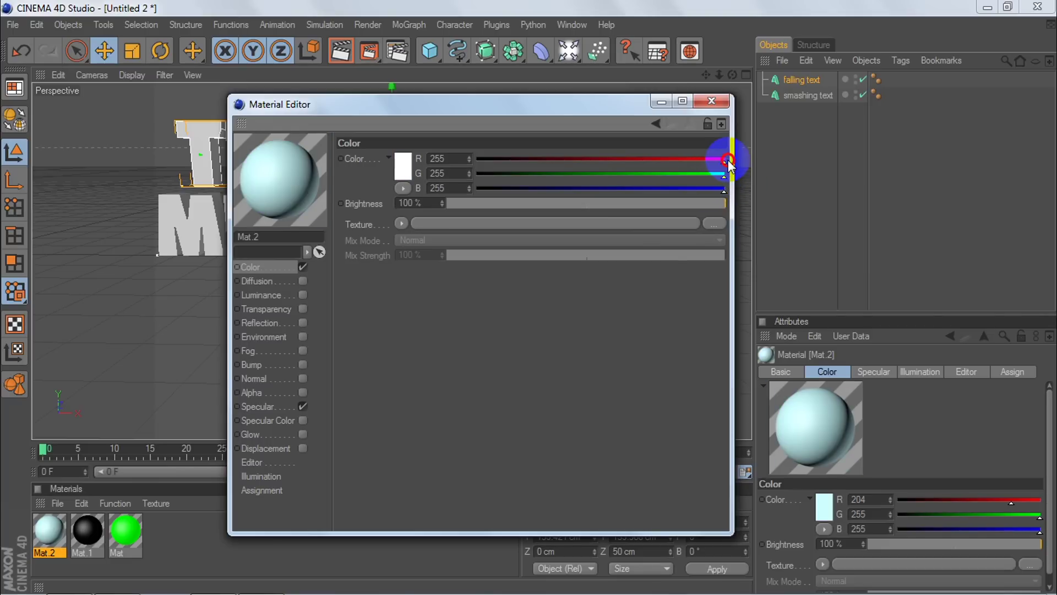
Enable luminance and reflection on the white material, with the reflection brightness at 75%.
{"action": "left_click", "coordinate": [281, 295]}
{"action": "left_click", "coordinate": [303, 295]}
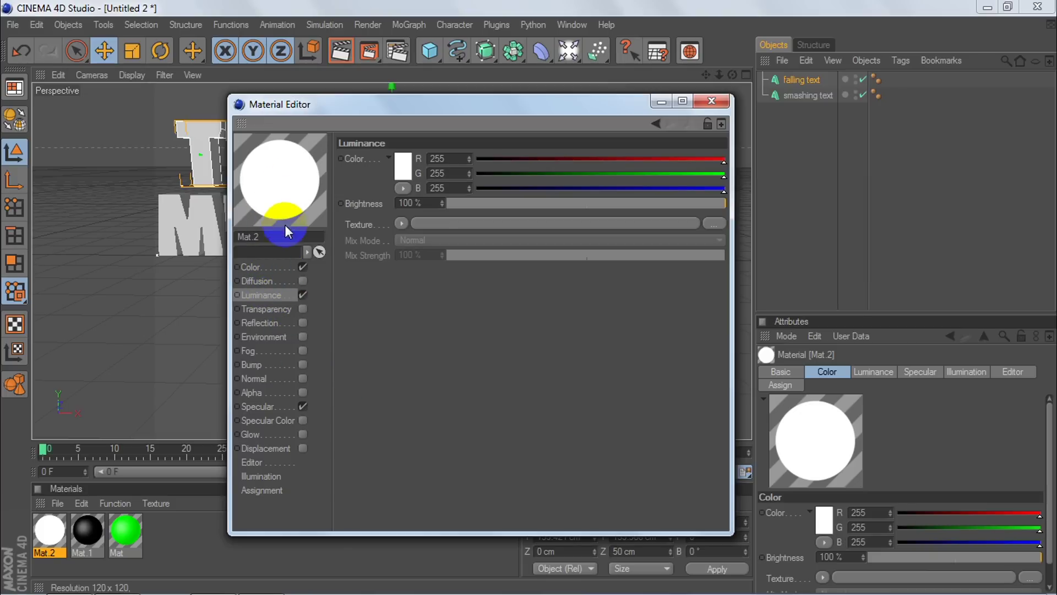
{"action": "left_click", "coordinate": [270, 324]}
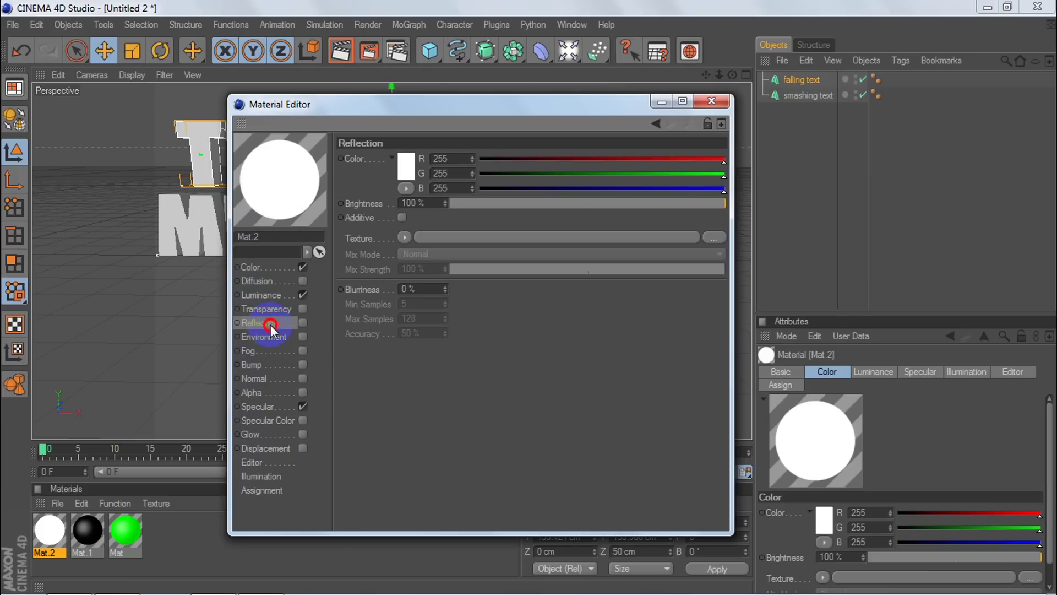
{"action": "left_click", "coordinate": [303, 323]}
{"action": "left_click_drag", "start_coordinate": [588, 207], "coordinate": [659, 206]}
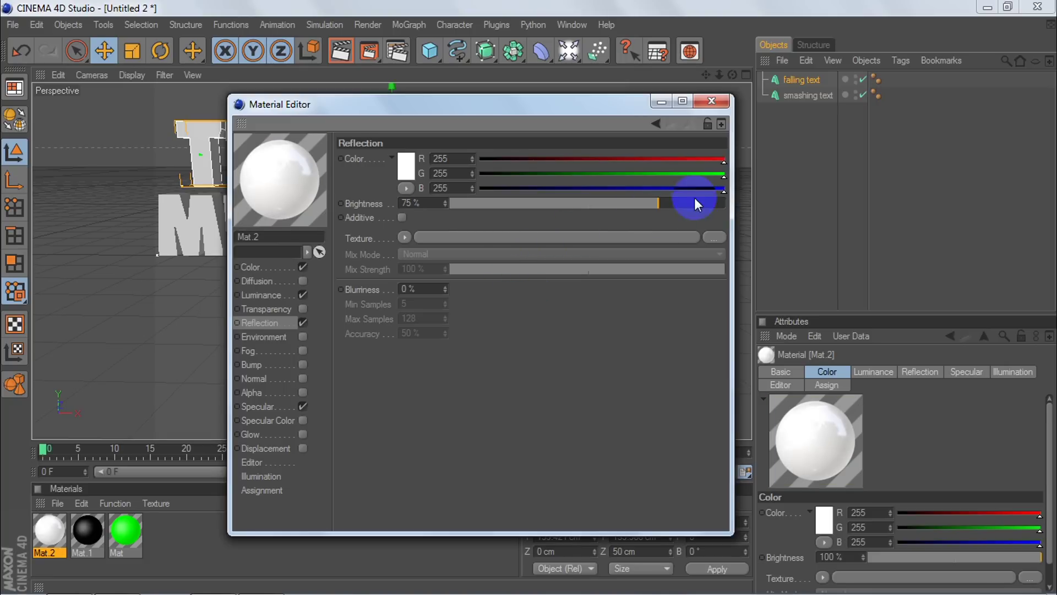
{"action": "left_click", "coordinate": [711, 106]}
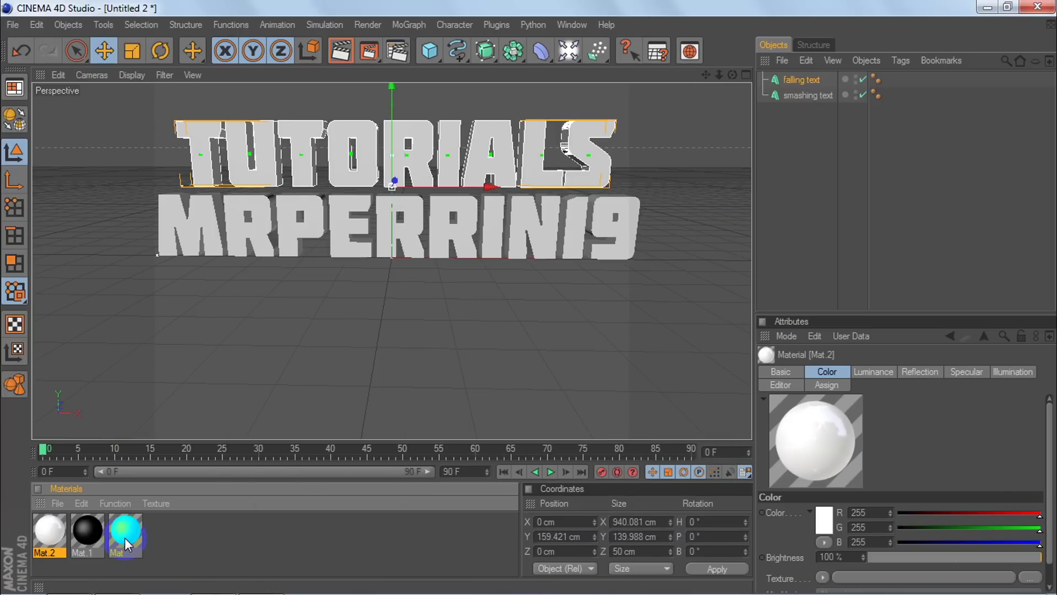
Apply the black and green materials to both text objects, ordering green before black on the falling text and black before green on the smashing text.
{"action": "left_click", "coordinate": [91, 534]}
{"action": "left_click_drag", "start_coordinate": [91, 537], "coordinate": [301, 175]}
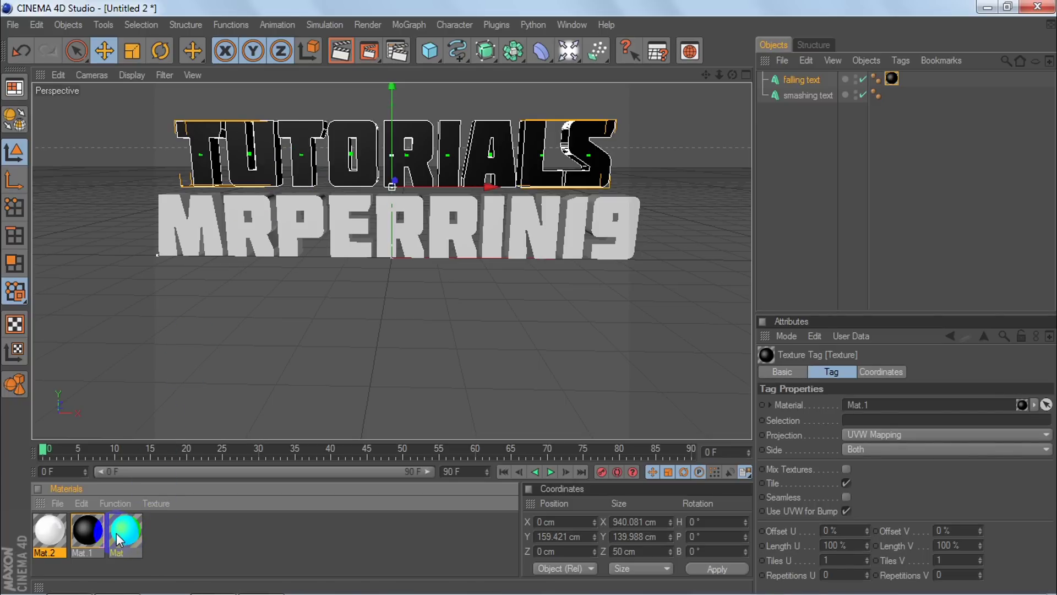
{"action": "left_click_drag", "start_coordinate": [117, 533], "coordinate": [265, 173]}
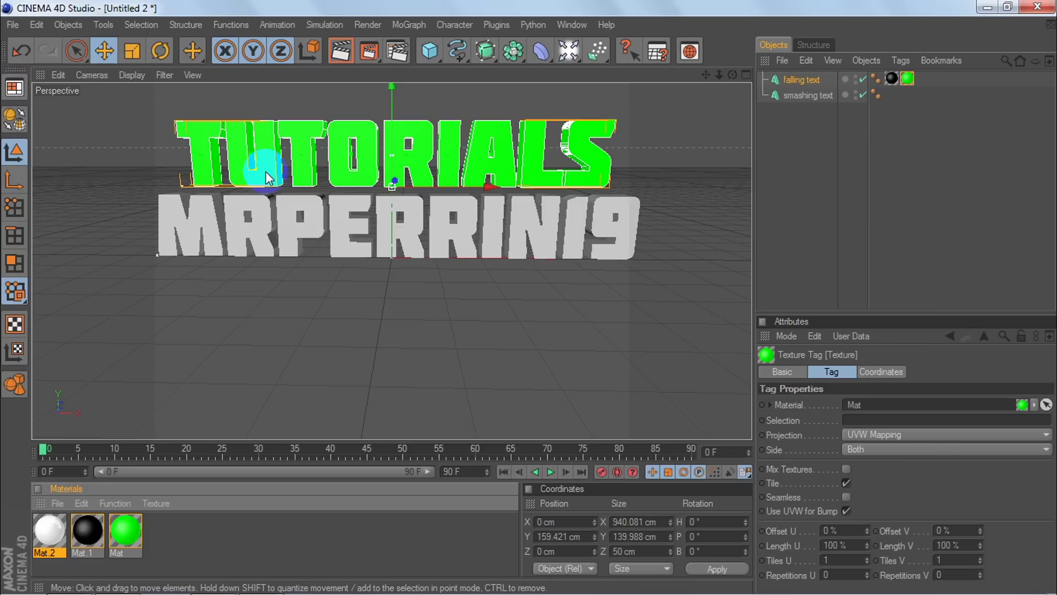
{"action": "left_click", "coordinate": [906, 78]}
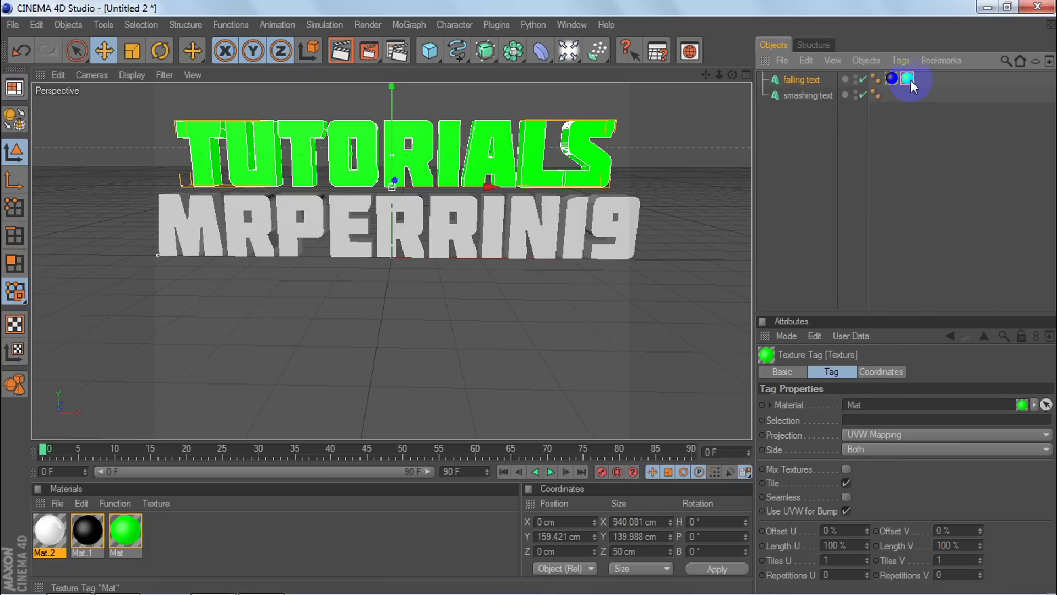
{"action": "left_click_drag", "start_coordinate": [907, 79], "coordinate": [884, 78]}
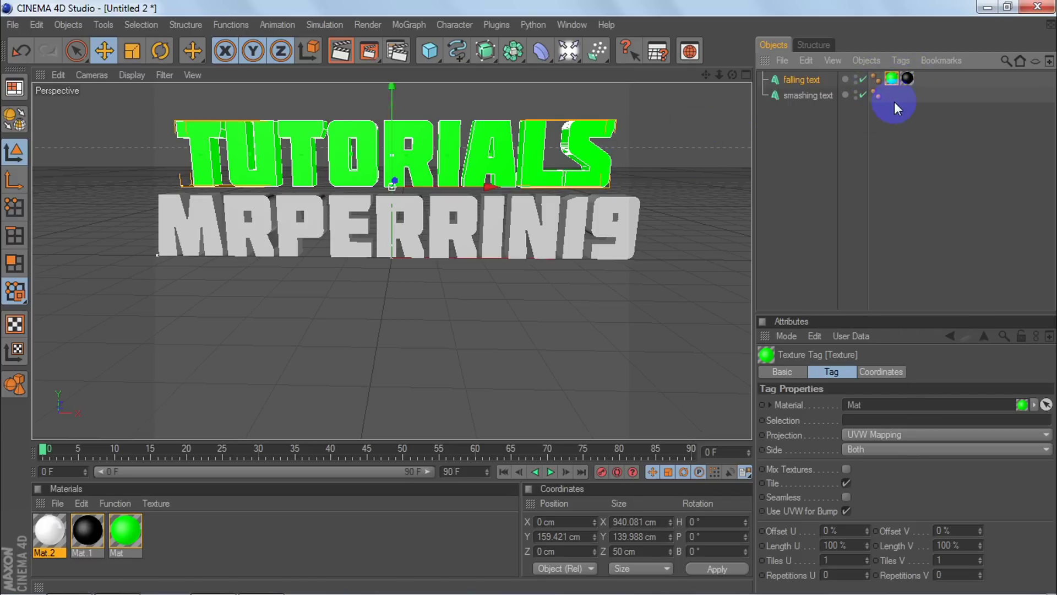
{"action": "left_click", "coordinate": [910, 99]}
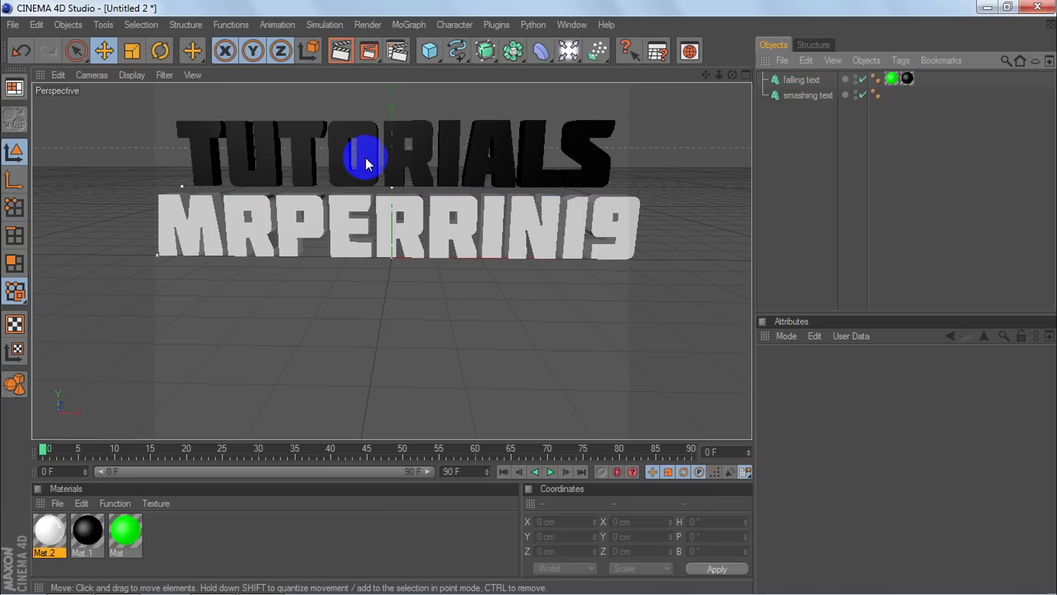
{"action": "left_click_drag", "start_coordinate": [87, 530], "coordinate": [237, 248]}
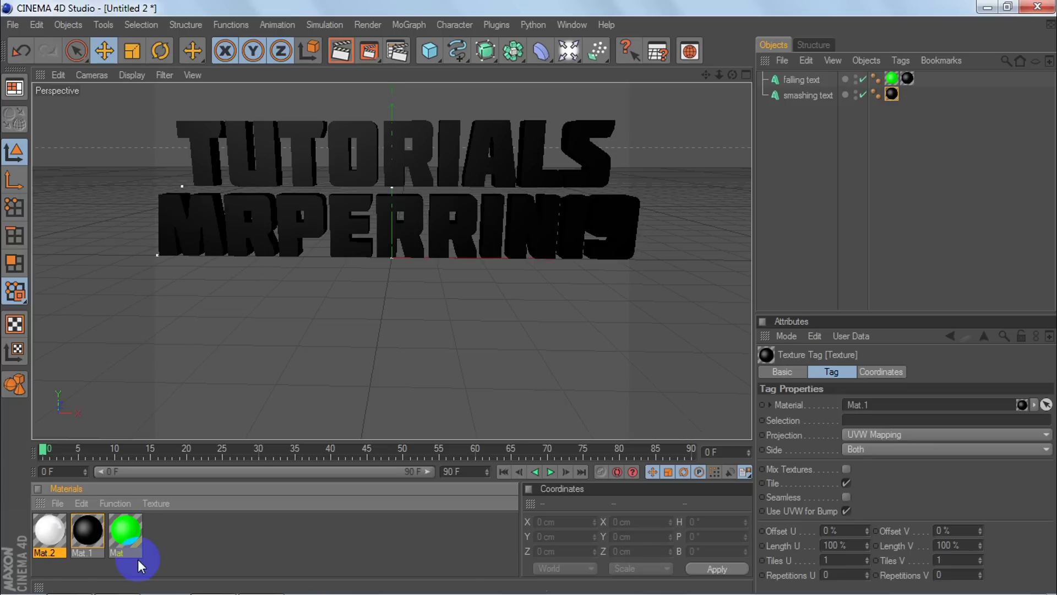
{"action": "left_click_drag", "start_coordinate": [126, 548], "coordinate": [230, 249]}
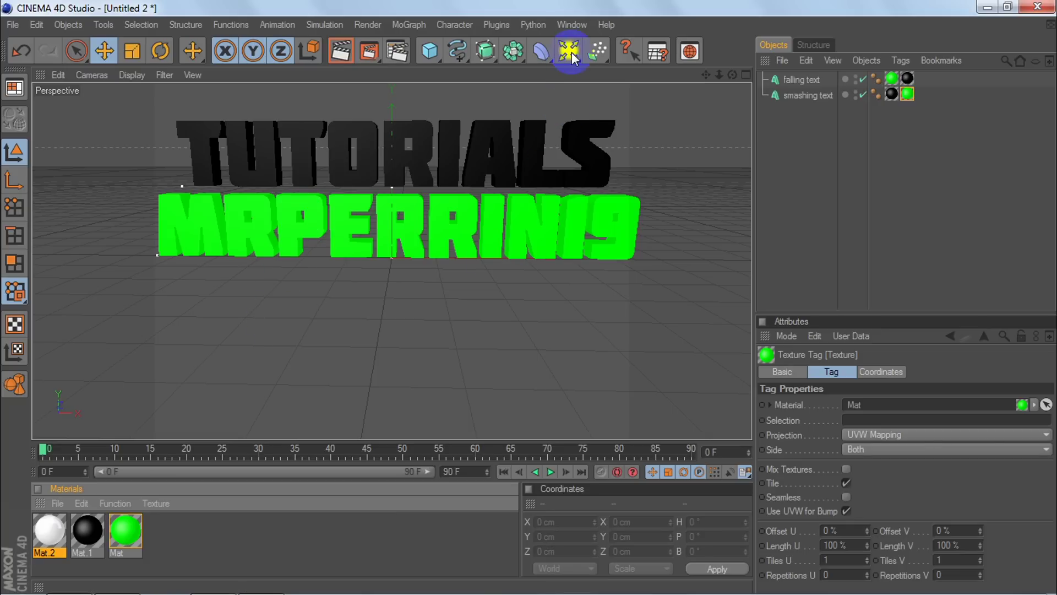
Add a Floor object with the white material and render a preview of the scene in the viewport.
{"action": "left_click_drag", "start_coordinate": [569, 53], "coordinate": [689, 179]}
{"action": "left_click_drag", "start_coordinate": [47, 532], "coordinate": [244, 385]}
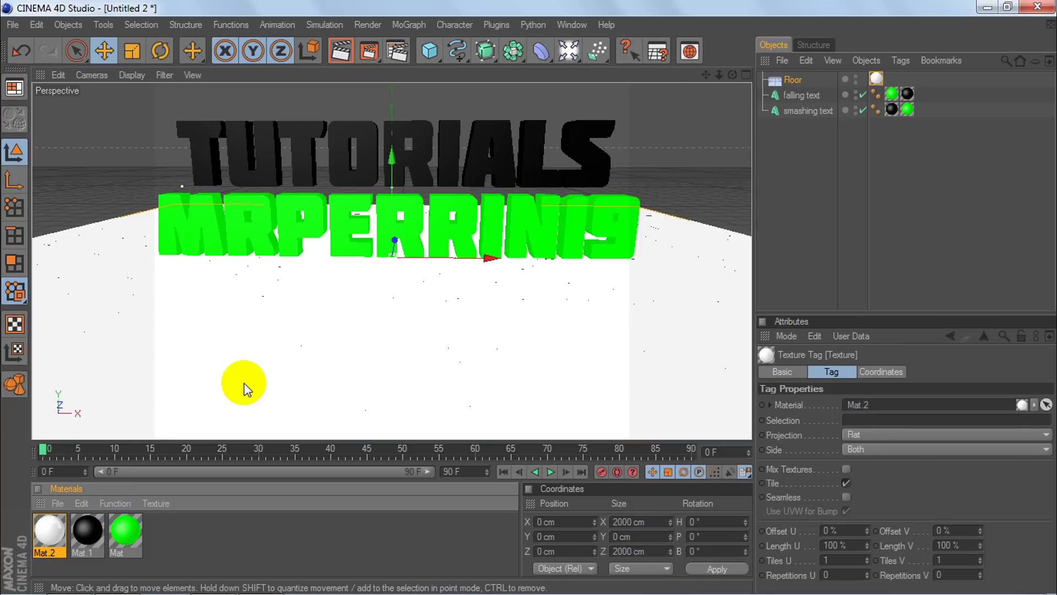
{"action": "left_click", "coordinate": [341, 54]}
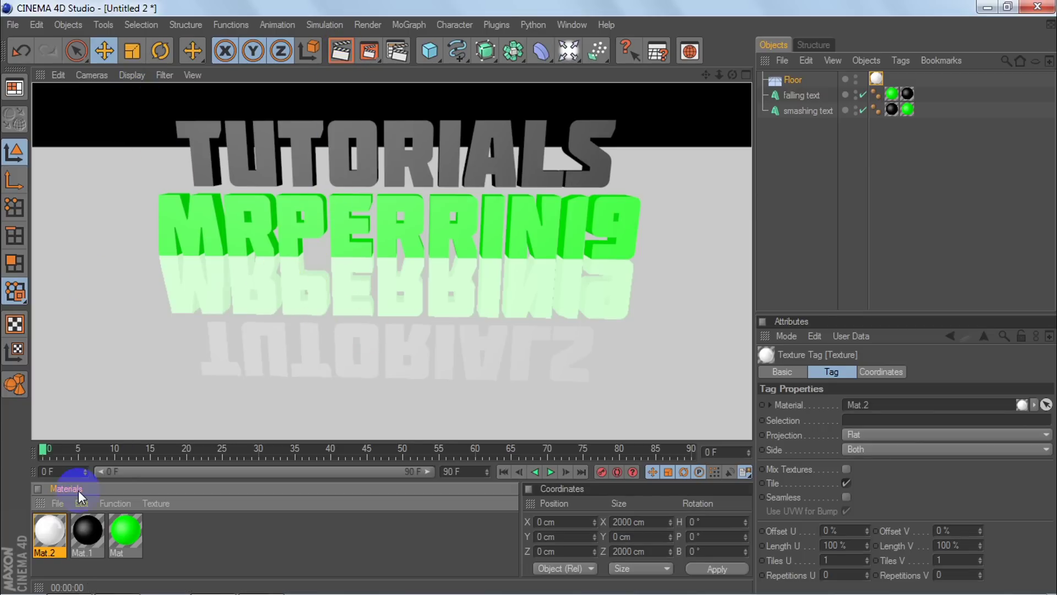
{"action": "left_click", "coordinate": [529, 297]}
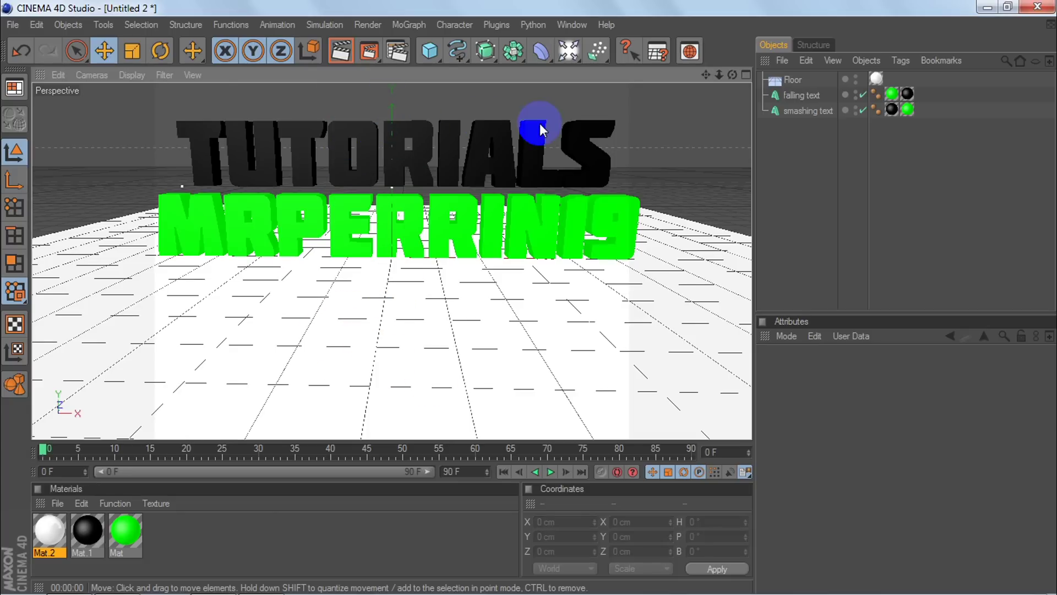
Break the smashing text into 8 Voronoi pieces with the Thrausi plugin.
{"action": "left_click", "coordinate": [802, 113]}
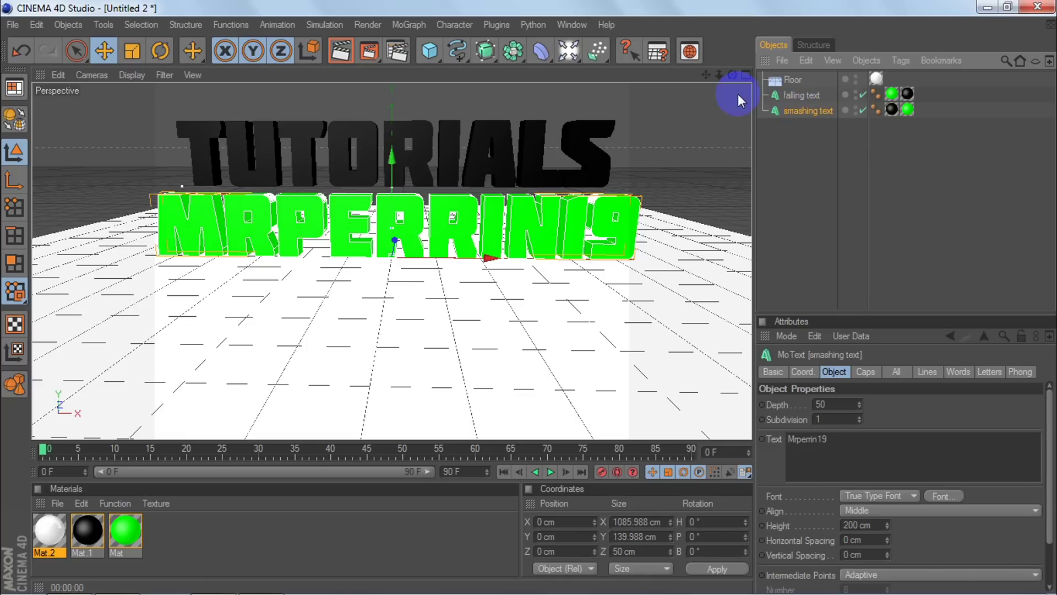
{"action": "left_click", "coordinate": [493, 25]}
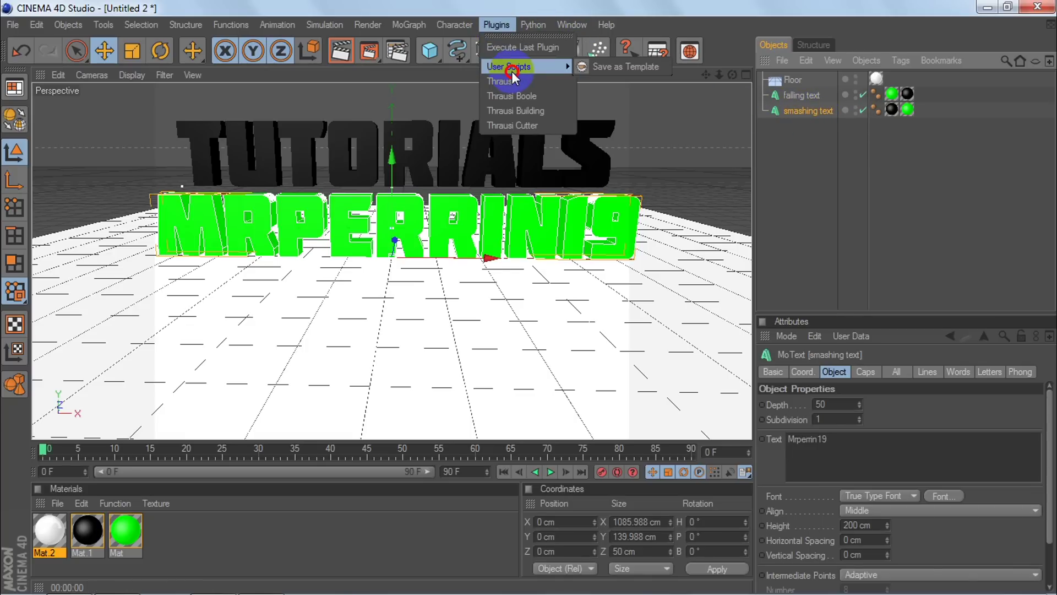
{"action": "left_click", "coordinate": [512, 69]}
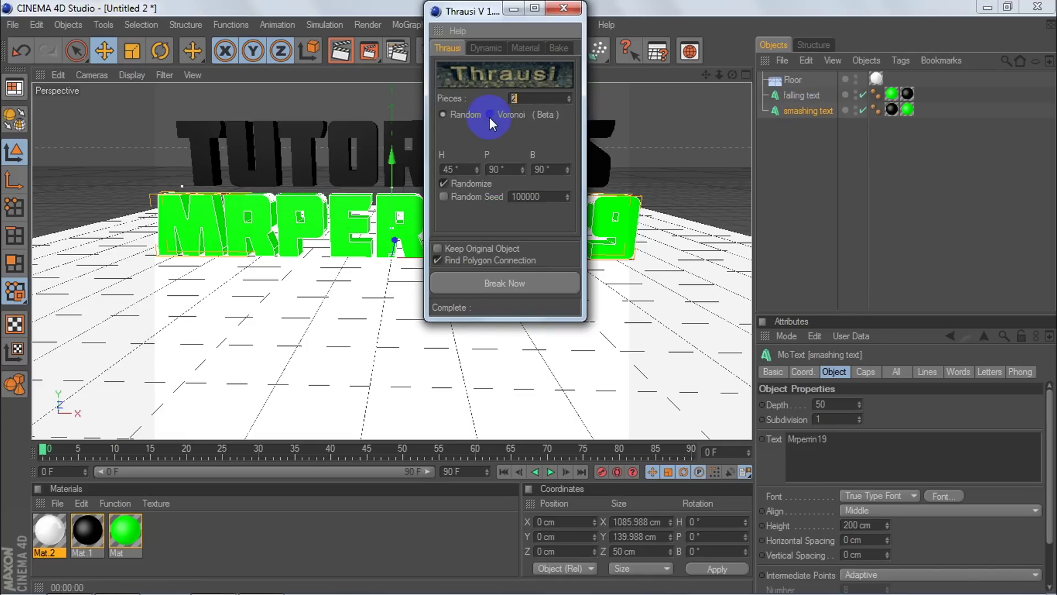
{"action": "left_click", "coordinate": [490, 115]}
{"action": "left_click", "coordinate": [510, 99]}
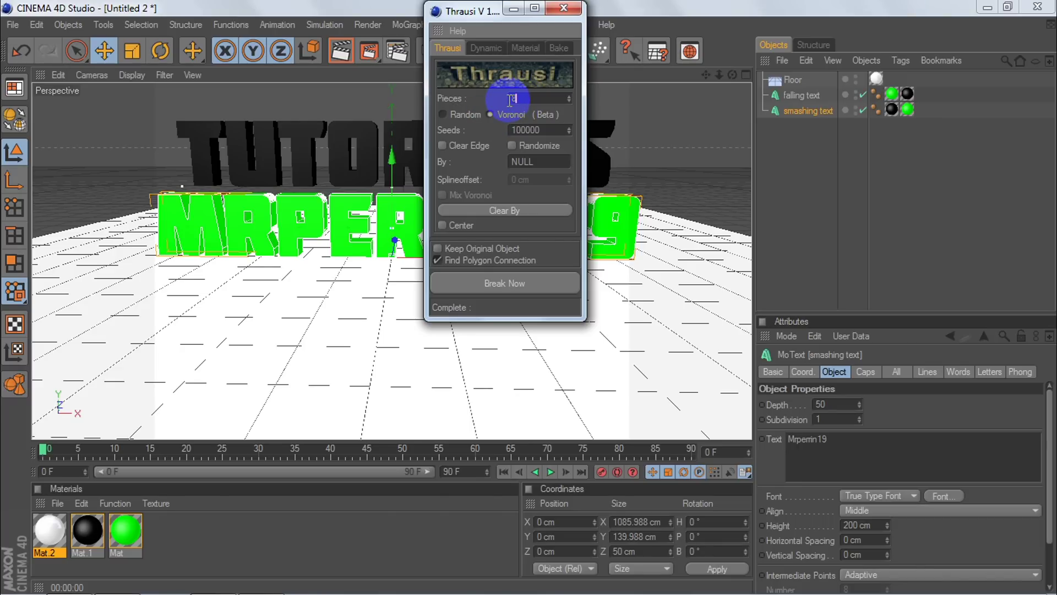
{"action": "left_click", "coordinate": [513, 281]}
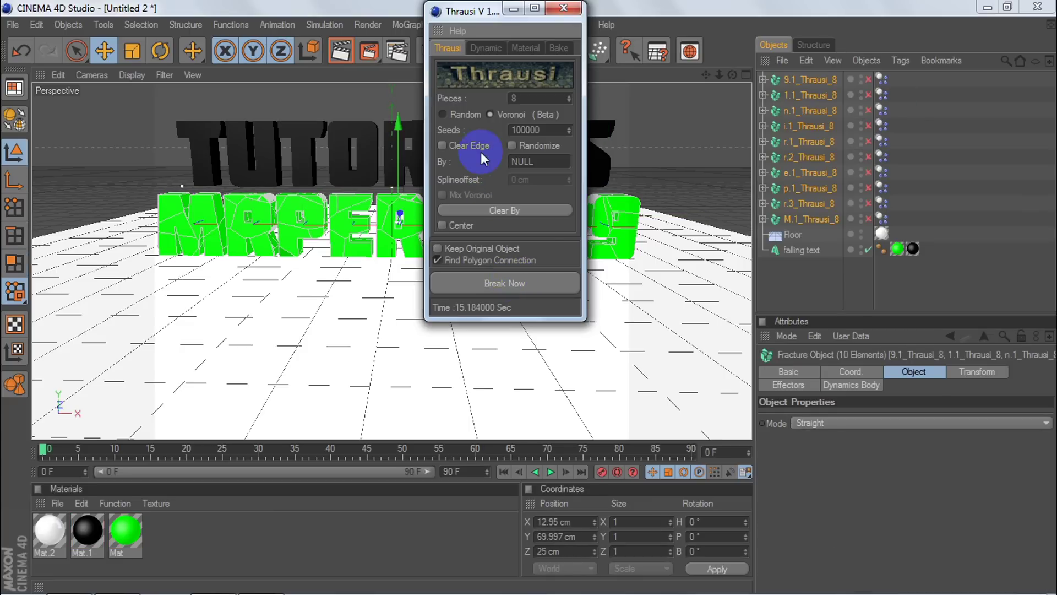
{"action": "left_click", "coordinate": [565, 13]}
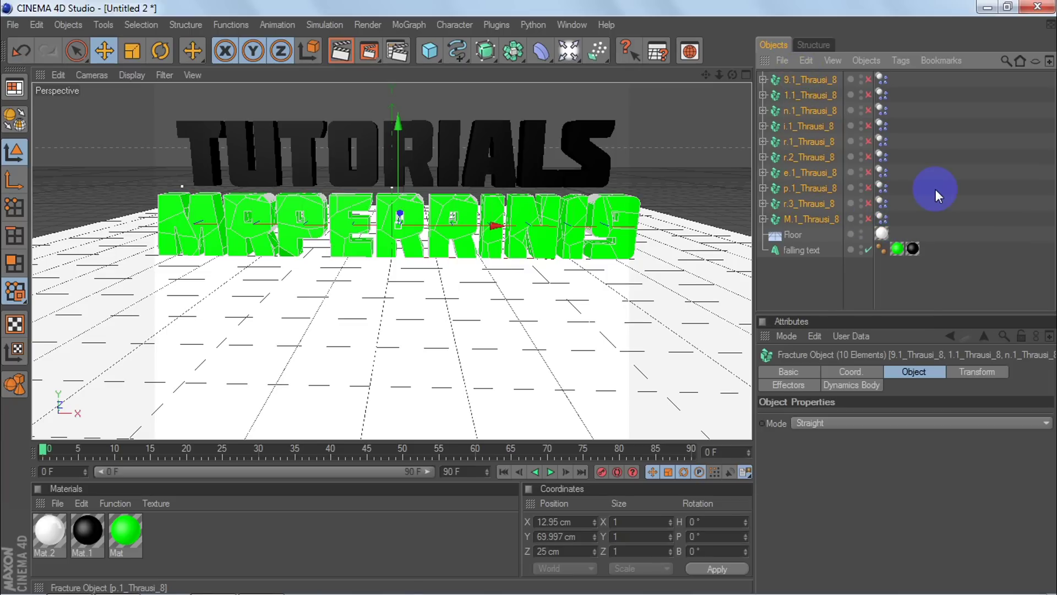
Group all the Thrausi fracture objects under one null and rename it "smashing text".
{"action": "key", "text": "alt+g"}
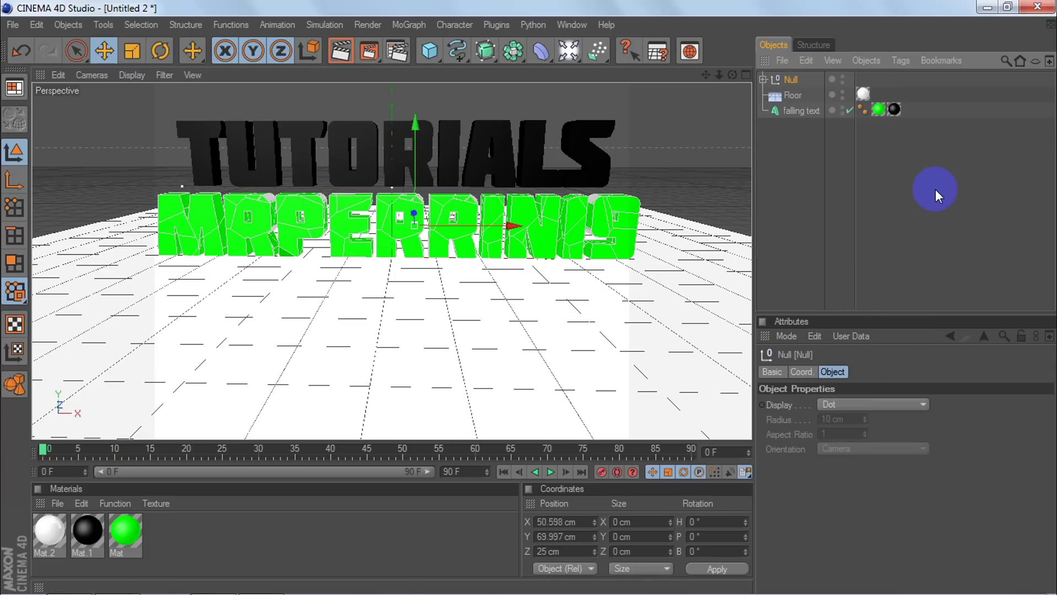
{"action": "left_click", "coordinate": [763, 79]}
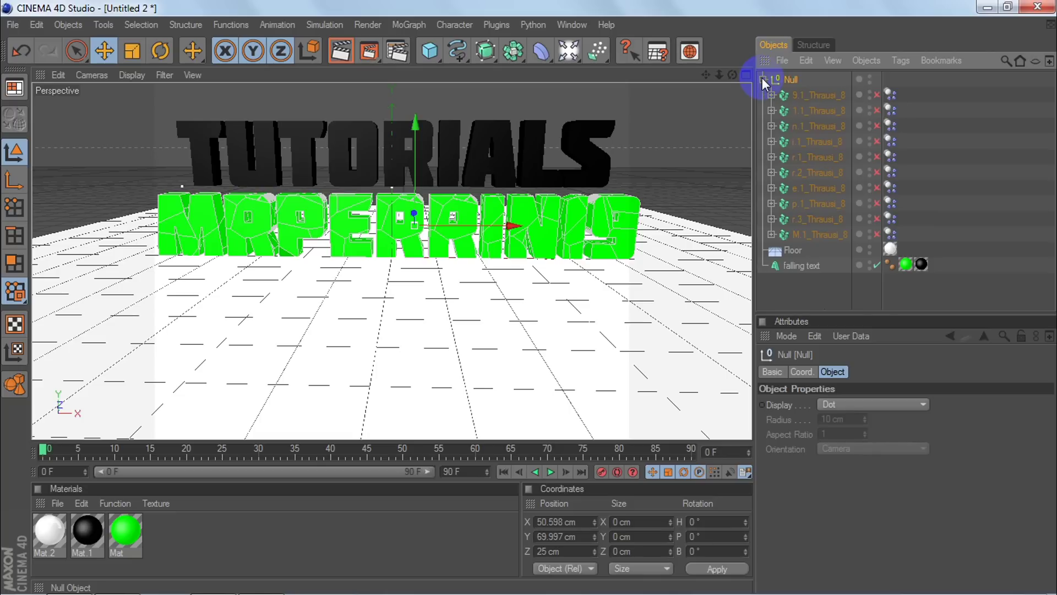
{"action": "left_click", "coordinate": [763, 78]}
{"action": "double_click", "coordinate": [793, 80]}
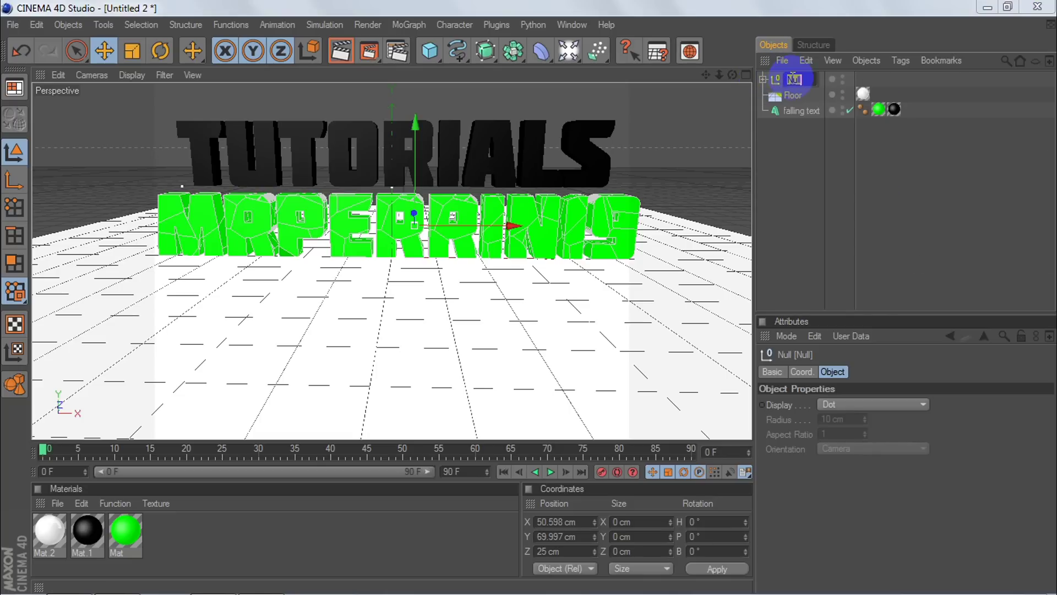
{"action": "type", "text": "mr"}
{"action": "key", "text": "BackSpace"}
{"action": "key", "text": "BackSpace"}
{"action": "type", "text": "smashin"}
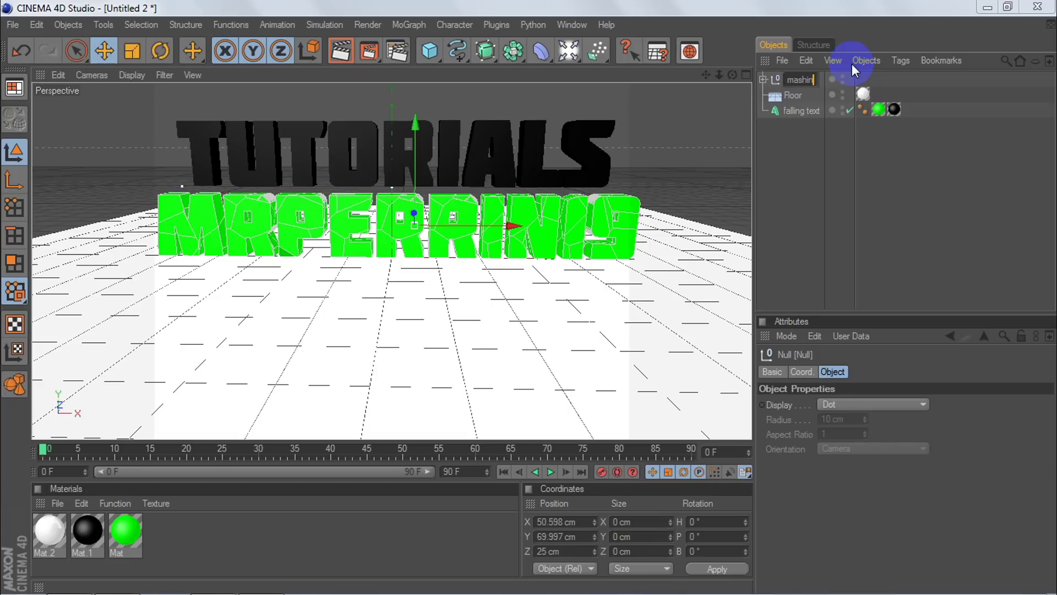
{"action": "type", "text": "g text"}
{"action": "key", "text": "BackSpace"}
{"action": "type", "text": "piv"}
{"action": "key", "text": "BackSpace"}
{"action": "type", "text": "ces"}
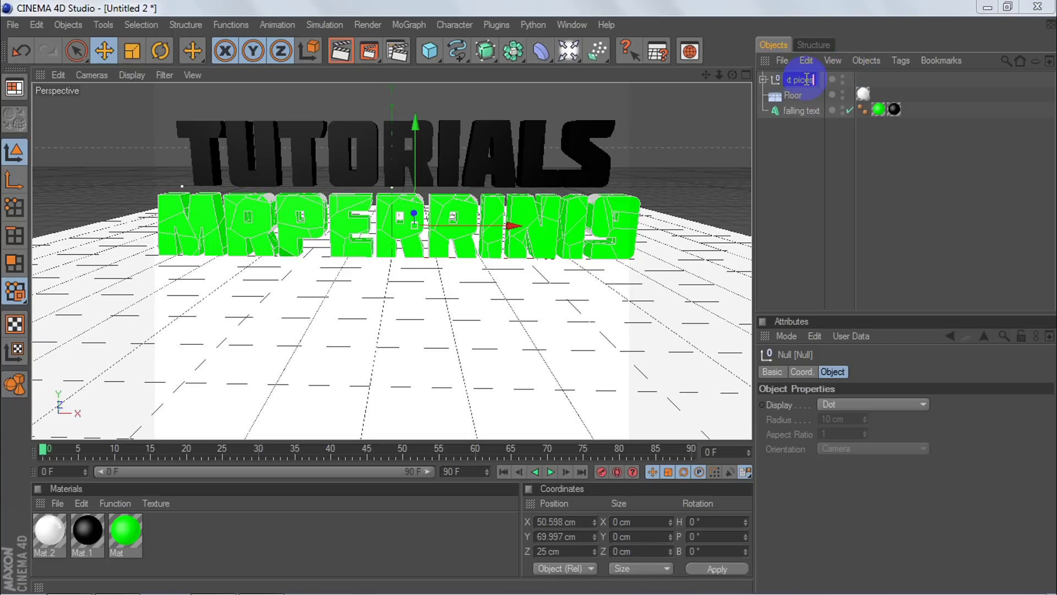
{"action": "key", "text": "BackSpace"}
{"action": "key", "text": "BackSpace"}
{"action": "key", "text": "BackSpace"}
{"action": "key", "text": "BackSpace"}
{"action": "key", "text": "BackSpace"}
{"action": "key", "text": "BackSpace"}
{"action": "left_click", "coordinate": [813, 125]}
{"action": "left_click", "coordinate": [805, 185]}
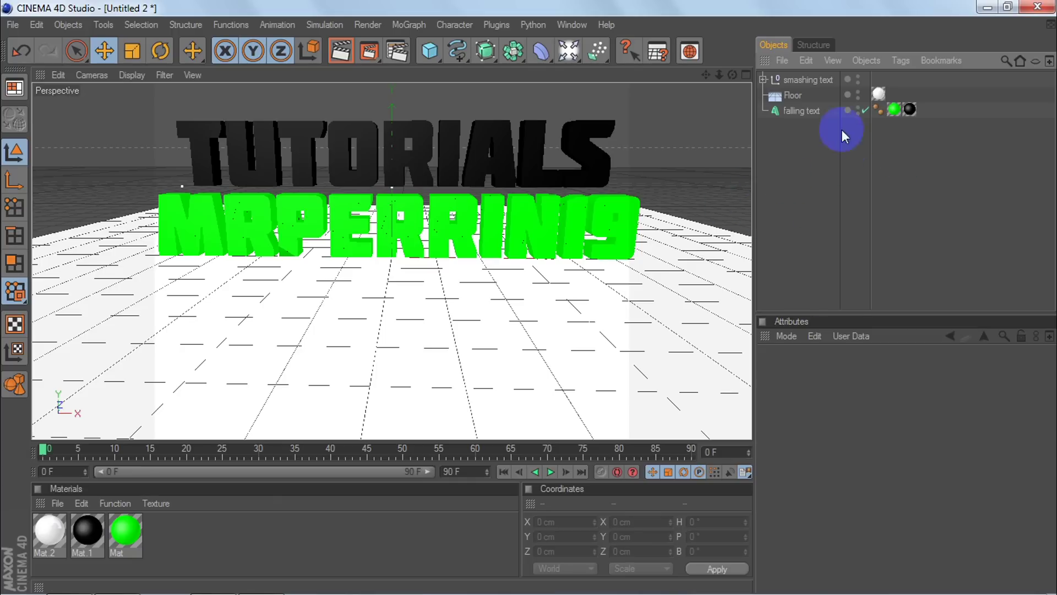
Add a collision-only Dynamics Body tag to the Floor object.
{"action": "left_click", "coordinate": [795, 97]}
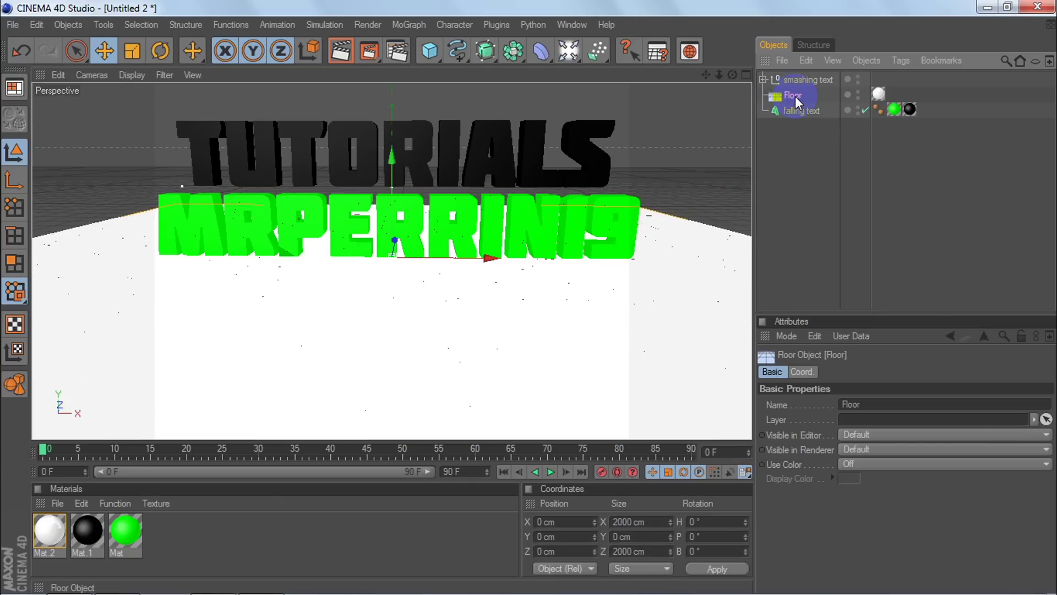
{"action": "right_click", "coordinate": [796, 95]}
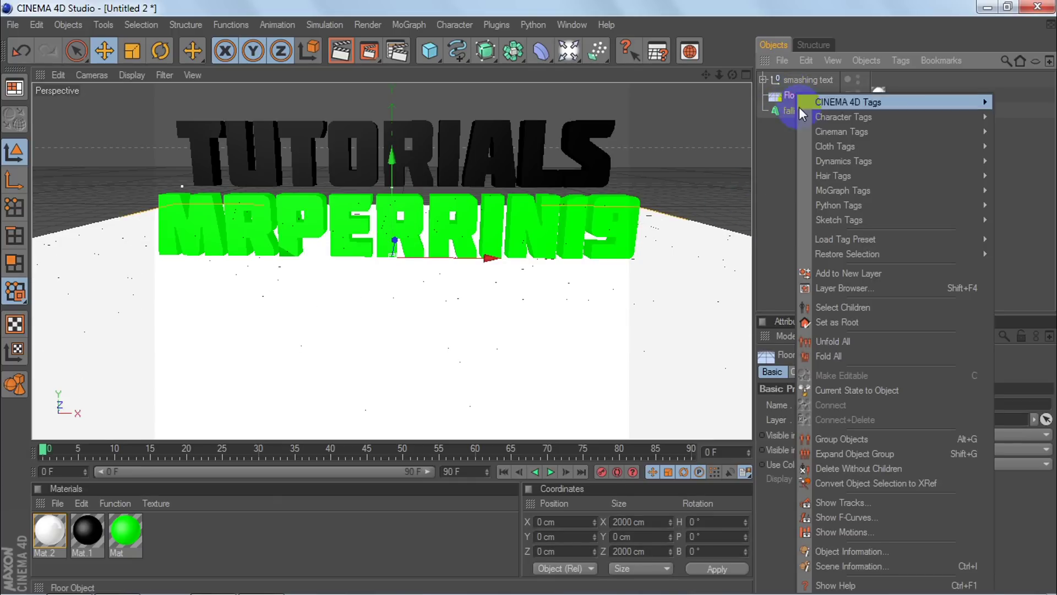
{"action": "mouse_move", "coordinate": [824, 160]}
{"action": "left_click", "coordinate": [778, 162]}
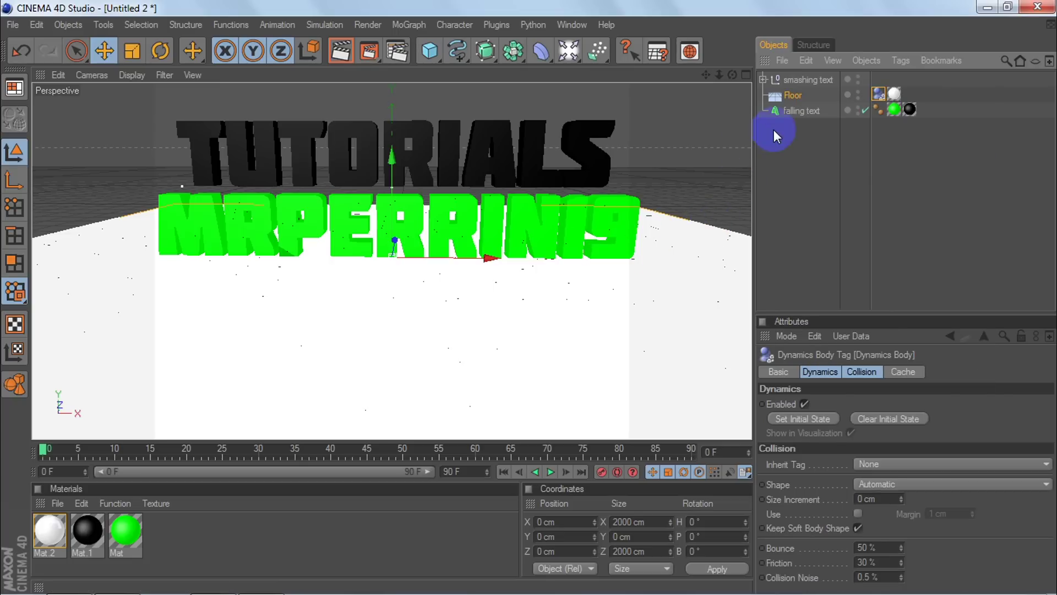
Set the dynamics trigger to On Collision for all the fracture pieces' Dynamics Body tags in the smashing text group.
{"action": "left_click", "coordinate": [802, 80]}
{"action": "left_click", "coordinate": [763, 80]}
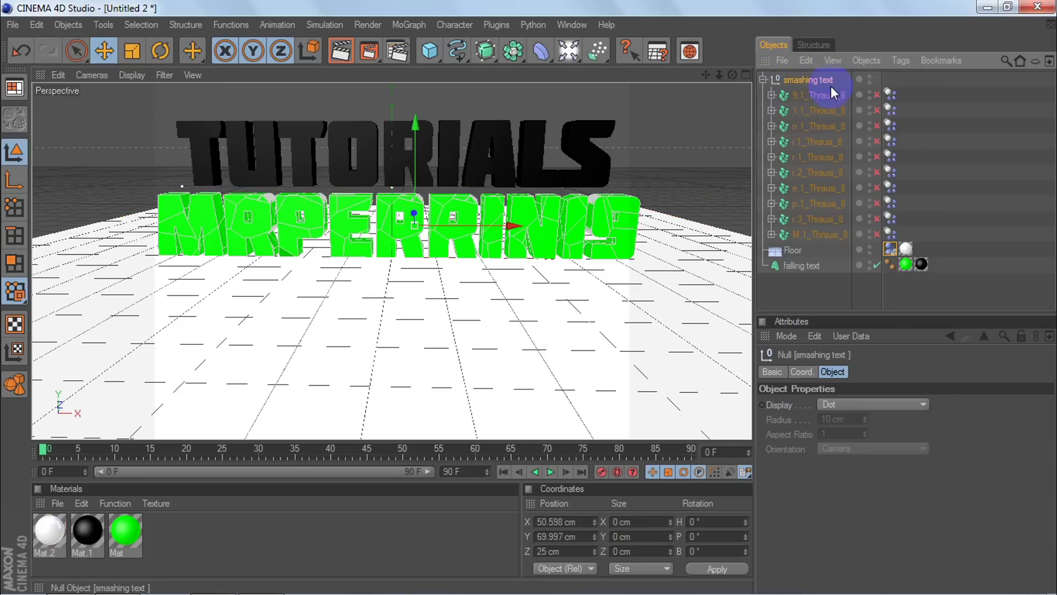
{"action": "left_click_drag", "start_coordinate": [905, 233], "coordinate": [771, 95]}
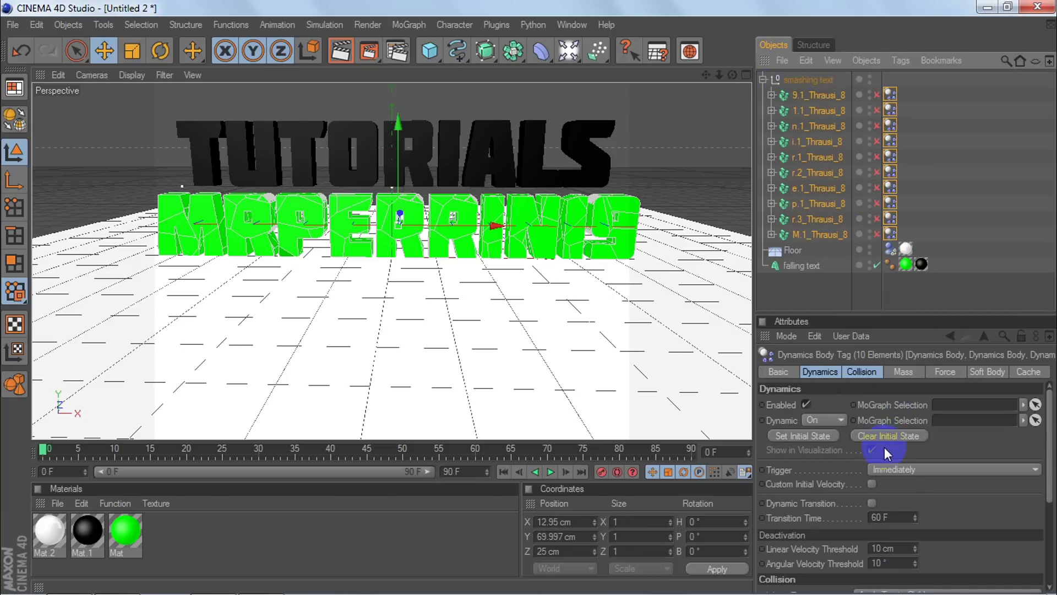
{"action": "left_click", "coordinate": [903, 470]}
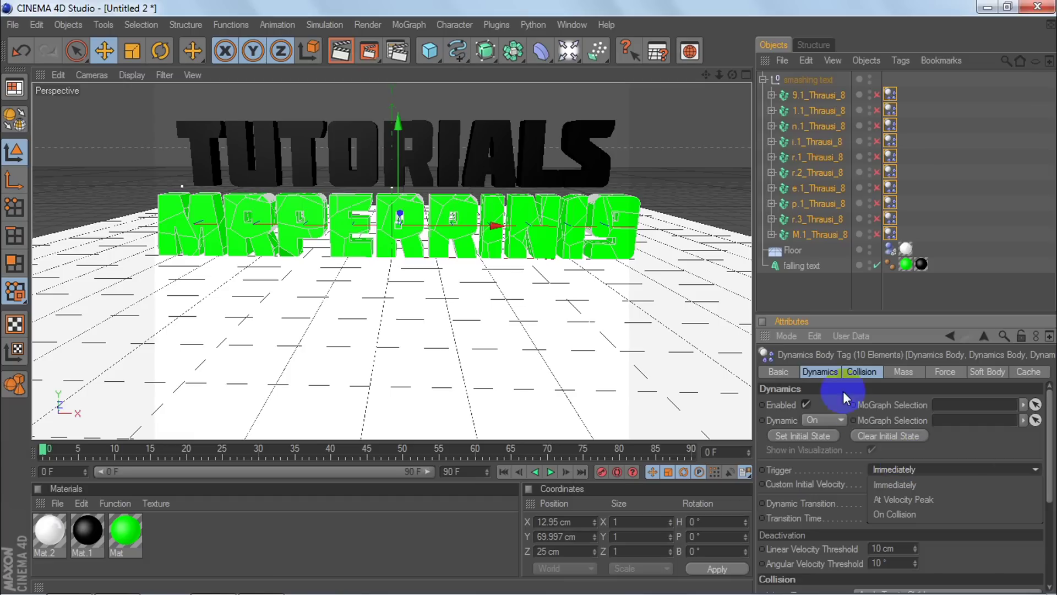
{"action": "left_click", "coordinate": [832, 374]}
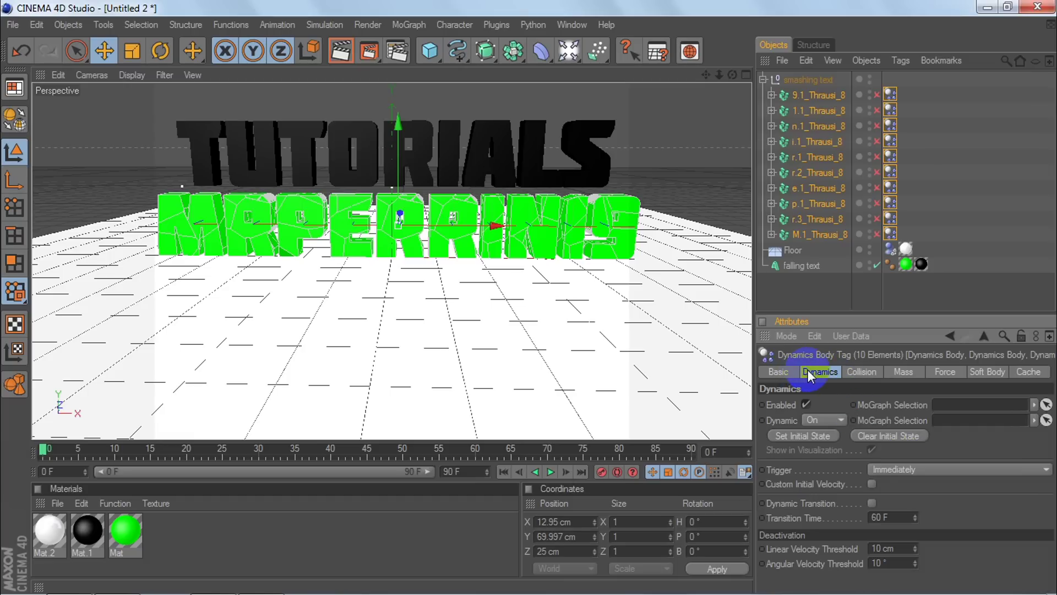
{"action": "left_click", "coordinate": [887, 468]}
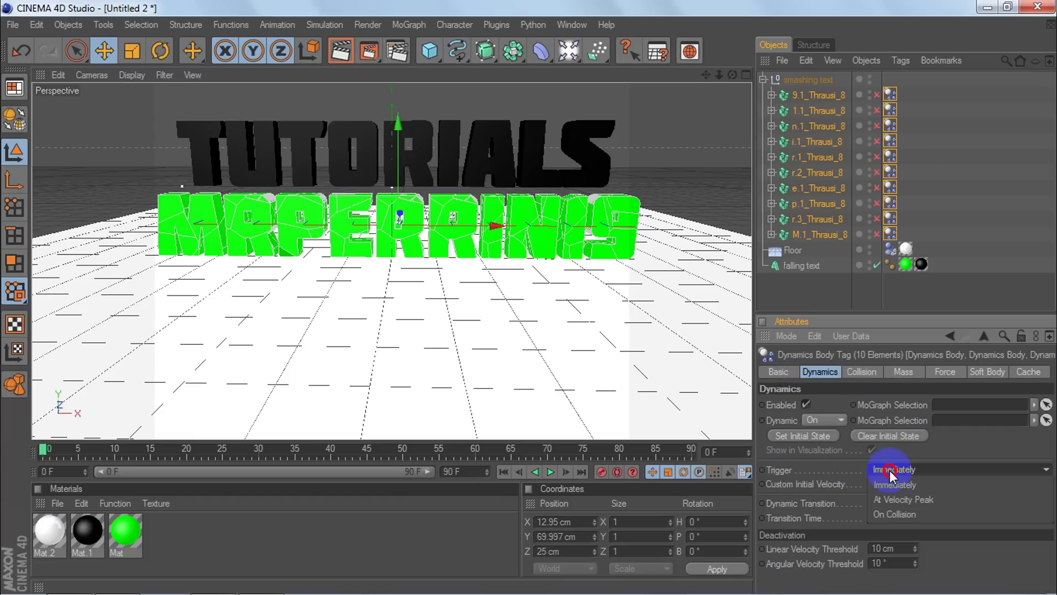
{"action": "left_click", "coordinate": [900, 511]}
{"action": "left_click", "coordinate": [949, 501]}
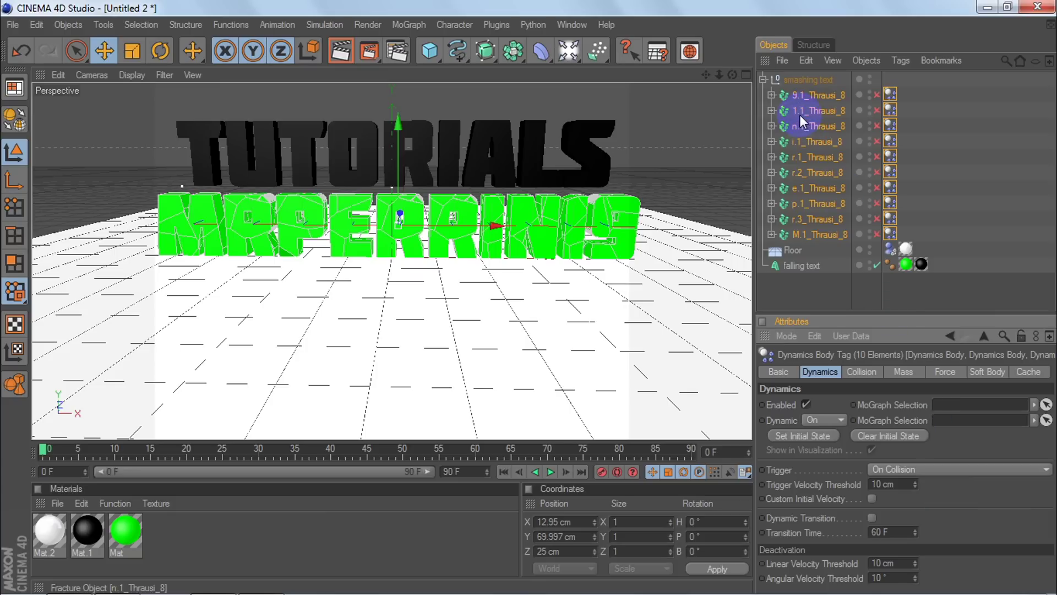
{"action": "left_click", "coordinate": [764, 80]}
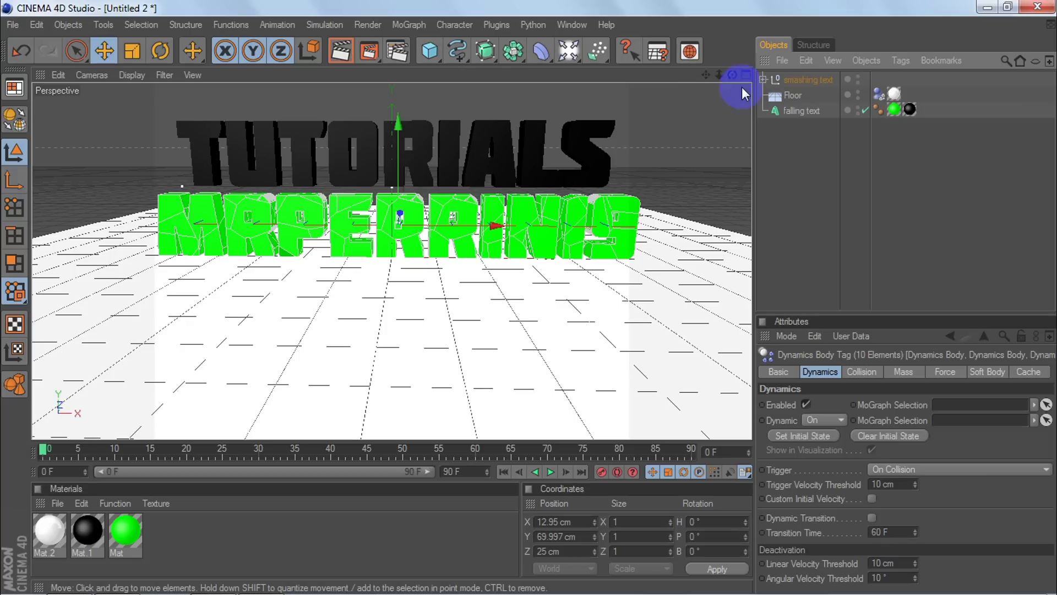
Add a rigid body dynamics tag to the falling text object.
{"action": "left_click", "coordinate": [811, 110]}
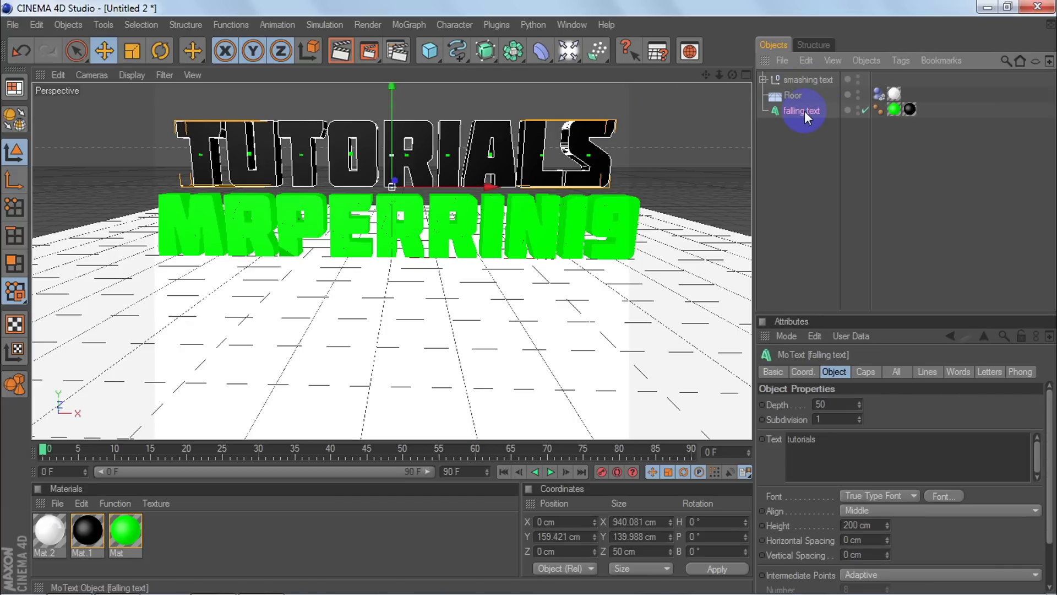
{"action": "right_click", "coordinate": [805, 110]}
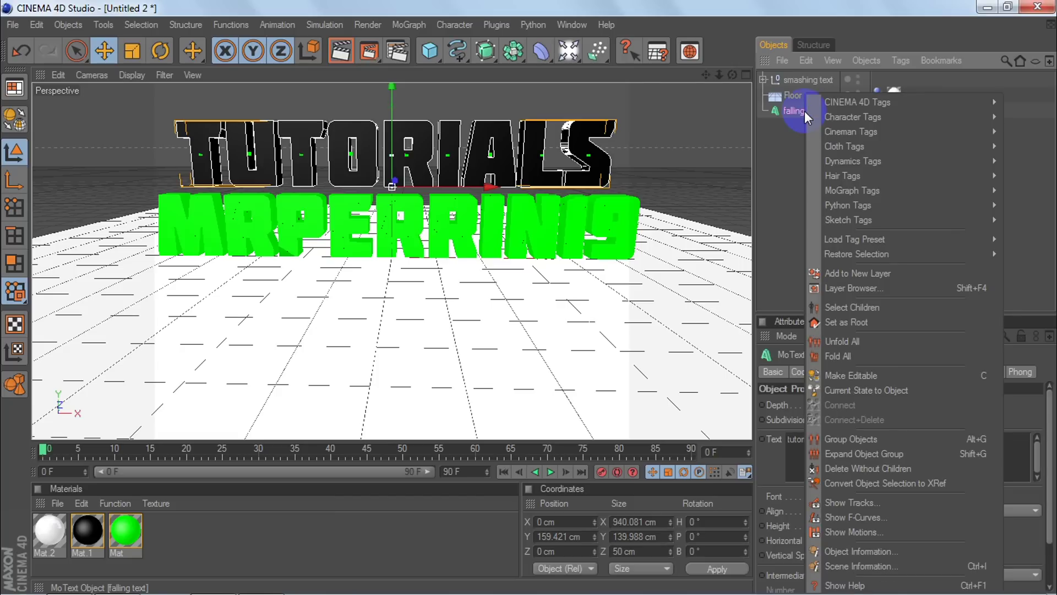
{"action": "mouse_move", "coordinate": [851, 191]}
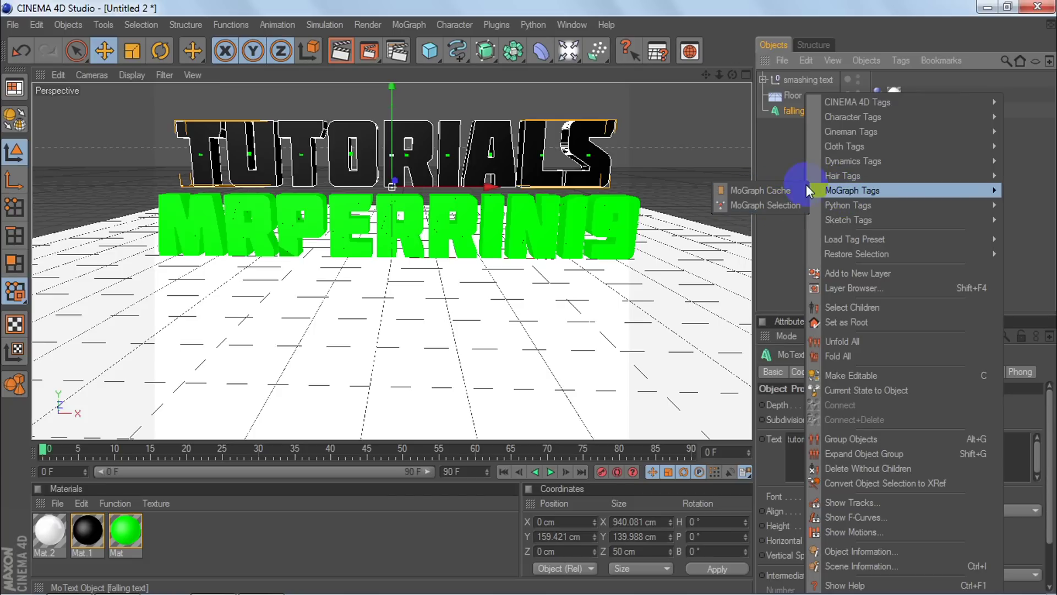
{"action": "left_click", "coordinate": [788, 168]}
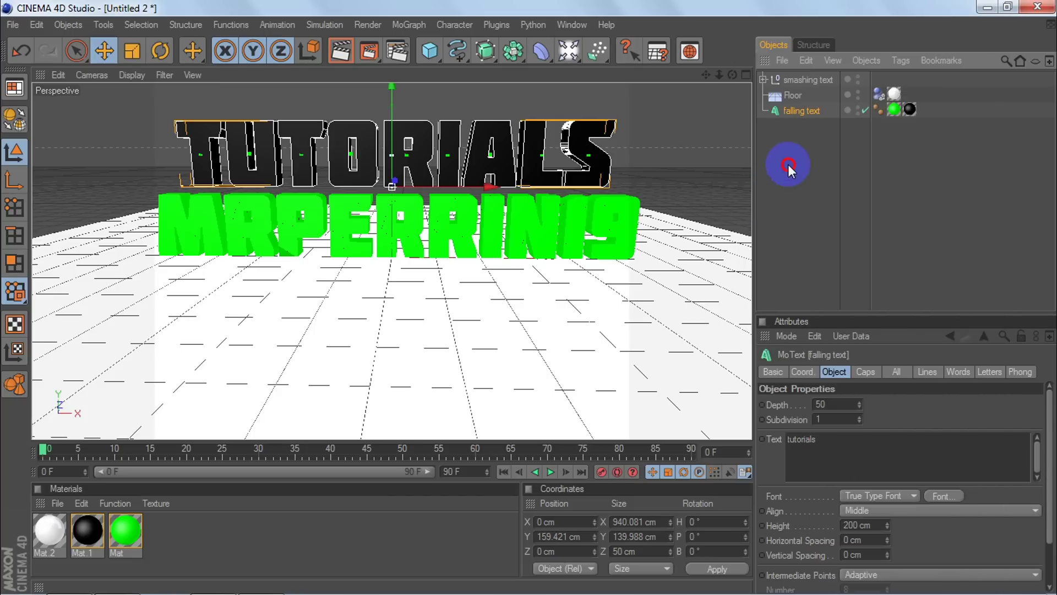
{"action": "left_click", "coordinate": [324, 25]}
{"action": "mouse_move", "coordinate": [346, 58]}
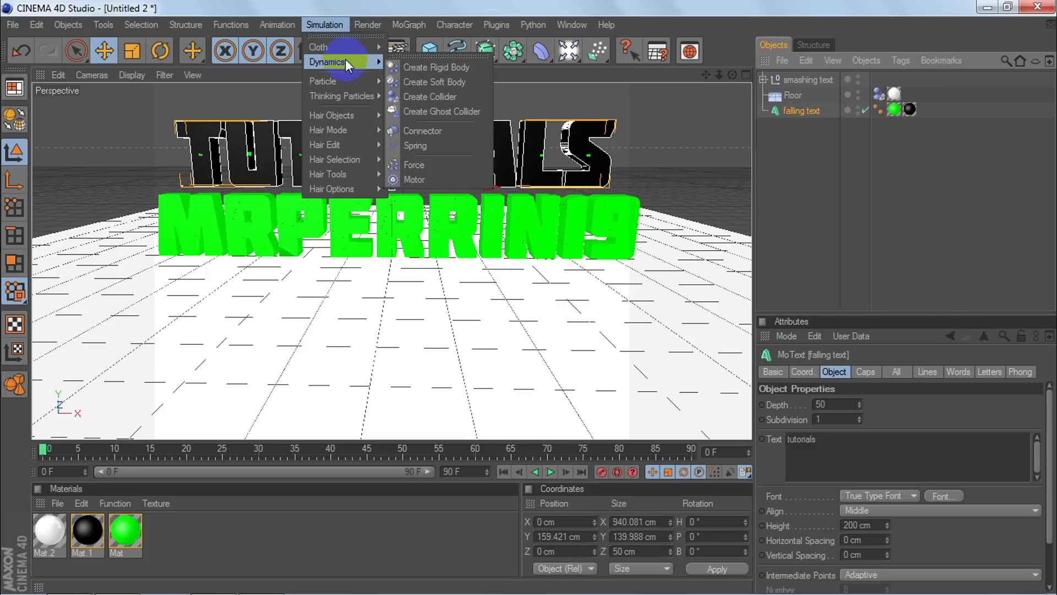
{"action": "left_click", "coordinate": [436, 66]}
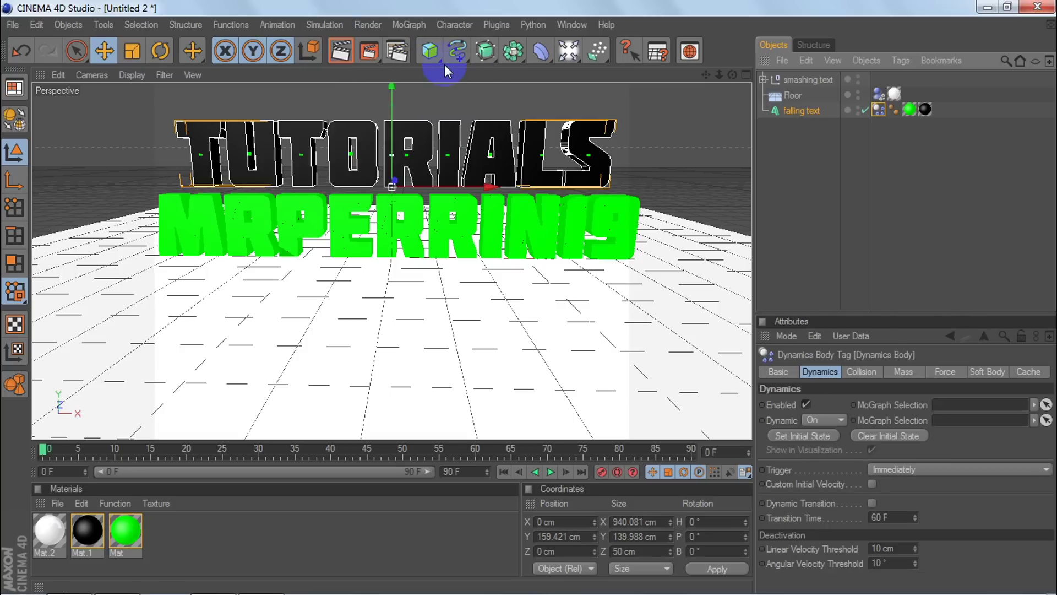
Raise the falling text to a Y position of about 353 cm, play the simulation and rewind to the start.
{"action": "left_click_drag", "start_coordinate": [392, 94], "coordinate": [524, 286]}
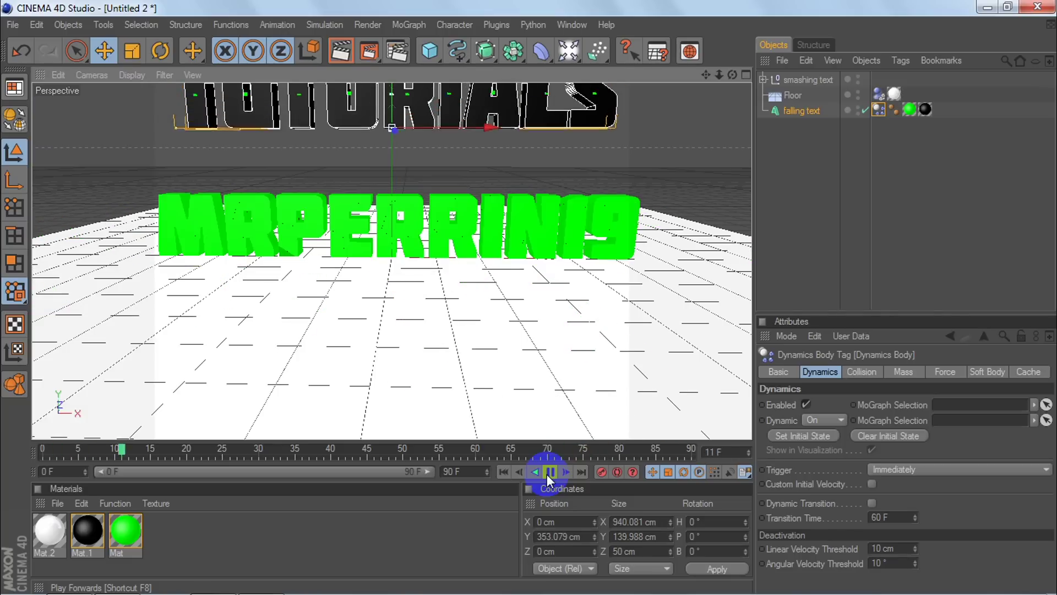
{"action": "left_click", "coordinate": [548, 473]}
{"action": "left_click", "coordinate": [502, 472]}
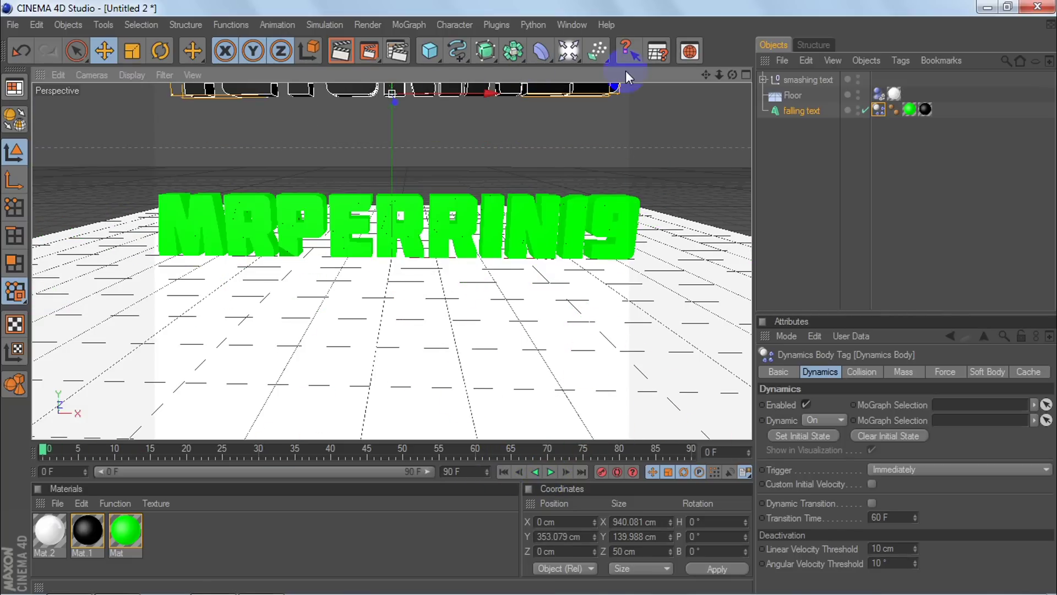
Raise the falling text to a Y position of about 497 cm, play the smash simulation and rewind it.
{"action": "left_click_drag", "start_coordinate": [706, 74], "coordinate": [530, 297]}
{"action": "left_click_drag", "start_coordinate": [383, 117], "coordinate": [530, 297]}
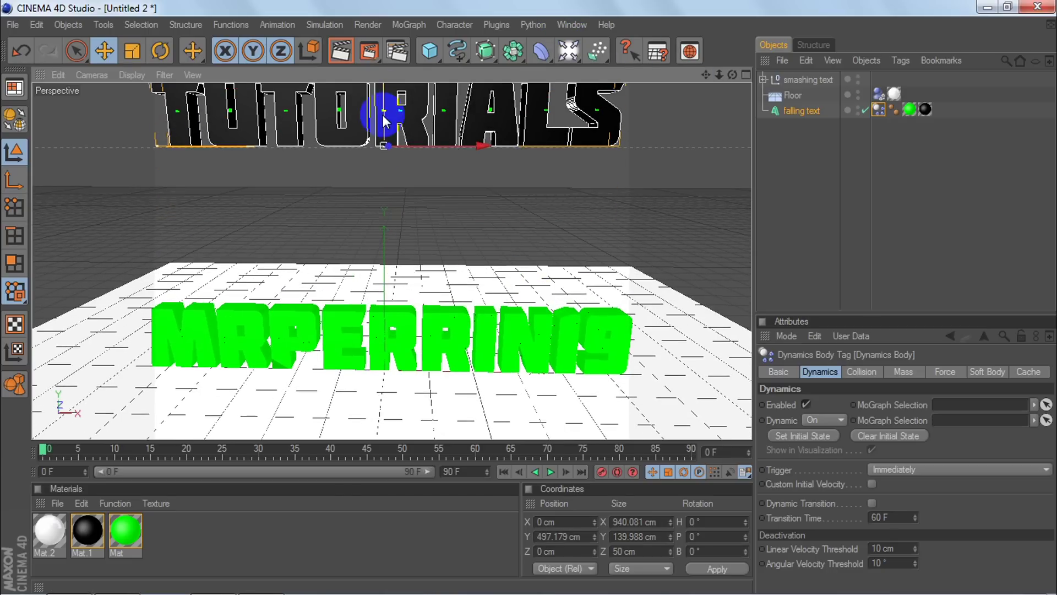
{"action": "left_click", "coordinate": [550, 472]}
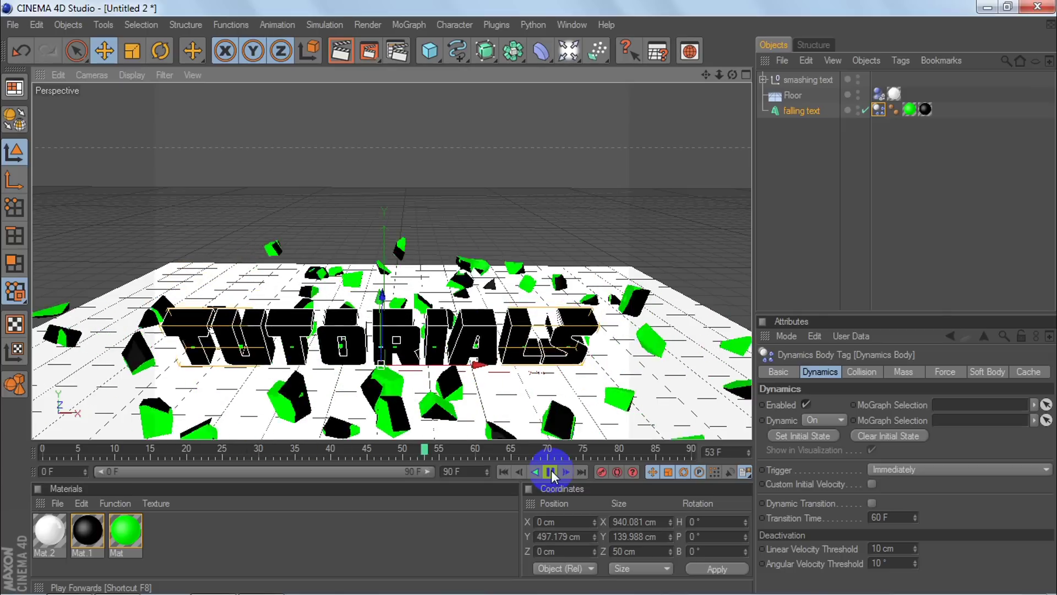
{"action": "left_click", "coordinate": [550, 472]}
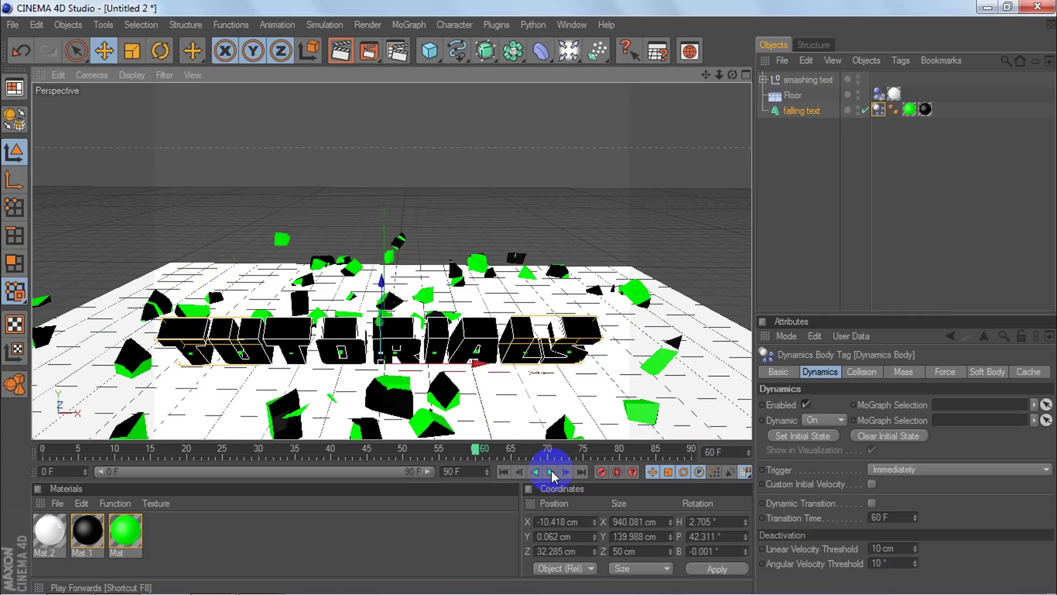
{"action": "left_click", "coordinate": [503, 471]}
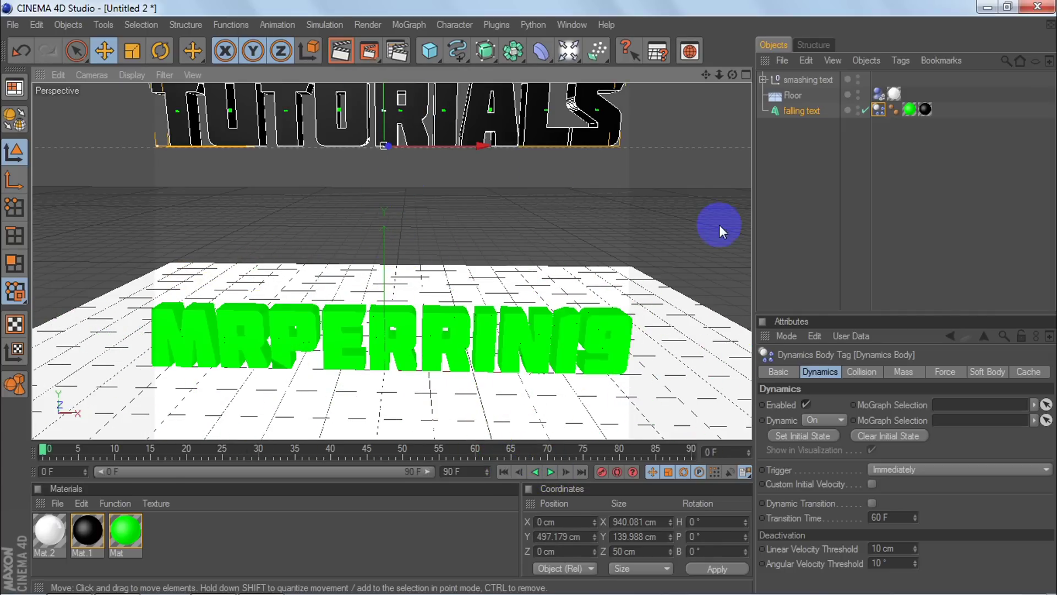
Try a higher drop by moving the falling text to about 583 cm in Y, and play the simulation.
{"action": "left_click_drag", "start_coordinate": [706, 75], "coordinate": [530, 298]}
{"action": "left_click_drag", "start_coordinate": [388, 105], "coordinate": [393, 63]}
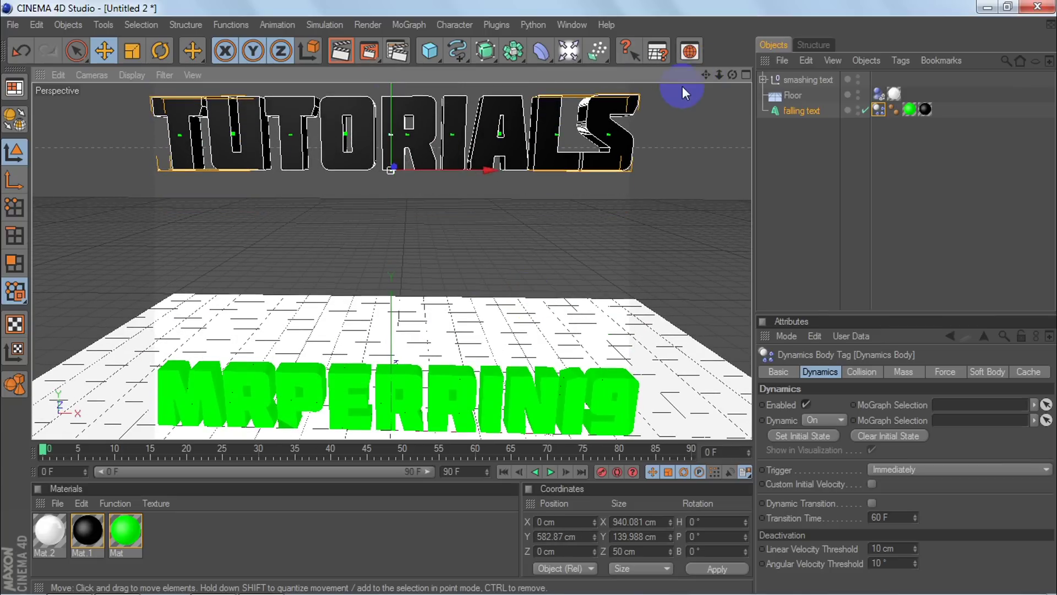
{"action": "left_click", "coordinate": [548, 472]}
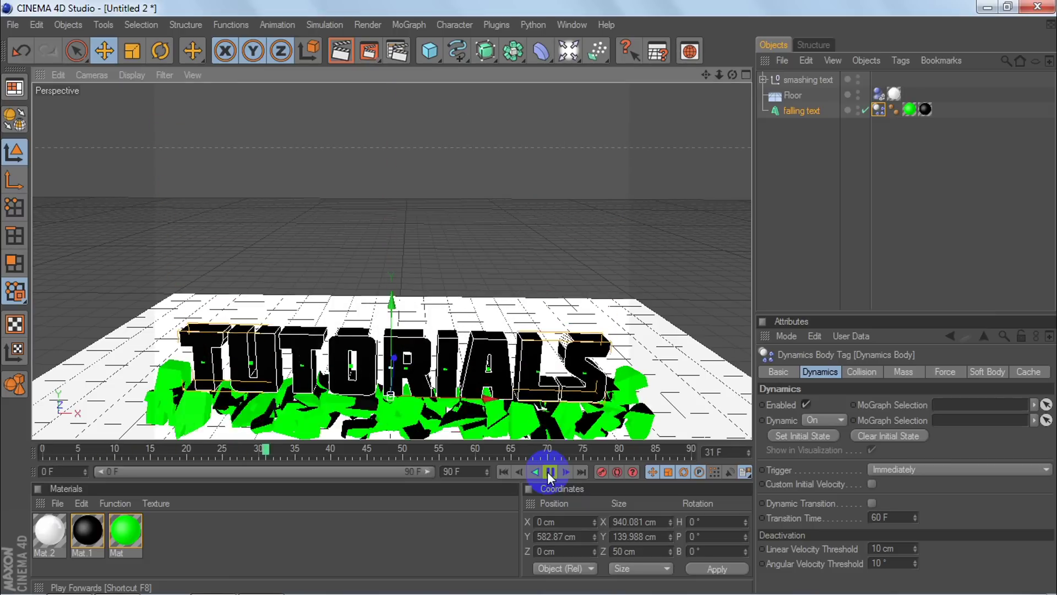
{"action": "left_click", "coordinate": [547, 472]}
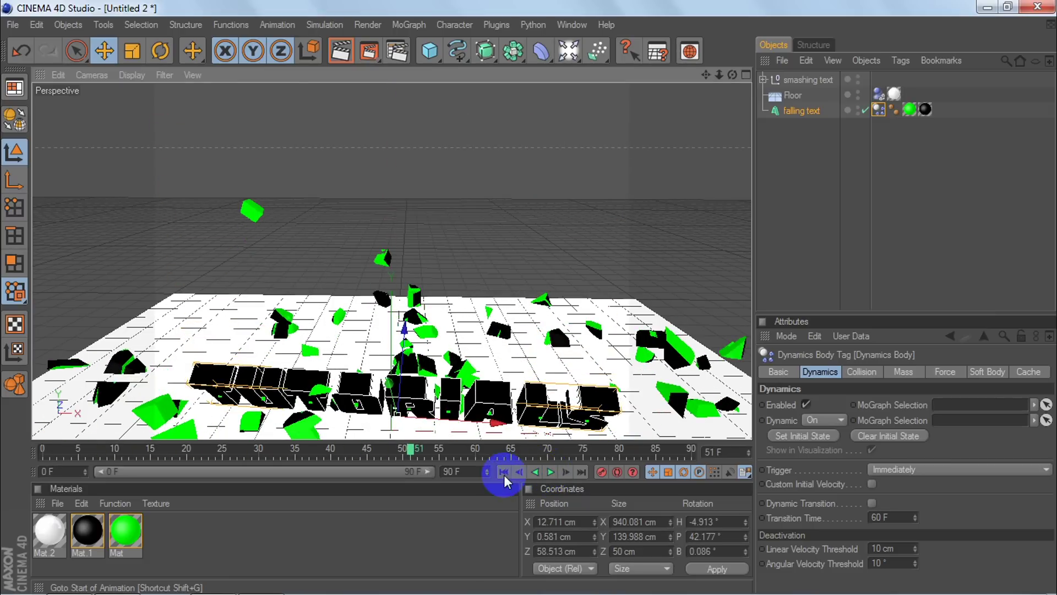
{"action": "left_click", "coordinate": [503, 472]}
Try dropping the falling text from a Y position of about 727 cm and play the simulation.
{"action": "left_click_drag", "start_coordinate": [530, 290], "coordinate": [529, 296]}
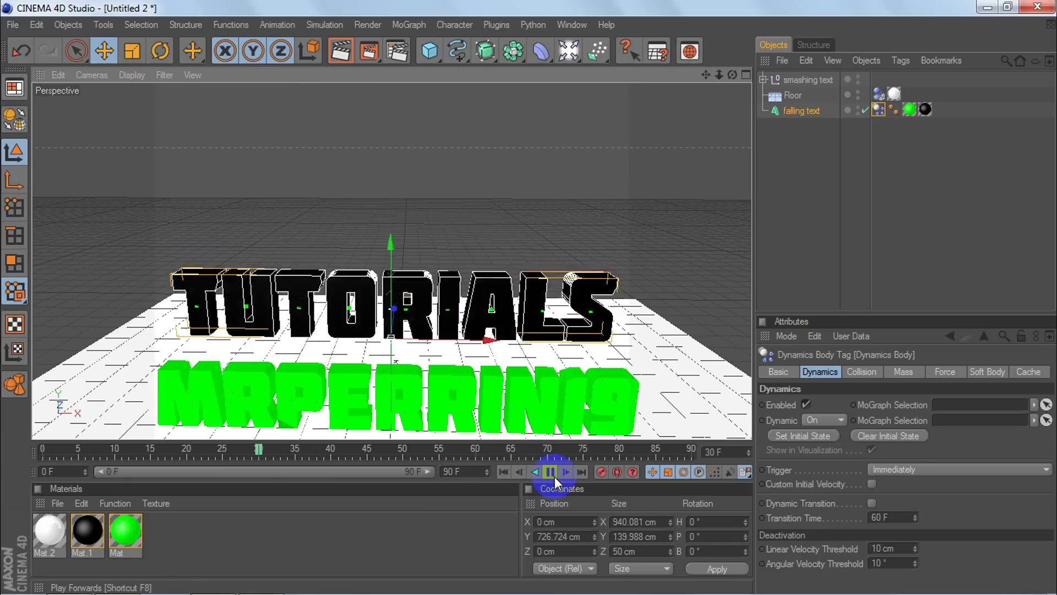
{"action": "left_click", "coordinate": [552, 473]}
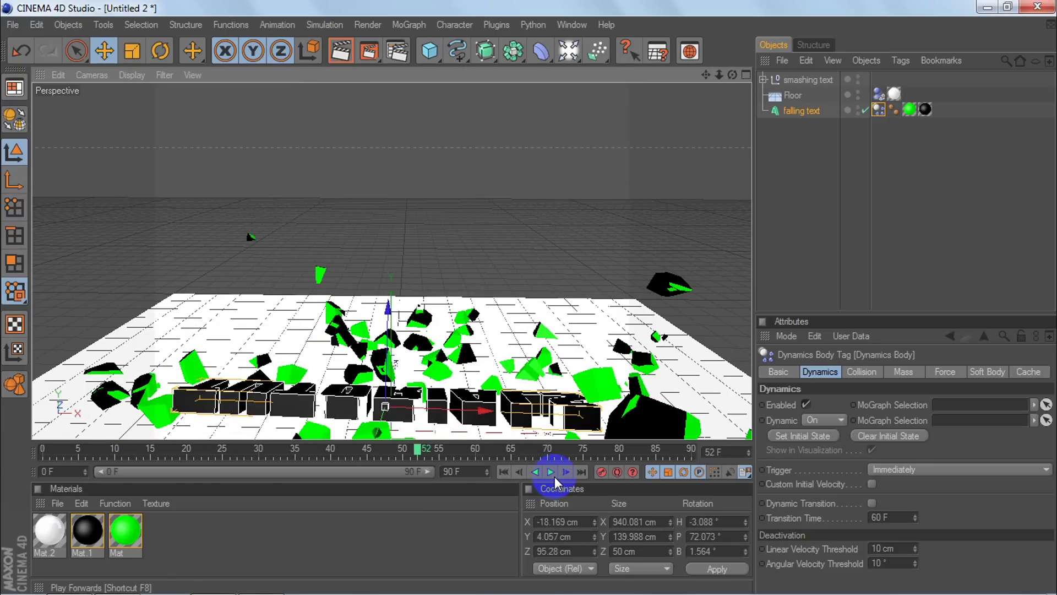
{"action": "left_click", "coordinate": [504, 473]}
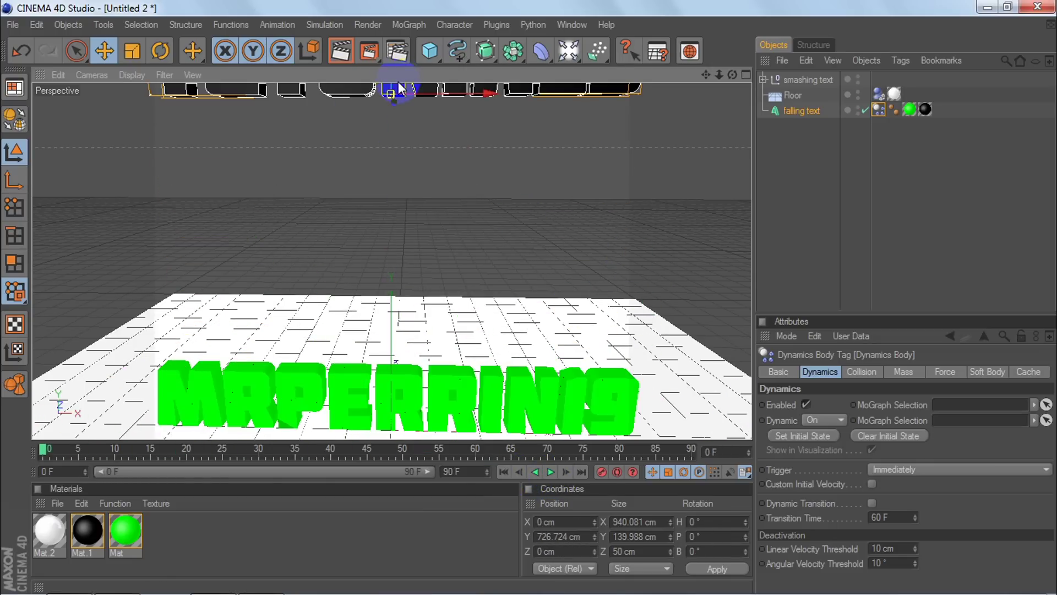
Lower the falling text to a Y position of about 514 cm and replay the simulation from the start.
{"action": "mouse_move", "coordinate": [392, 91]}
{"action": "left_mouse_down"}
{"action": "mouse_move", "coordinate": [530, 306]}
{"action": "mouse_move", "coordinate": [392, 90]}
{"action": "left_mouse_up"}
{"action": "left_click", "coordinate": [549, 472]}
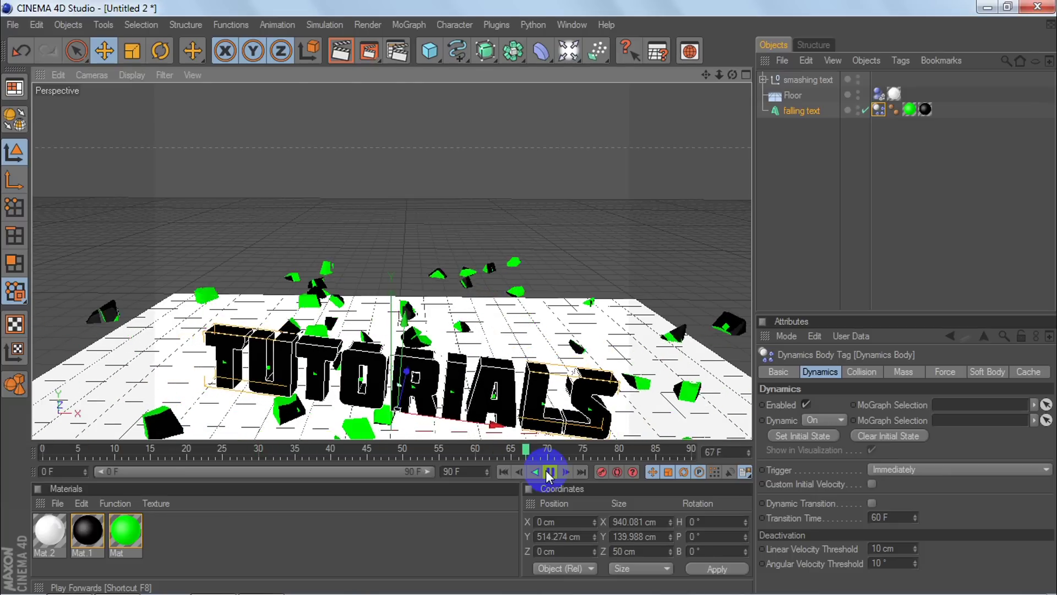
{"action": "left_click", "coordinate": [548, 471]}
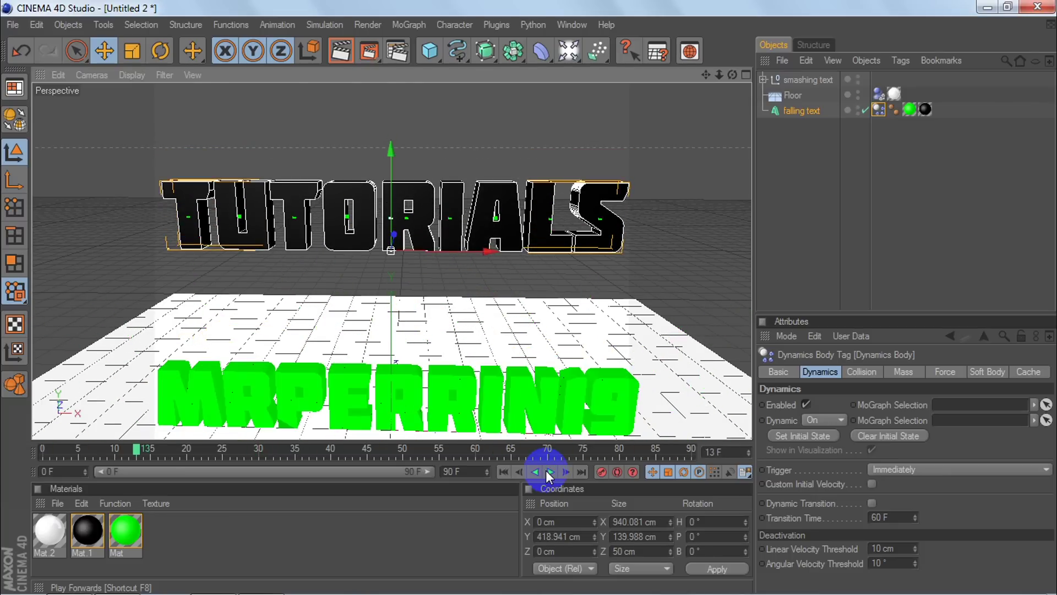
{"action": "left_click", "coordinate": [503, 472]}
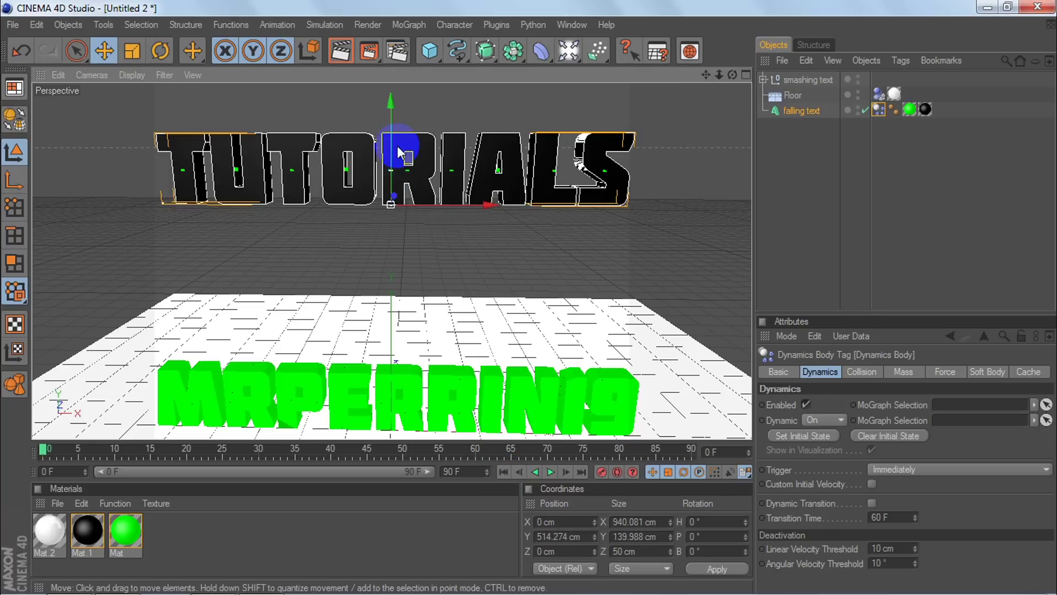
Lower the falling text to a Y position of about 472 cm, test the drop and return to frame 0.
{"action": "left_click_drag", "start_coordinate": [530, 300], "coordinate": [509, 424]}
{"action": "left_click", "coordinate": [548, 472]}
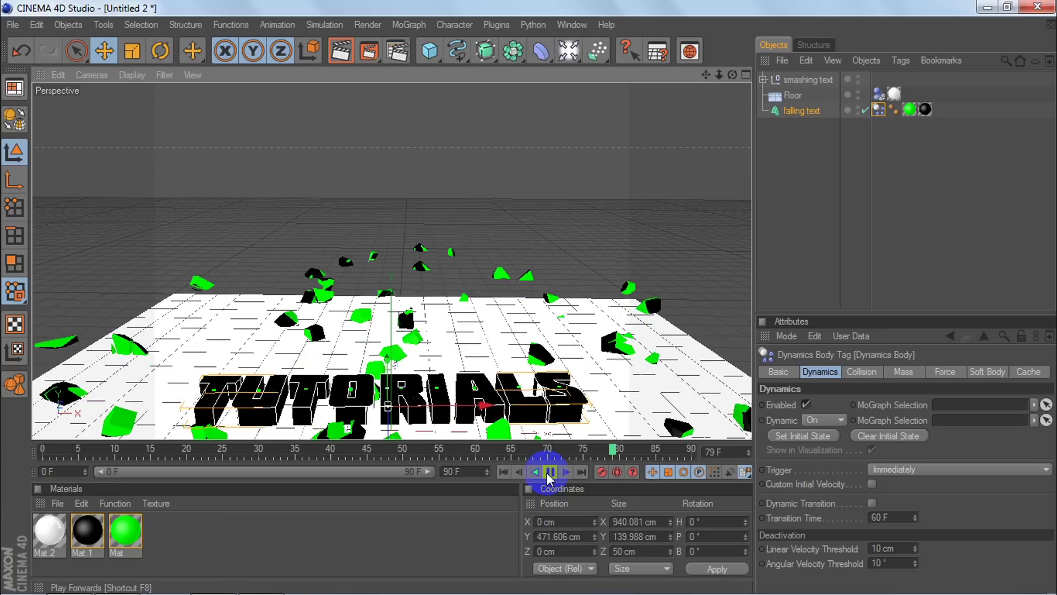
{"action": "left_click", "coordinate": [548, 473]}
{"action": "left_click", "coordinate": [500, 472]}
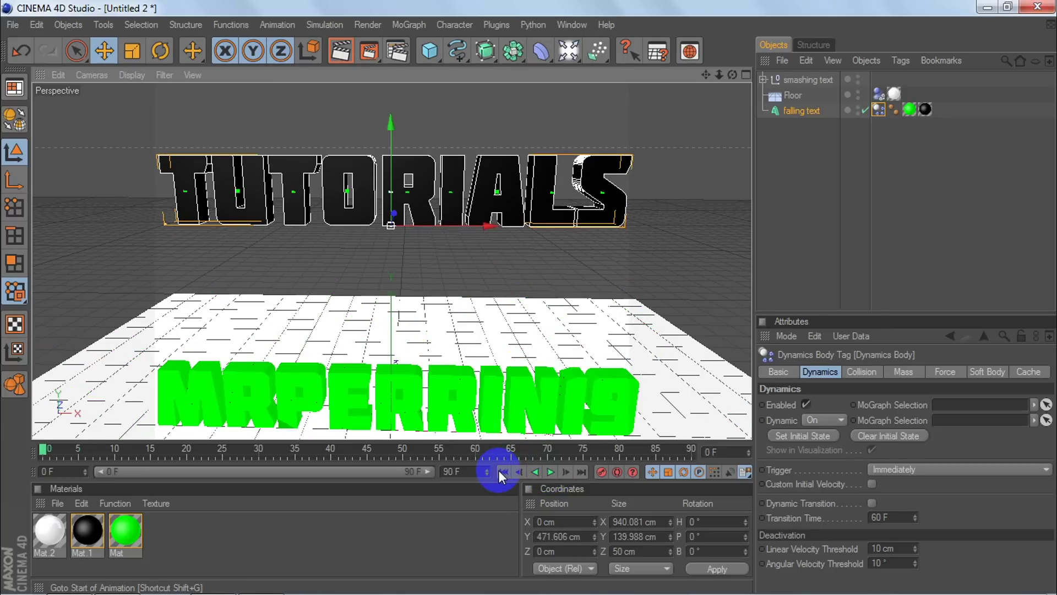
Add a Camera framed on the channel name text and set it as the active scene camera.
{"action": "left_click_drag", "start_coordinate": [704, 74], "coordinate": [529, 297]}
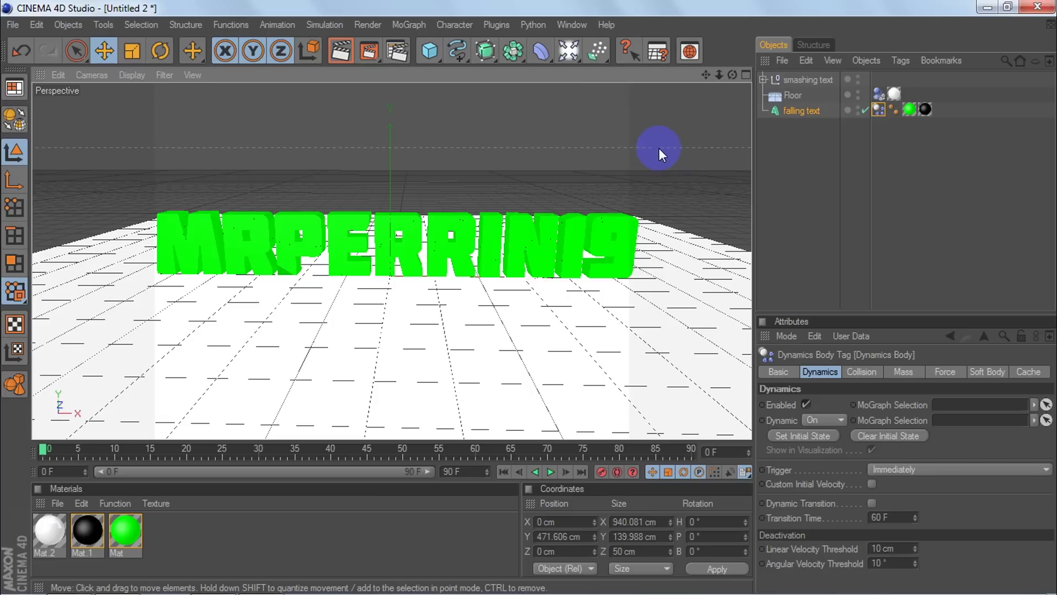
{"action": "left_click_drag", "start_coordinate": [706, 75], "coordinate": [530, 298]}
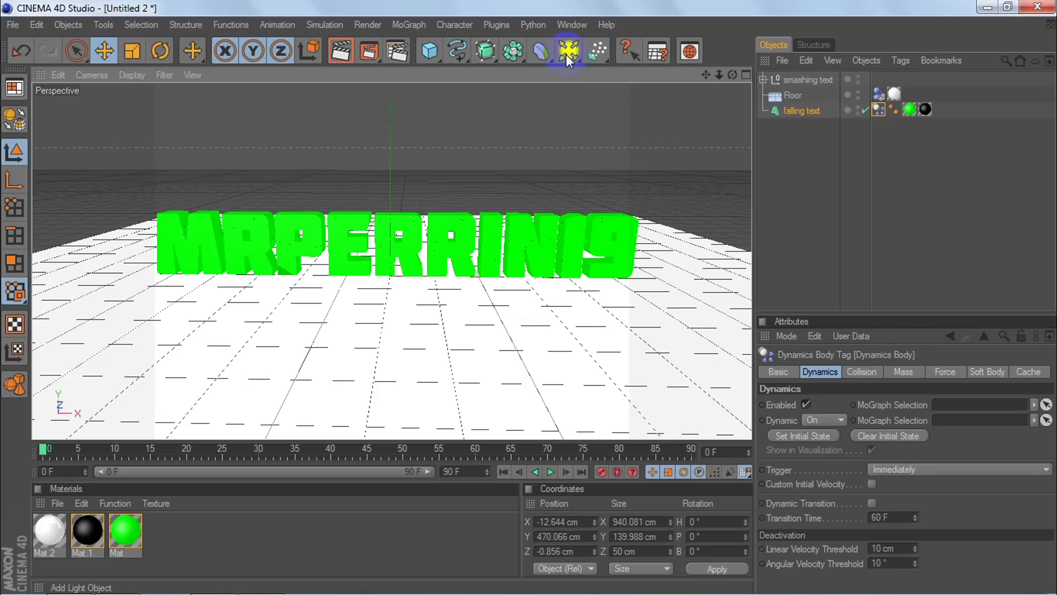
{"action": "left_click_drag", "start_coordinate": [566, 55], "coordinate": [655, 151]}
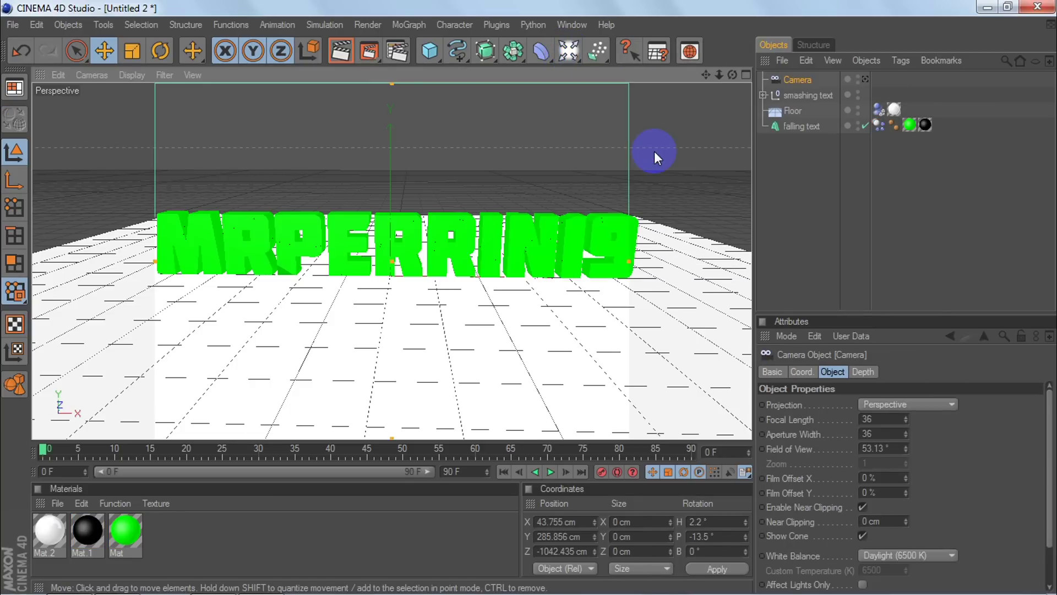
{"action": "left_click", "coordinate": [795, 78]}
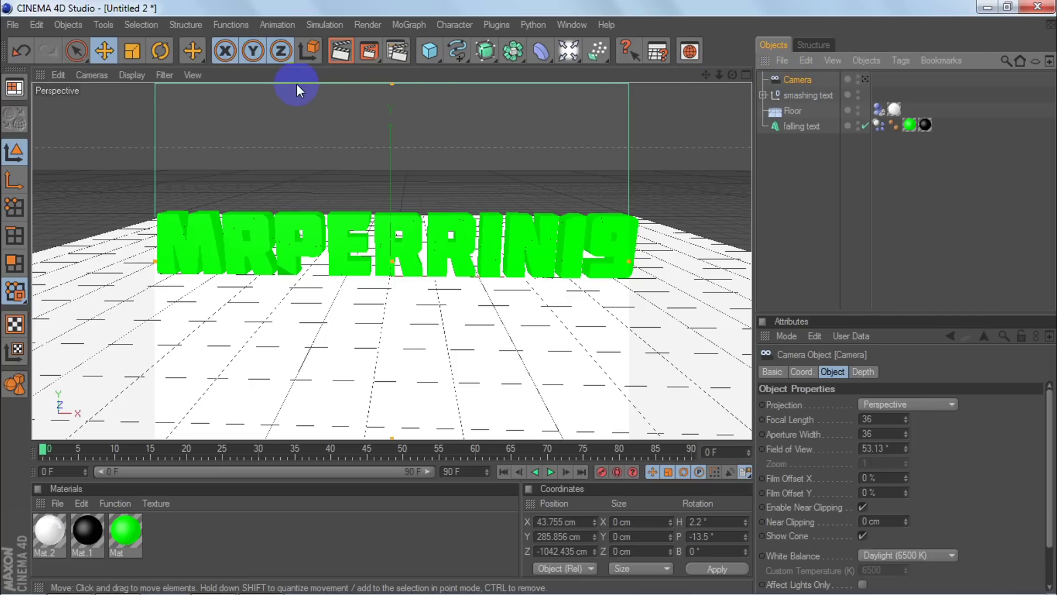
{"action": "left_click", "coordinate": [84, 75]}
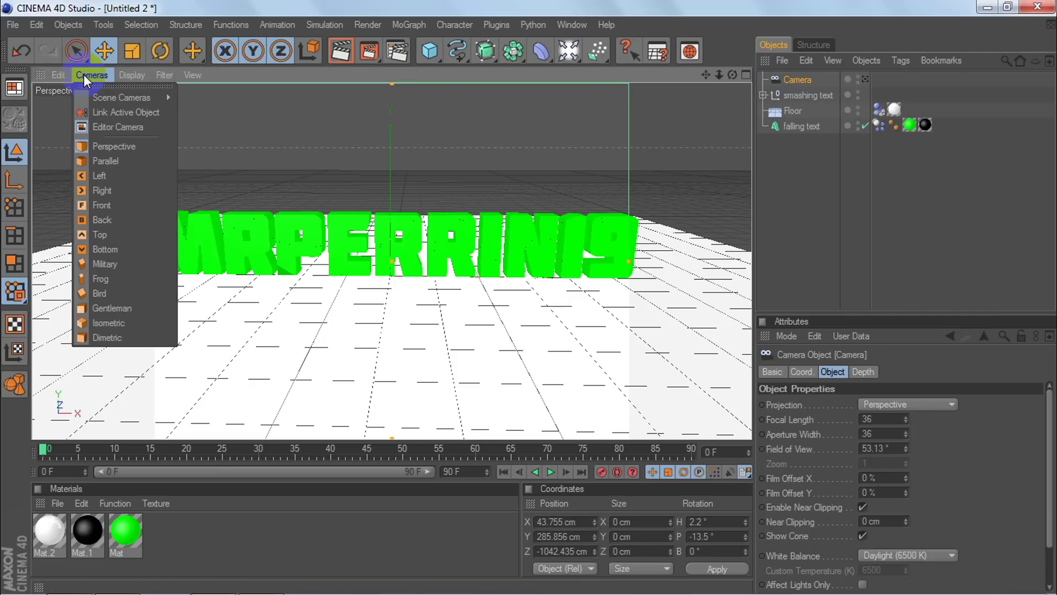
{"action": "mouse_move", "coordinate": [112, 100]}
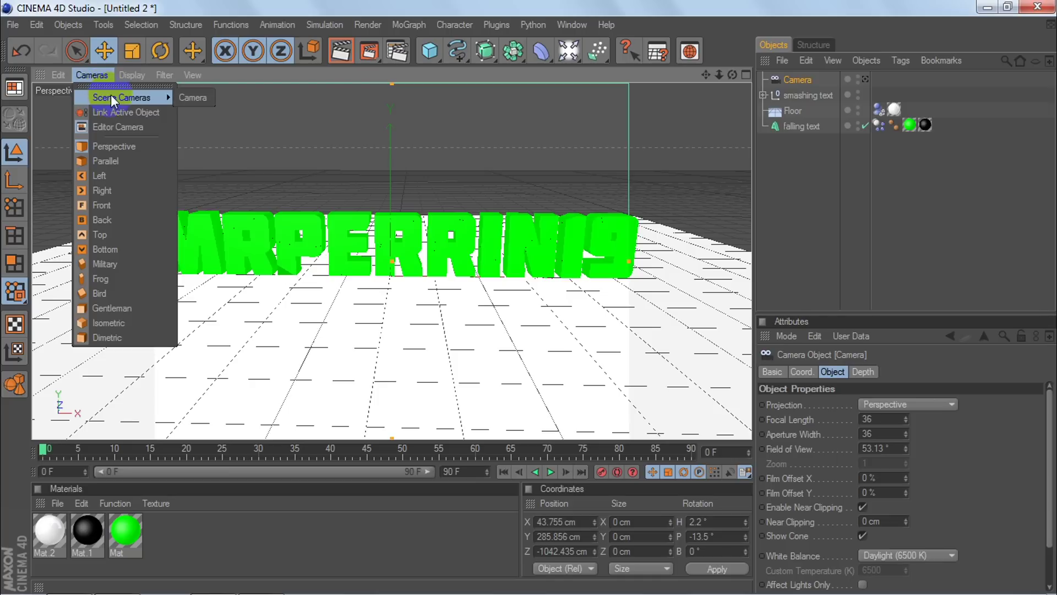
{"action": "left_click", "coordinate": [190, 98]}
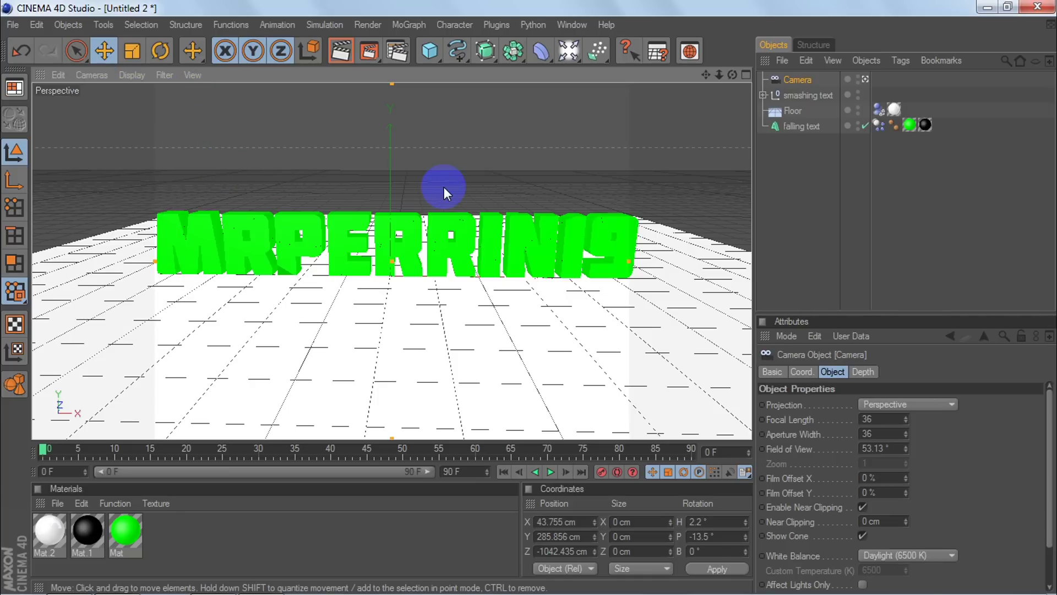
With the camera reframed on both texts, raise the falling text to about 493 cm in Y and test the drop.
{"action": "left_click_drag", "start_coordinate": [528, 297], "coordinate": [530, 298]}
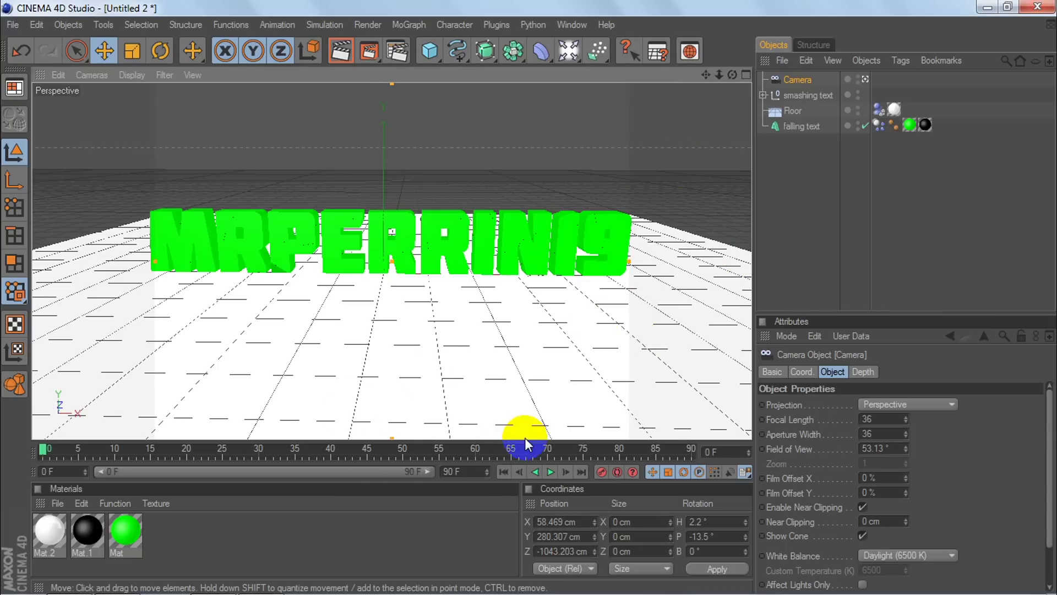
{"action": "left_click_drag", "start_coordinate": [705, 75], "coordinate": [526, 300]}
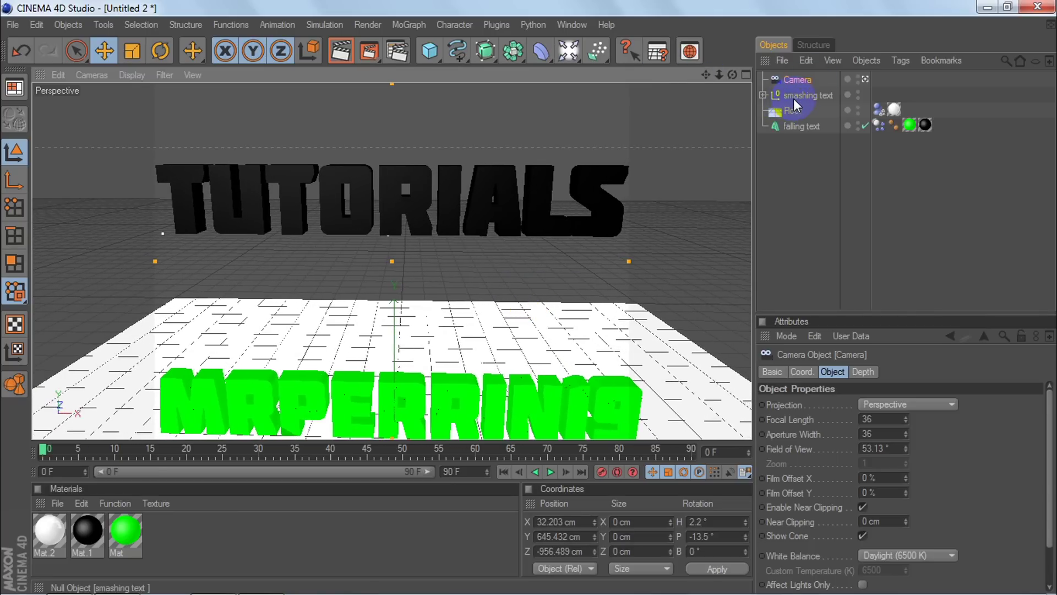
{"action": "left_click", "coordinate": [389, 170]}
{"action": "left_click_drag", "start_coordinate": [392, 140], "coordinate": [389, 134]}
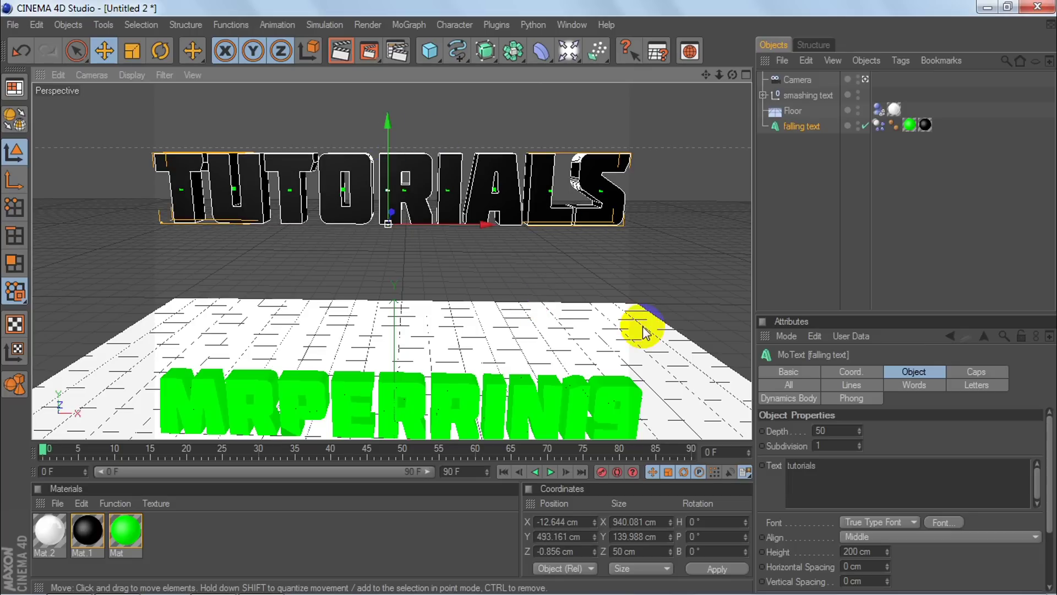
{"action": "left_click", "coordinate": [551, 471]}
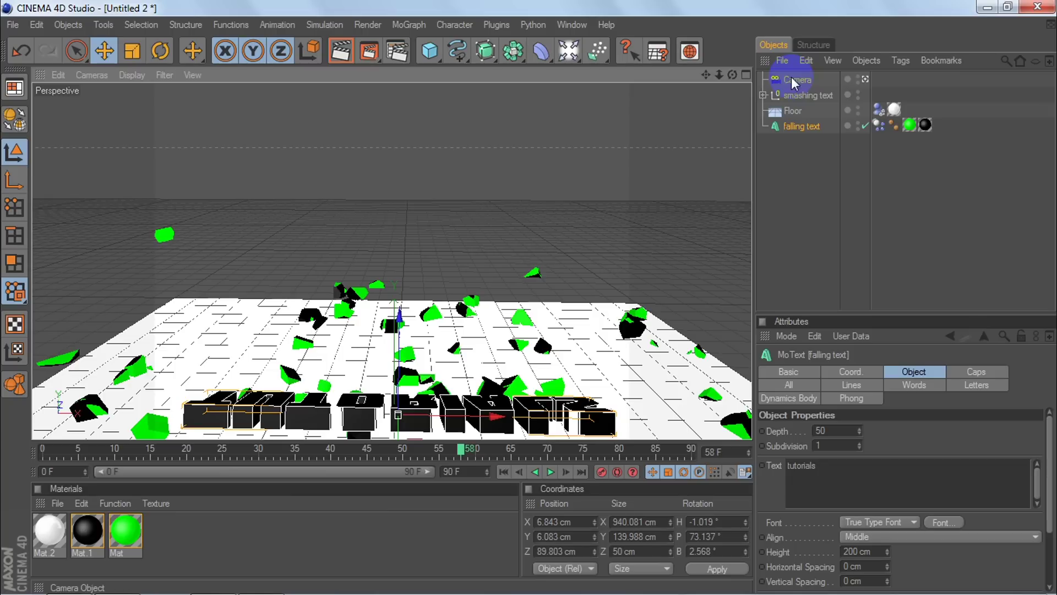
{"action": "left_click", "coordinate": [503, 473]}
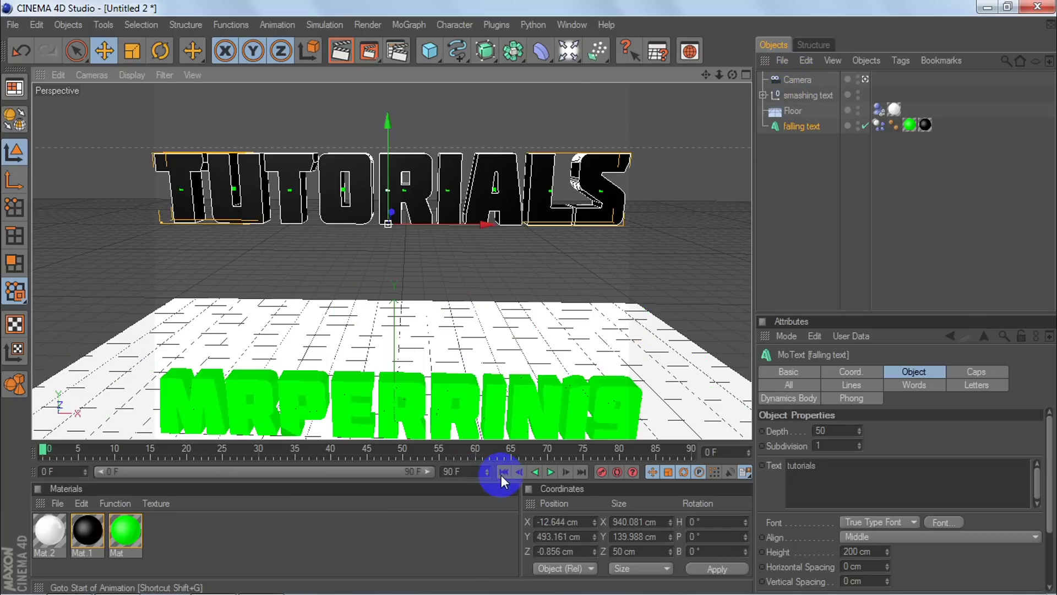
Lower the falling text to a Y position of about 410 cm and test the drop.
{"action": "left_click_drag", "start_coordinate": [389, 130], "coordinate": [530, 302]}
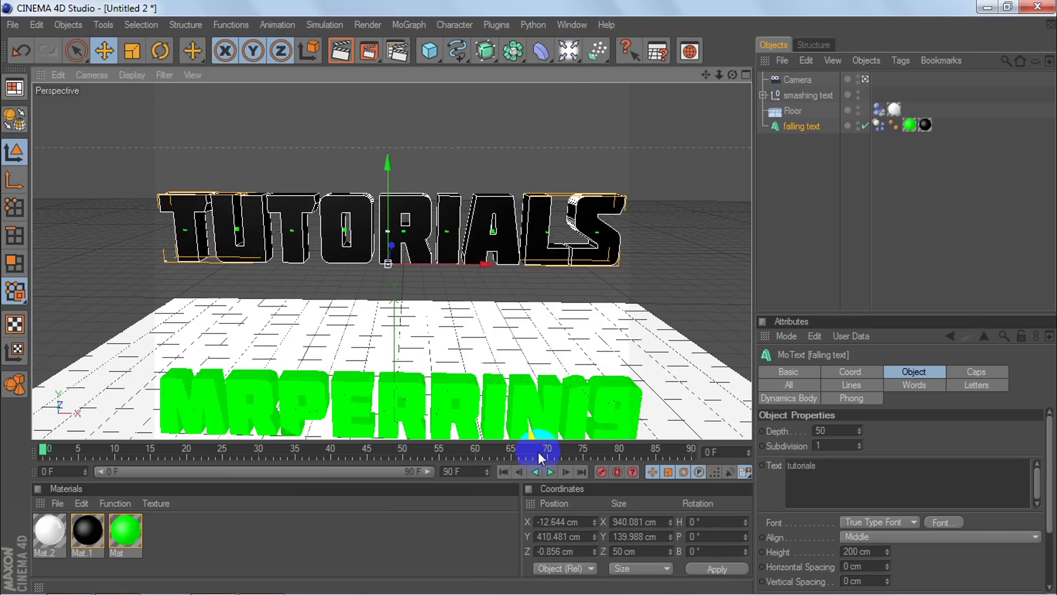
{"action": "left_click", "coordinate": [551, 471]}
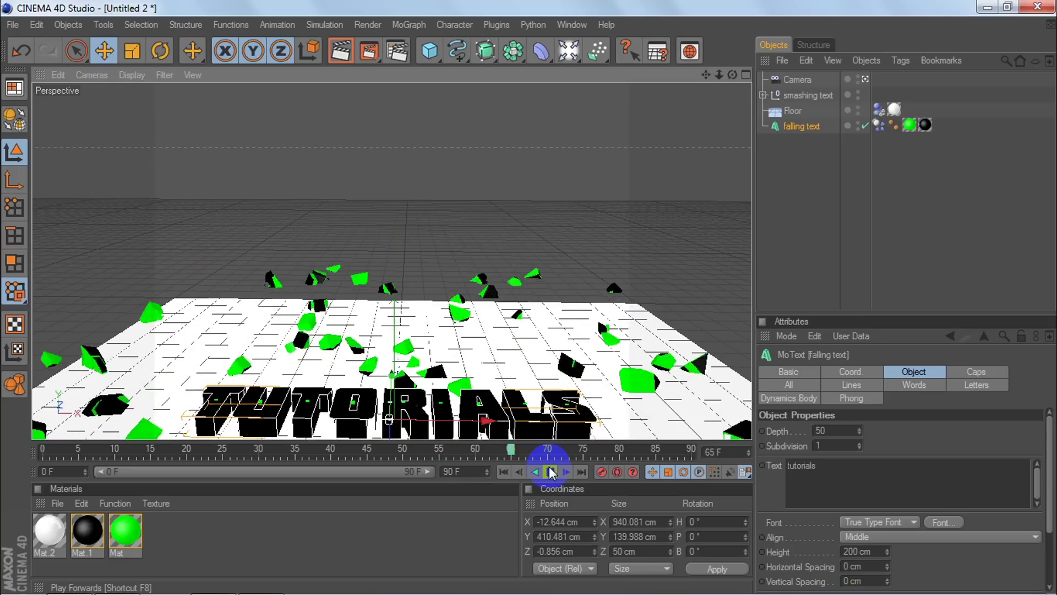
{"action": "left_click", "coordinate": [551, 472]}
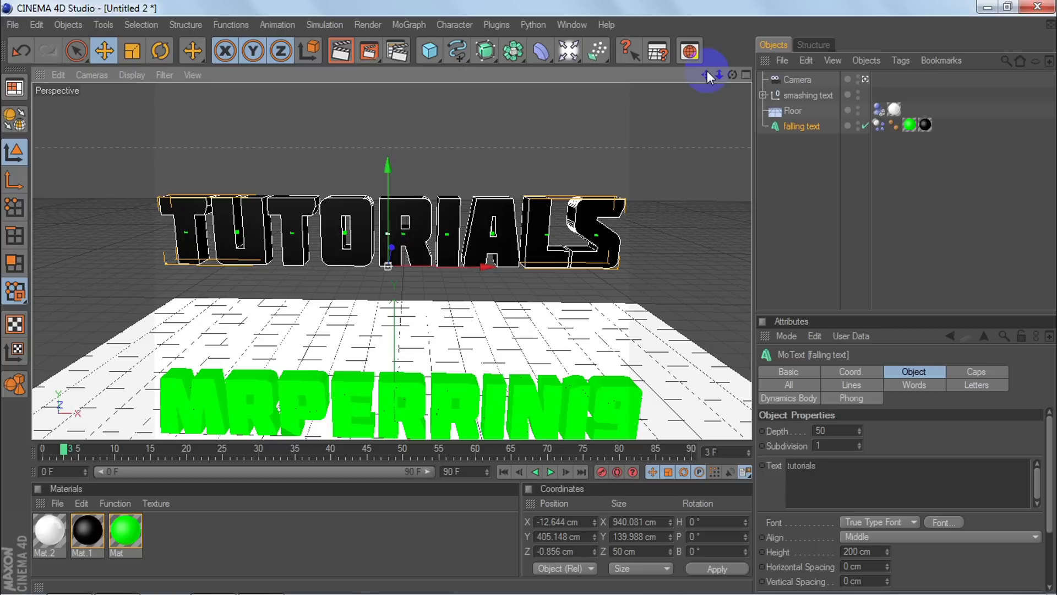
Record a keyframe at frame 0 with the camera lowered to about 231 cm in Y, and go to frame 90.
{"action": "left_click", "coordinate": [787, 80]}
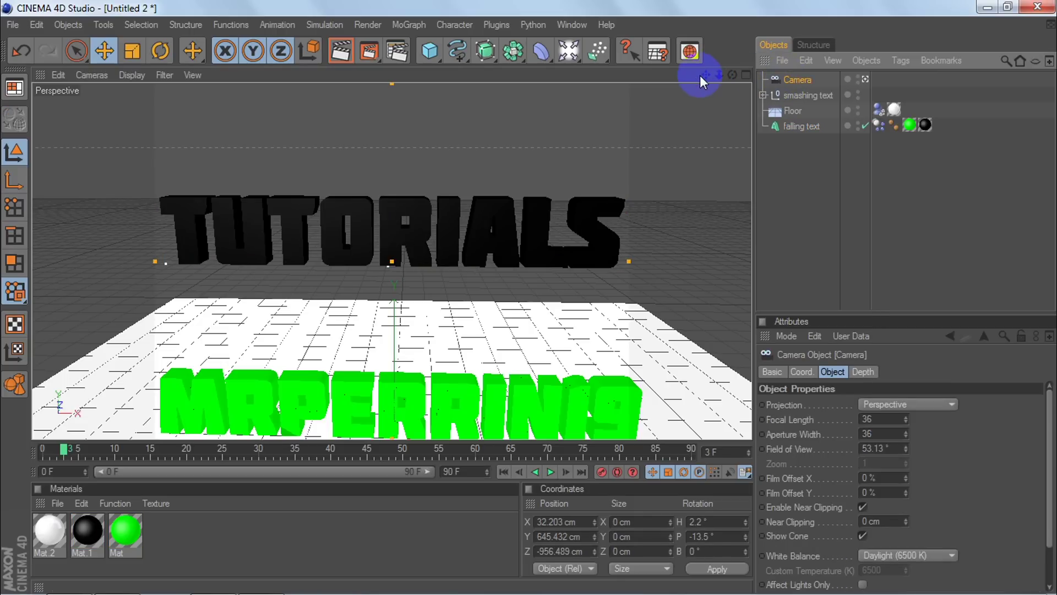
{"action": "left_click_drag", "start_coordinate": [706, 75], "coordinate": [530, 298]}
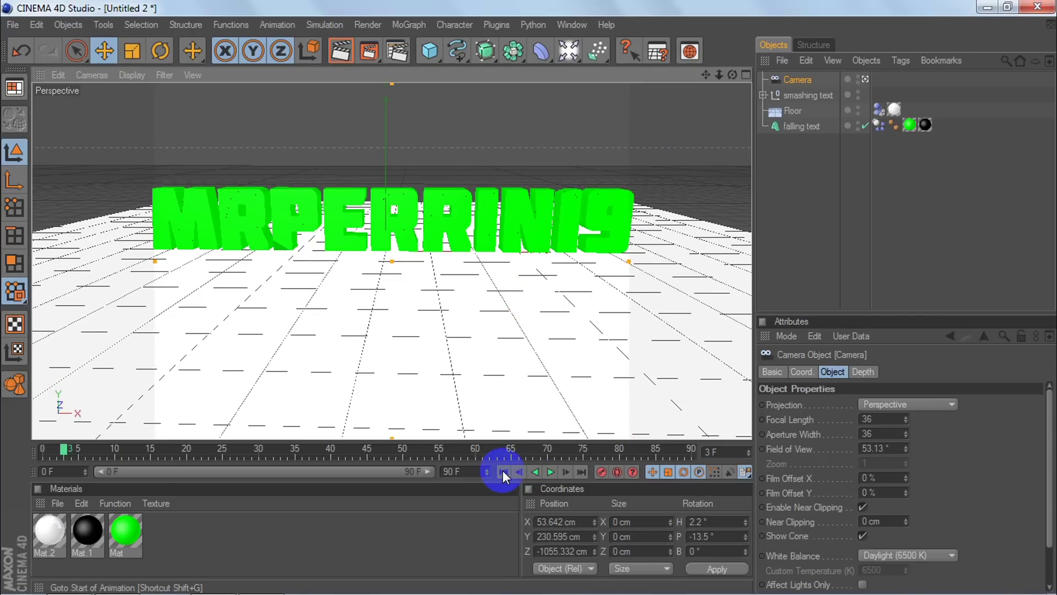
{"action": "left_click", "coordinate": [61, 452]}
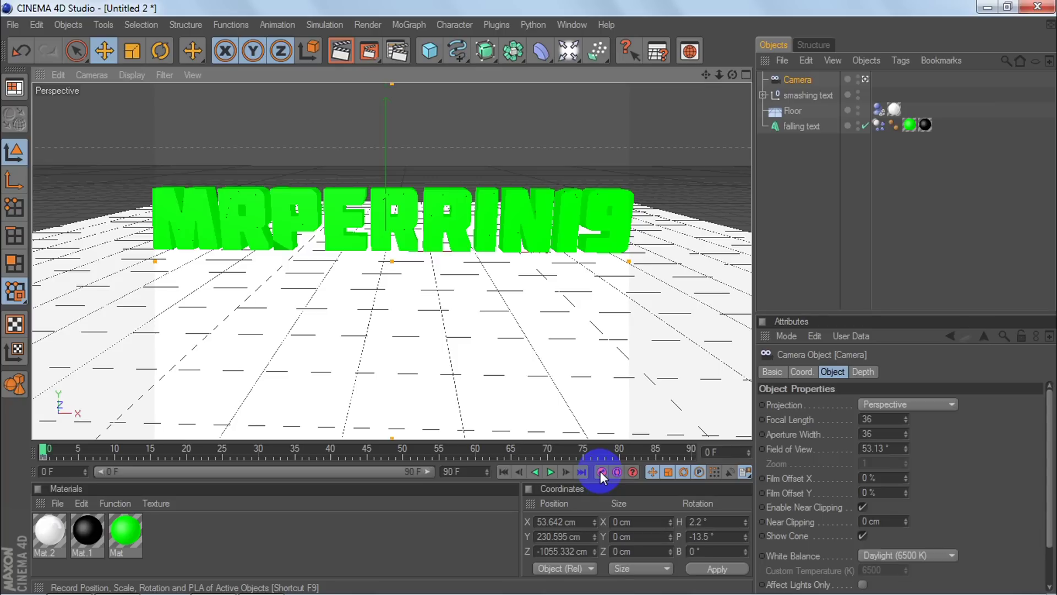
{"action": "left_click", "coordinate": [581, 472]}
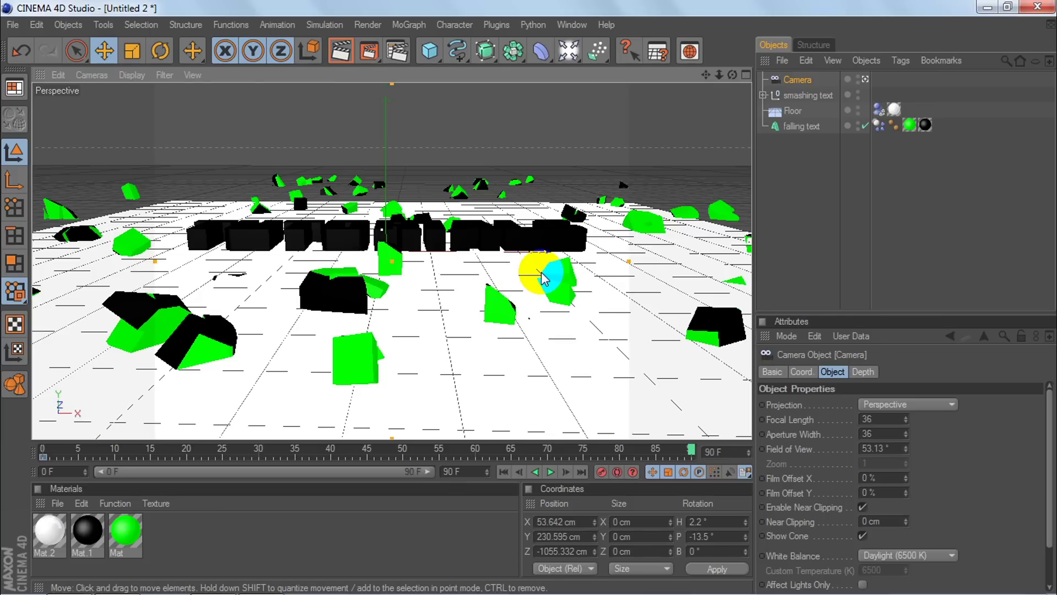
Extend the animation's end frame to 180 F.
{"action": "left_click", "coordinate": [451, 472]}
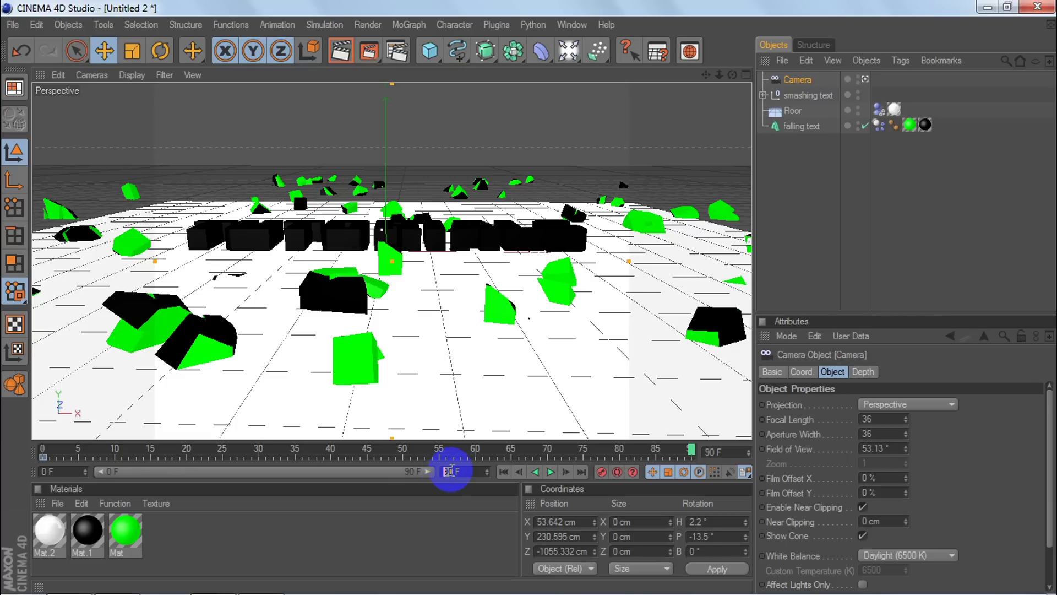
{"action": "left_click", "coordinate": [478, 491]}
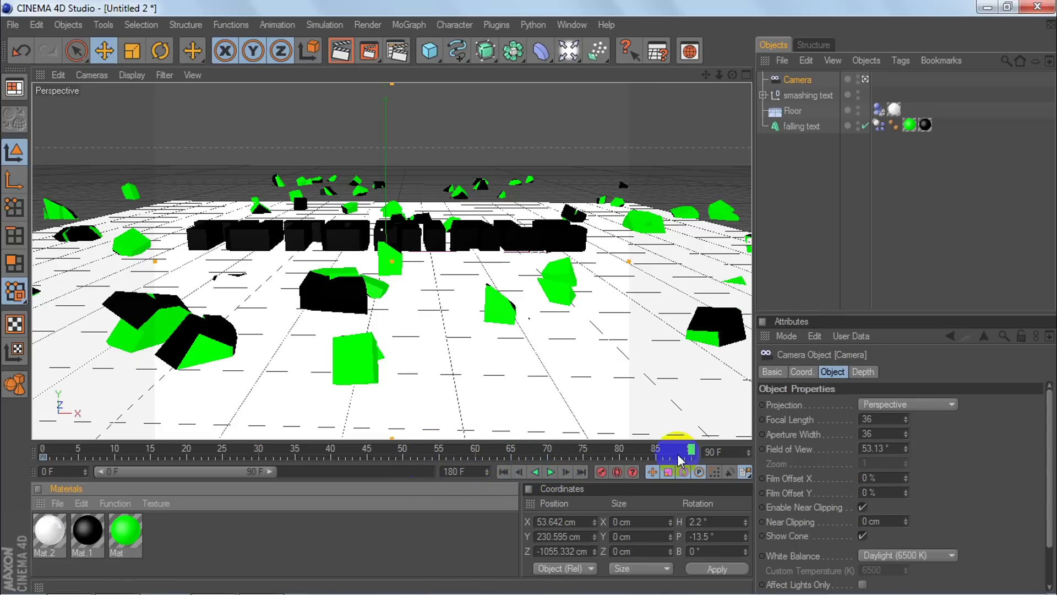
Replay the simulation from the start several times to check the timing of the smash through the camera.
{"action": "left_click", "coordinate": [550, 472]}
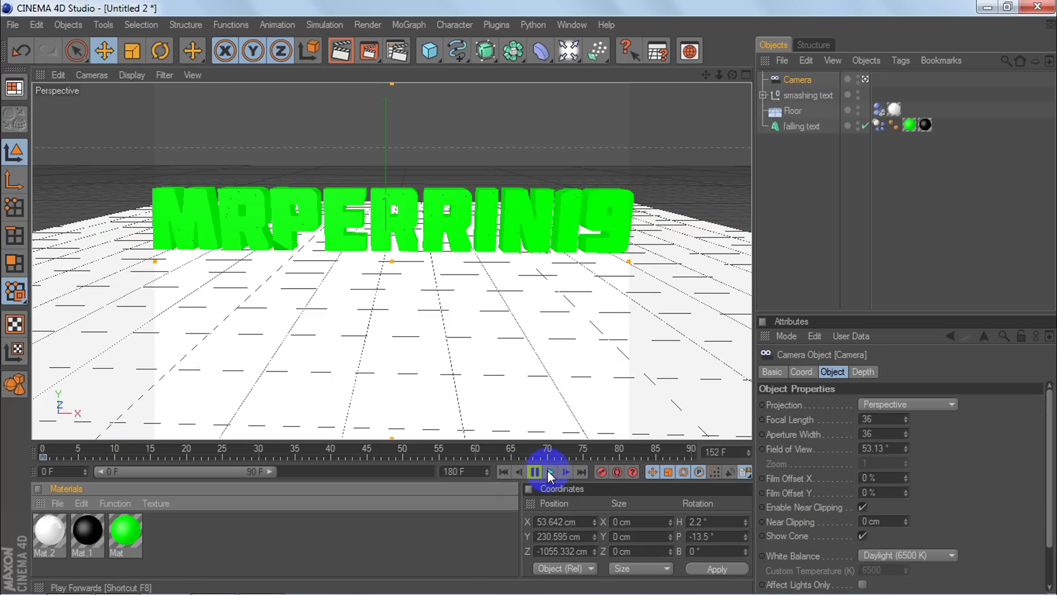
{"action": "left_click", "coordinate": [549, 471]}
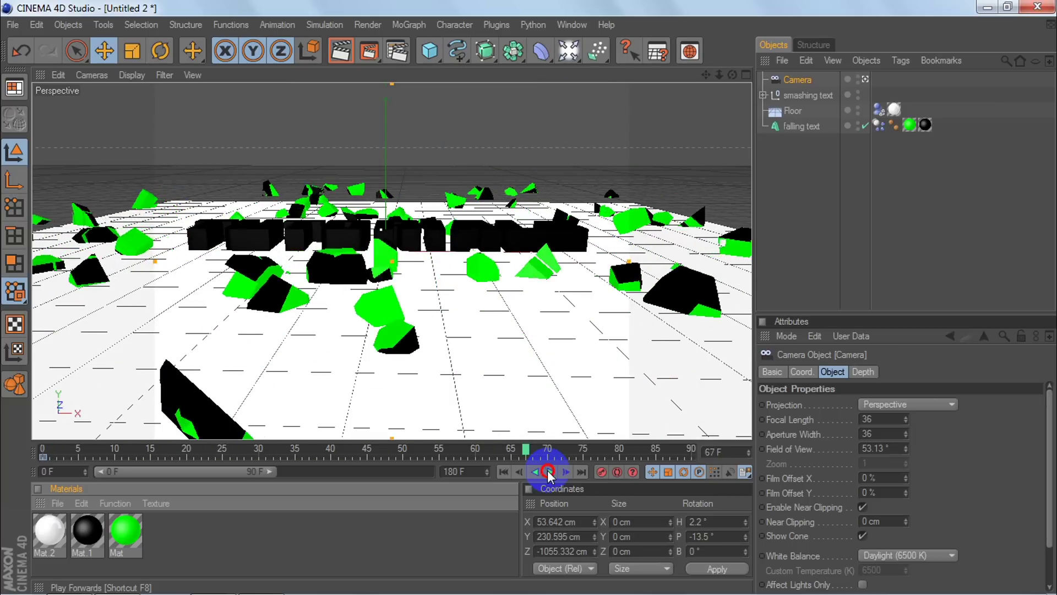
{"action": "left_click", "coordinate": [549, 472]}
{"action": "left_click", "coordinate": [503, 472]}
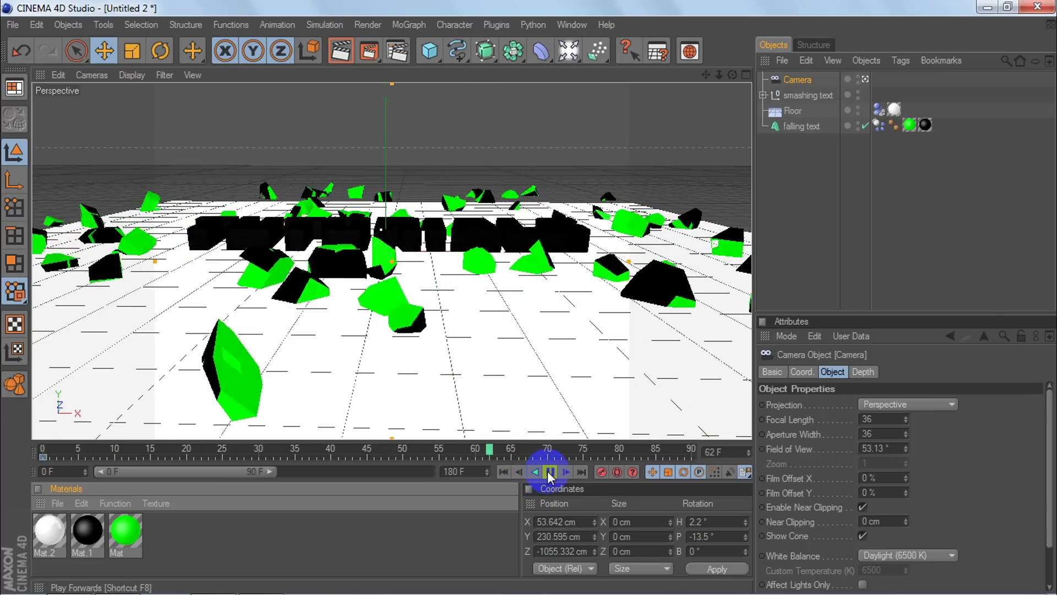
{"action": "left_click", "coordinate": [548, 471]}
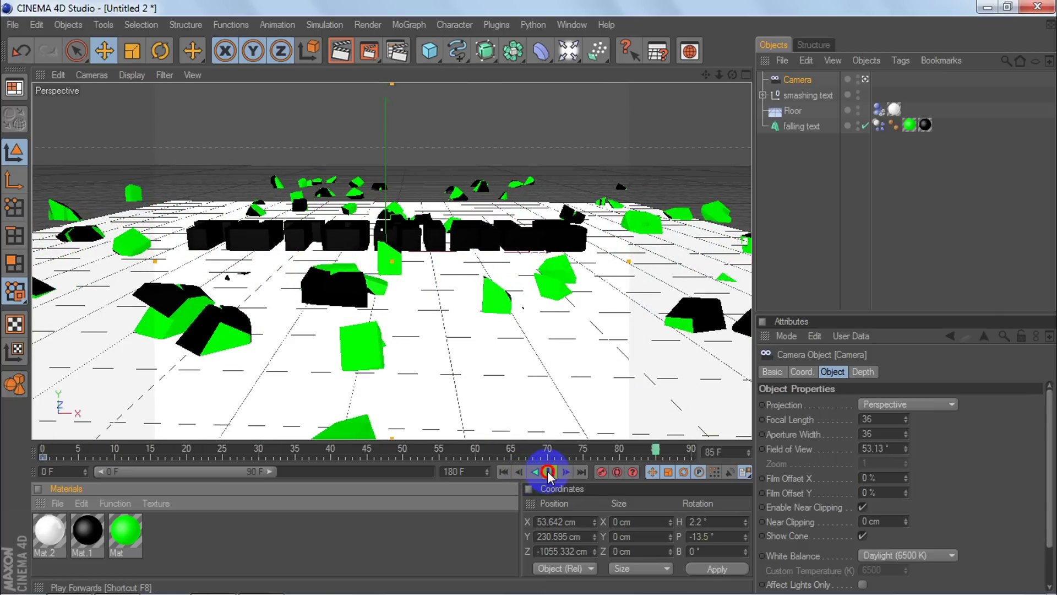
{"action": "left_click", "coordinate": [501, 470]}
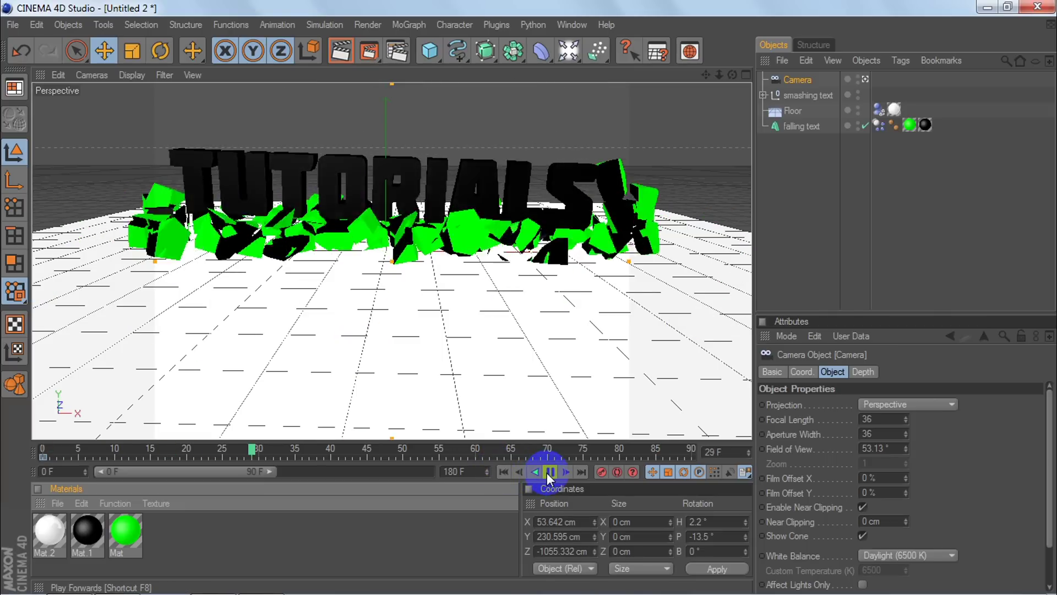
{"action": "left_click", "coordinate": [549, 472]}
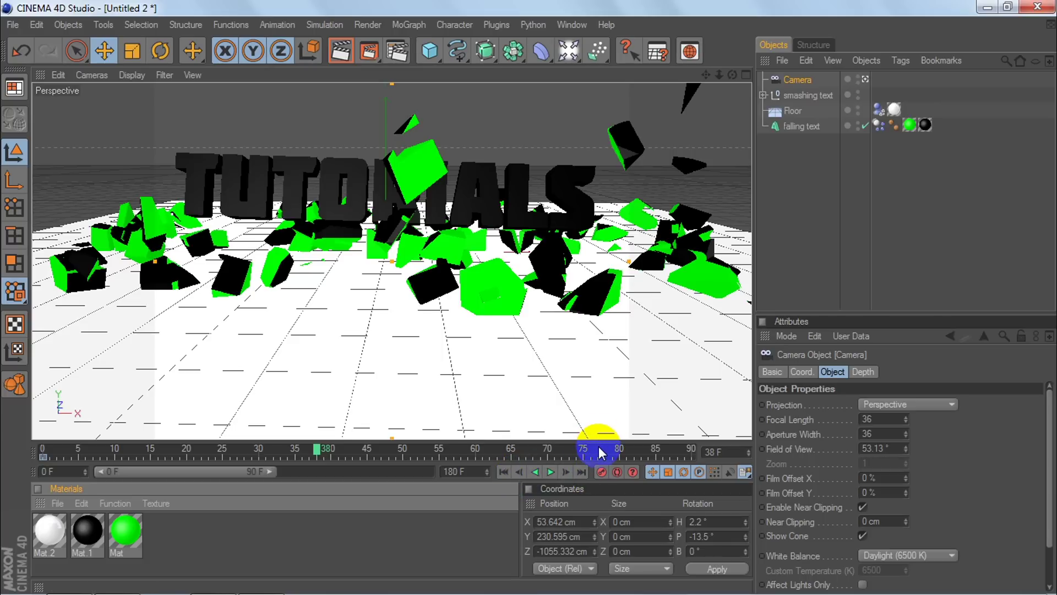
{"action": "left_click", "coordinate": [550, 472]}
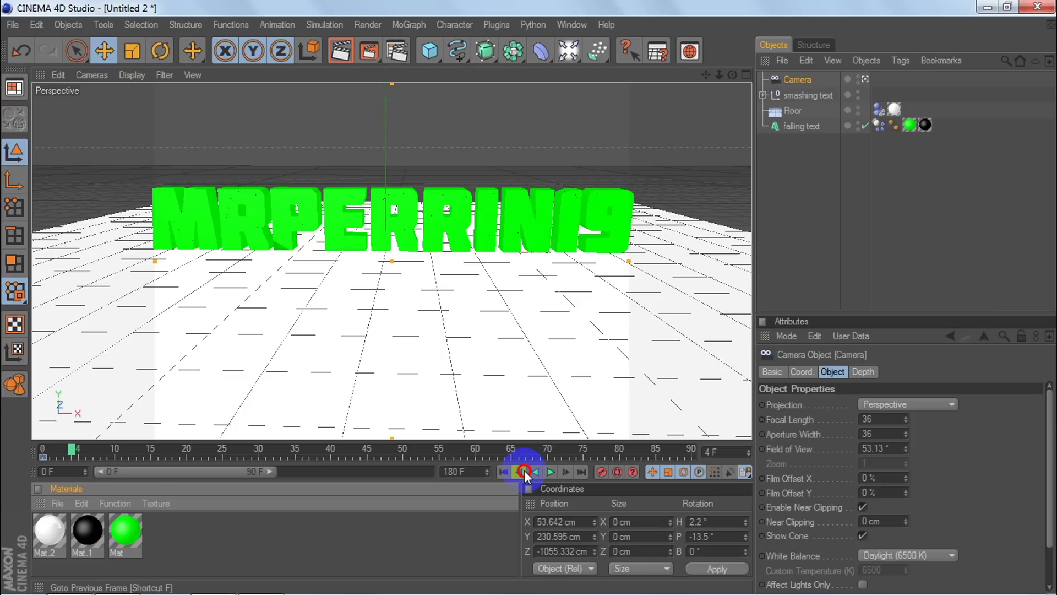
Shift the visible timeline range to frames 90–180 and play the simulation through to frame 180.
{"action": "left_click_drag", "start_coordinate": [251, 473], "coordinate": [463, 472]}
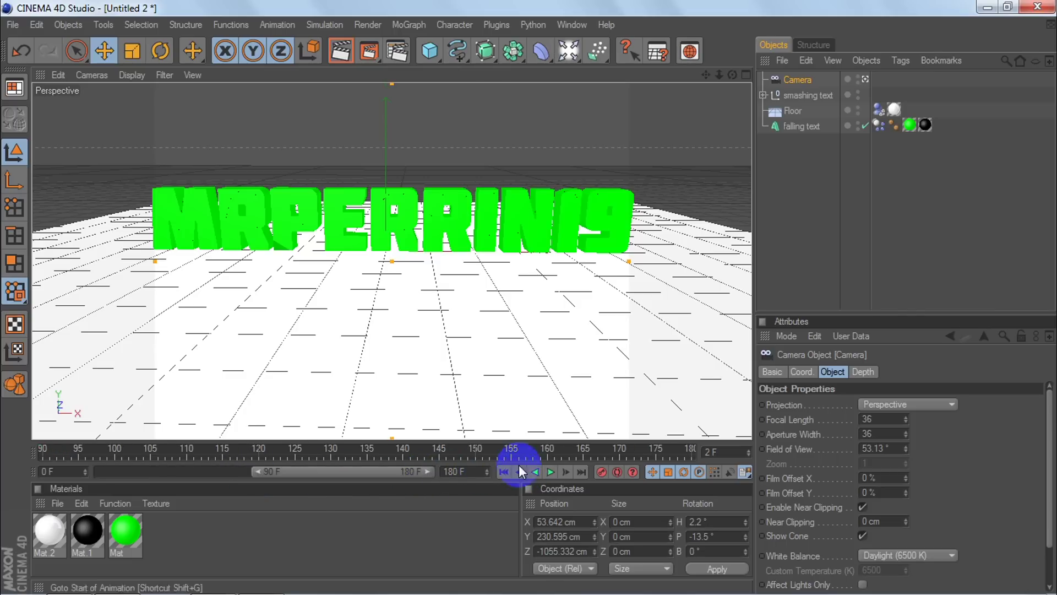
{"action": "left_click", "coordinate": [549, 472]}
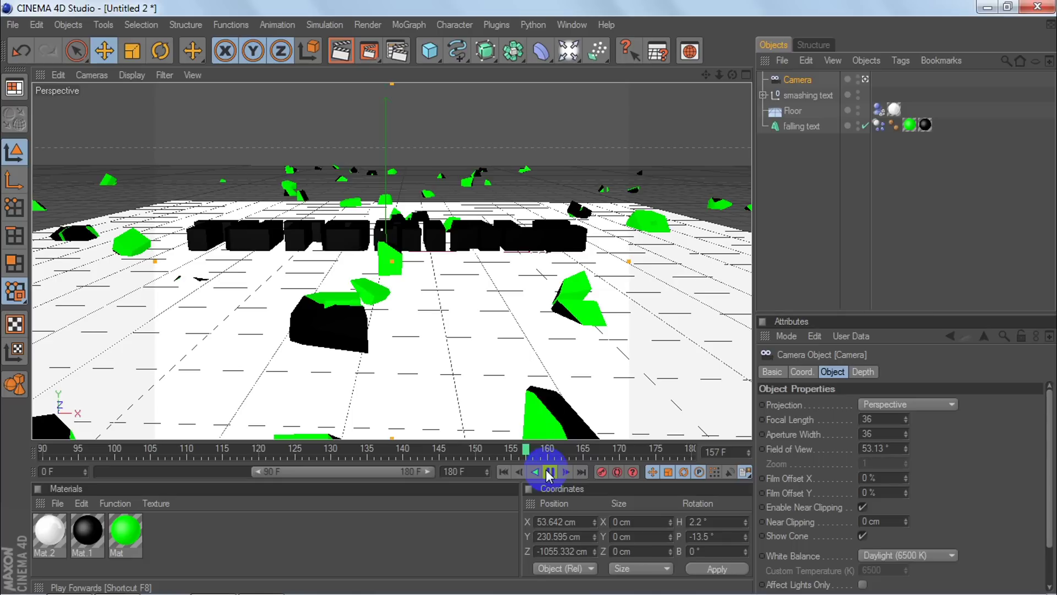
{"action": "left_click_drag", "start_coordinate": [672, 449], "coordinate": [702, 451]}
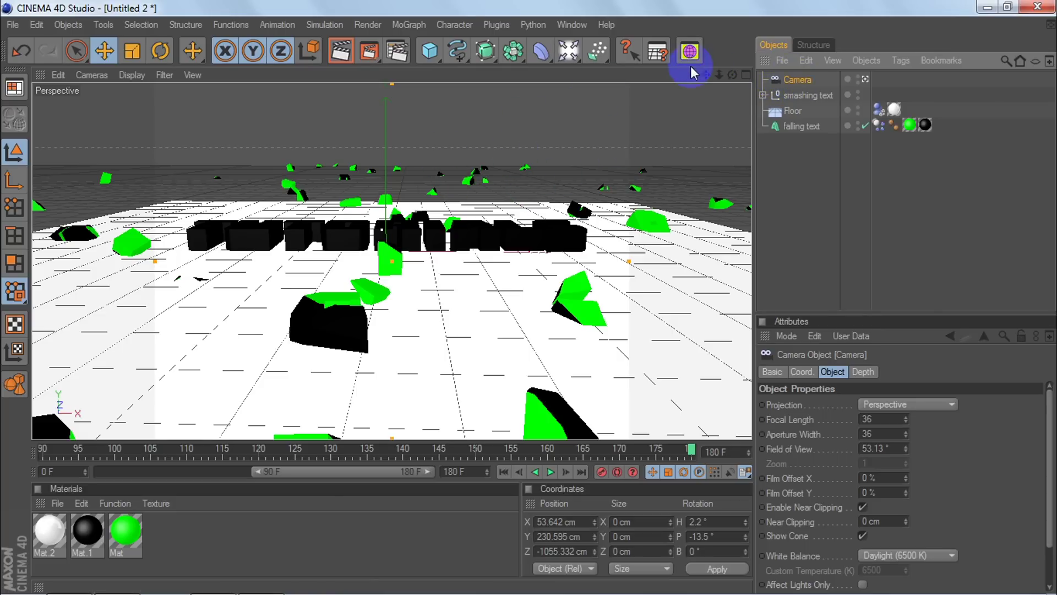
At frame 180, move the camera above the fallen tutorials text, to about 1090 cm in Y with a pitch of about -75°.
{"action": "left_click_drag", "start_coordinate": [705, 73], "coordinate": [529, 297]}
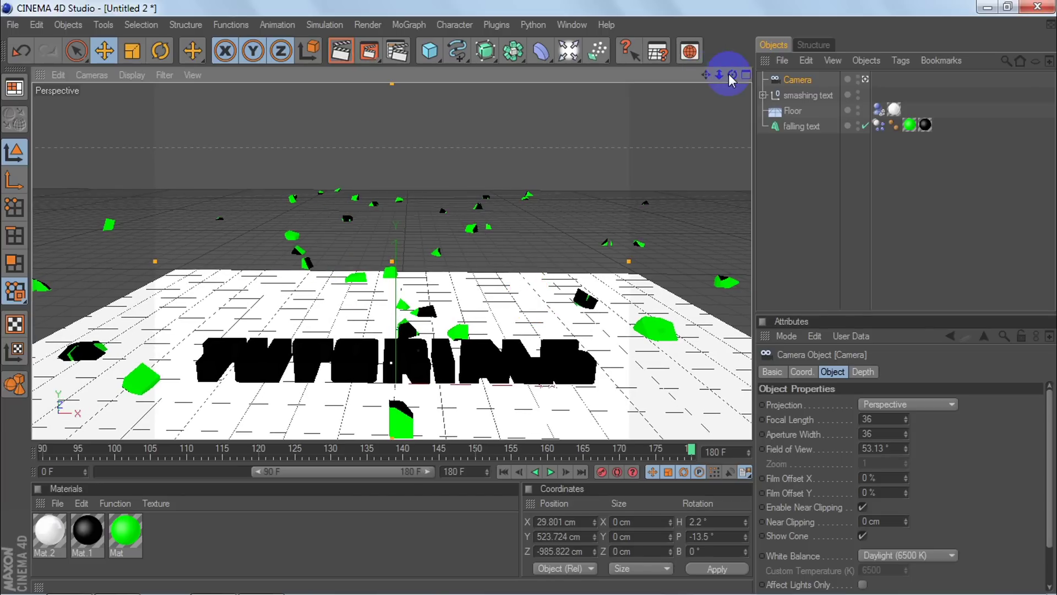
{"action": "left_click_drag", "start_coordinate": [721, 74], "coordinate": [529, 298]}
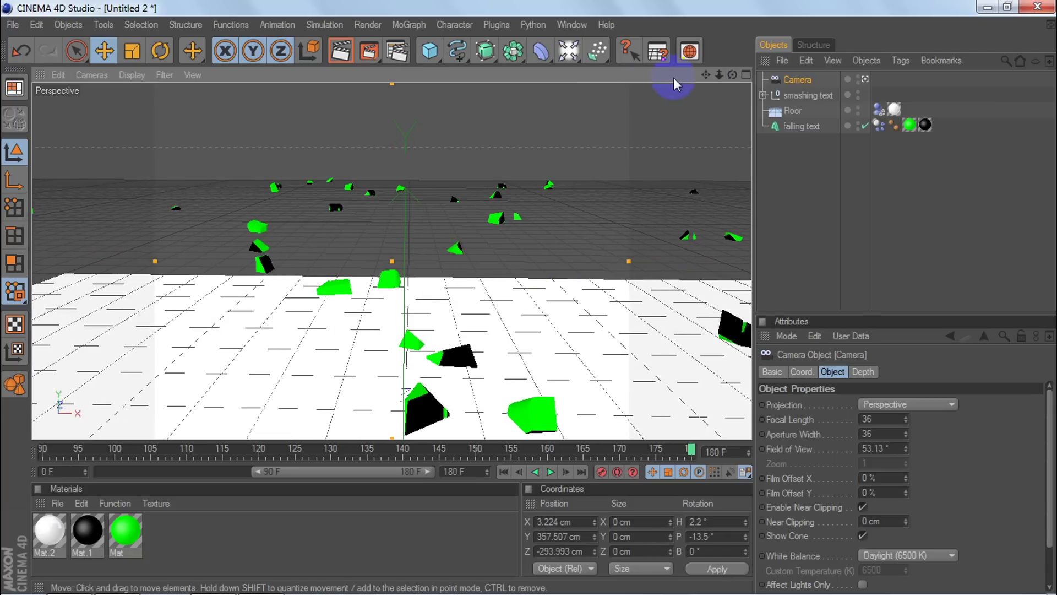
{"action": "left_click_drag", "start_coordinate": [732, 76], "coordinate": [529, 298]}
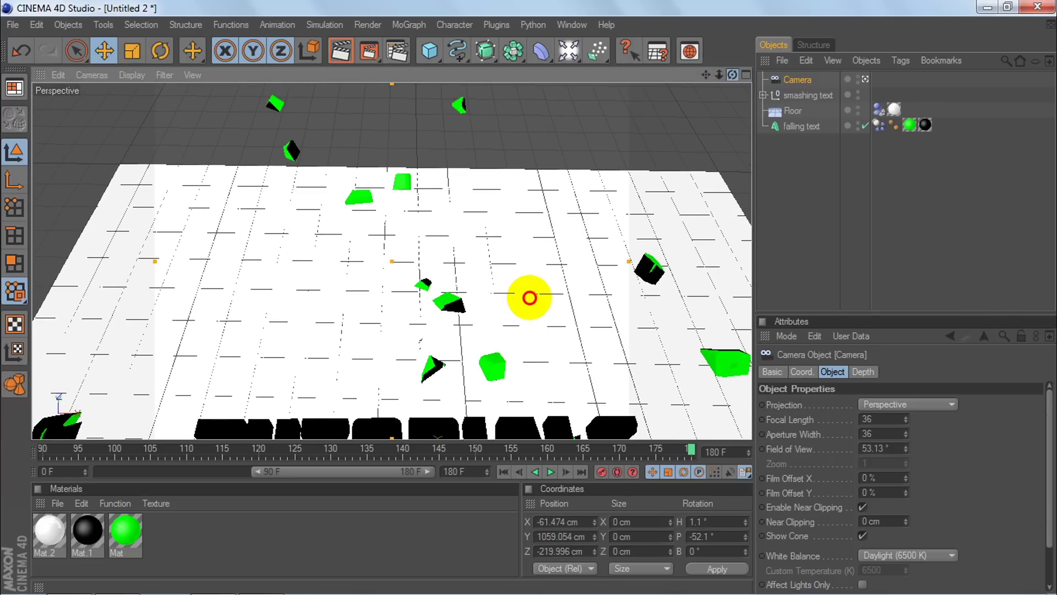
{"action": "mouse_move", "coordinate": [529, 293]}
{"action": "left_mouse_down"}
{"action": "mouse_move", "coordinate": [522, 272]}
{"action": "mouse_move", "coordinate": [538, 298]}
{"action": "mouse_move", "coordinate": [529, 297]}
{"action": "left_mouse_up"}
{"action": "left_click_drag", "start_coordinate": [706, 75], "coordinate": [529, 298]}
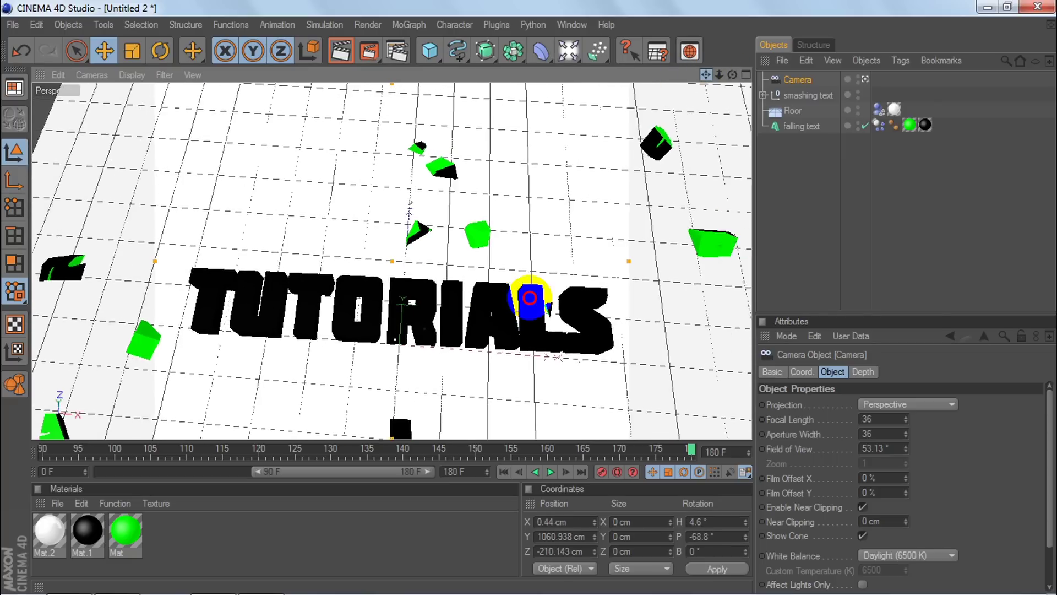
{"action": "left_click_drag", "start_coordinate": [733, 75], "coordinate": [526, 297]}
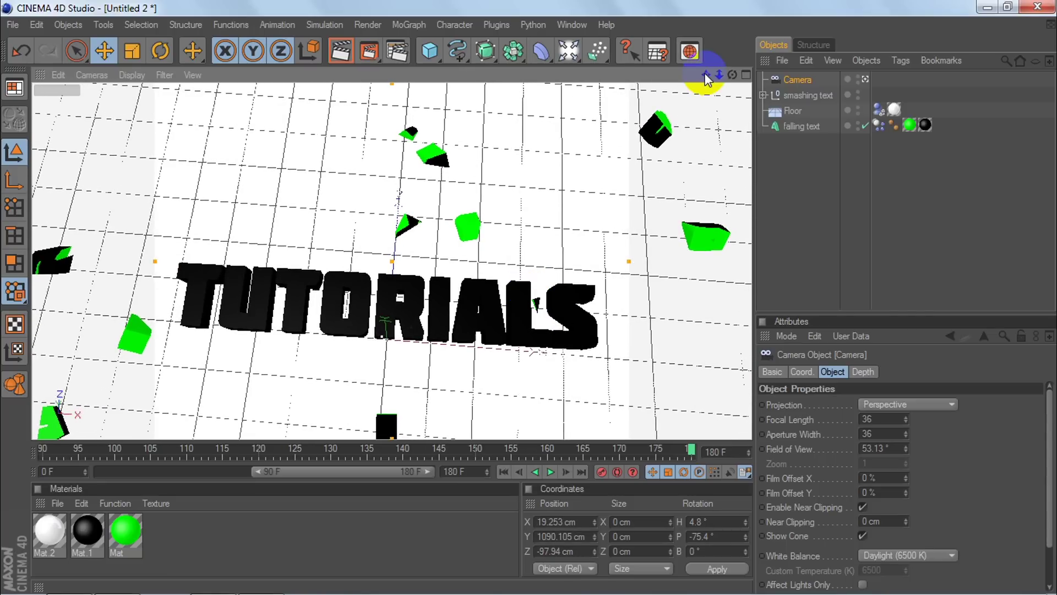
Test-render the view, centre the camera on the tutorials text at about Y 1059 cm, Z -217 cm, and record its keyframe at frame 180.
{"action": "left_click", "coordinate": [339, 52]}
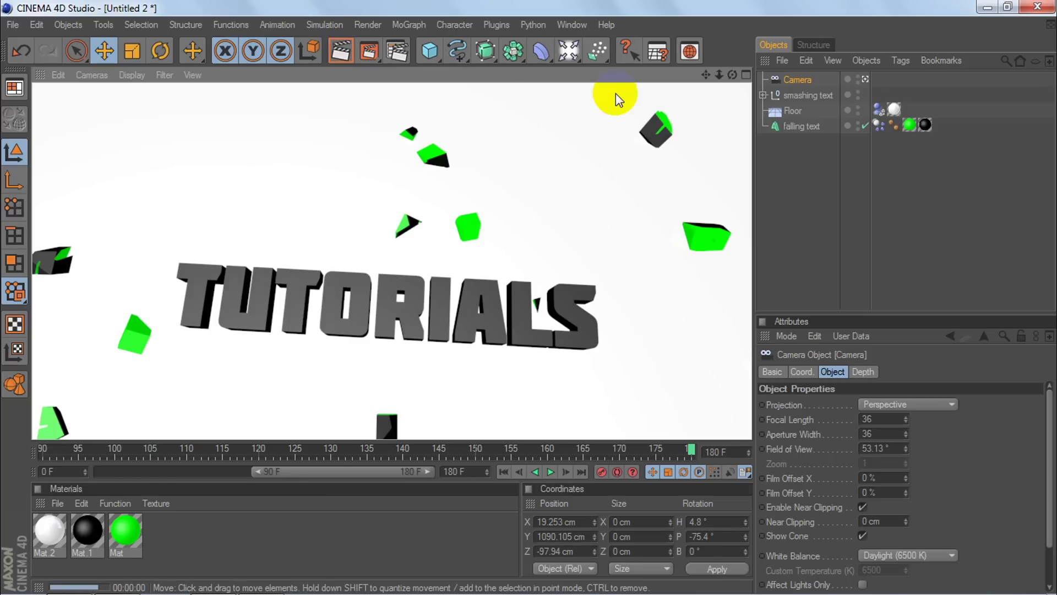
{"action": "left_click_drag", "start_coordinate": [707, 76], "coordinate": [530, 297]}
{"action": "left_click", "coordinate": [602, 472]}
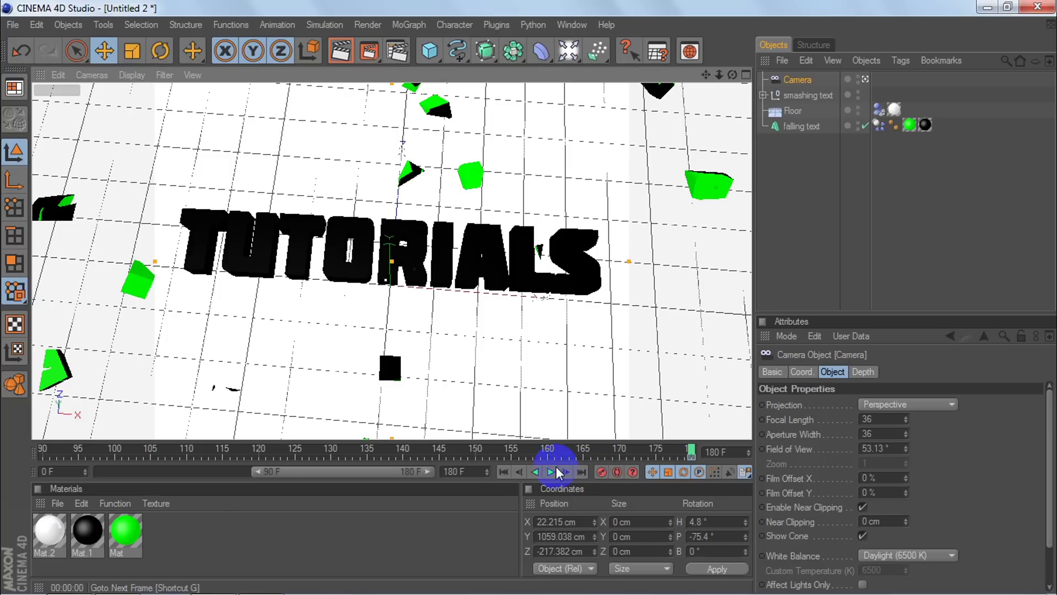
Play the camera move from frame 0 to check it against the smash simulation.
{"action": "left_click", "coordinate": [505, 472]}
{"action": "left_click", "coordinate": [547, 472]}
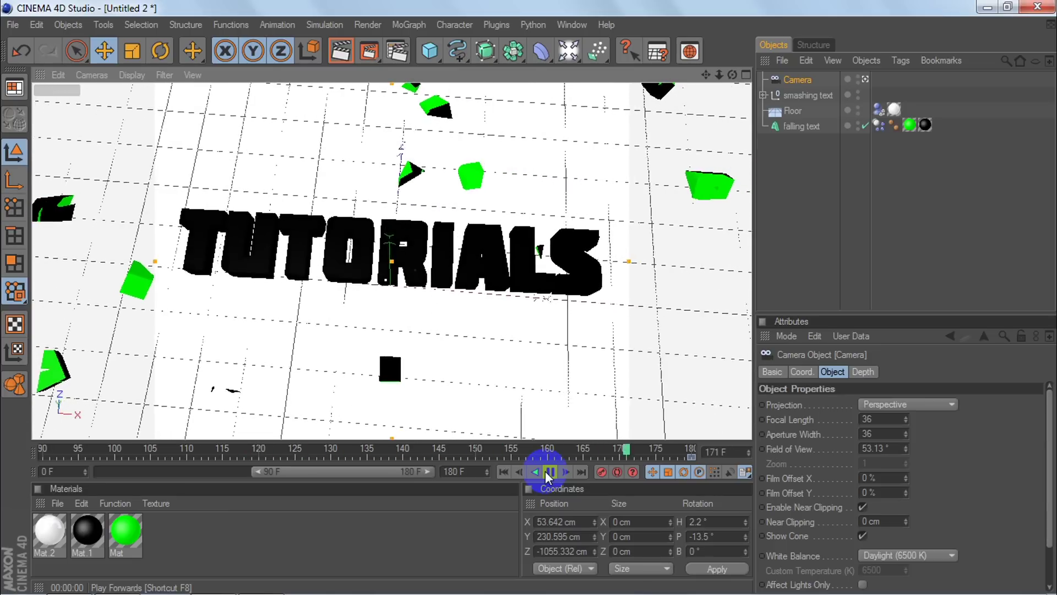
{"action": "left_click", "coordinate": [546, 470]}
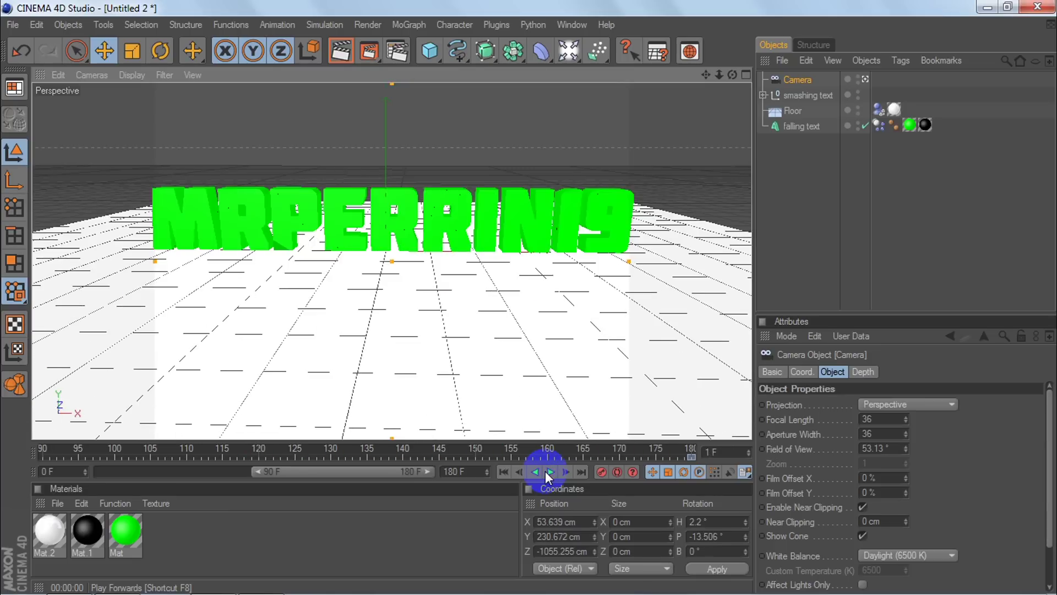
Move the camera's end keyframe to frame 140 and replay the animation.
{"action": "left_click", "coordinate": [692, 456]}
{"action": "left_click_drag", "start_coordinate": [688, 456], "coordinate": [402, 456]}
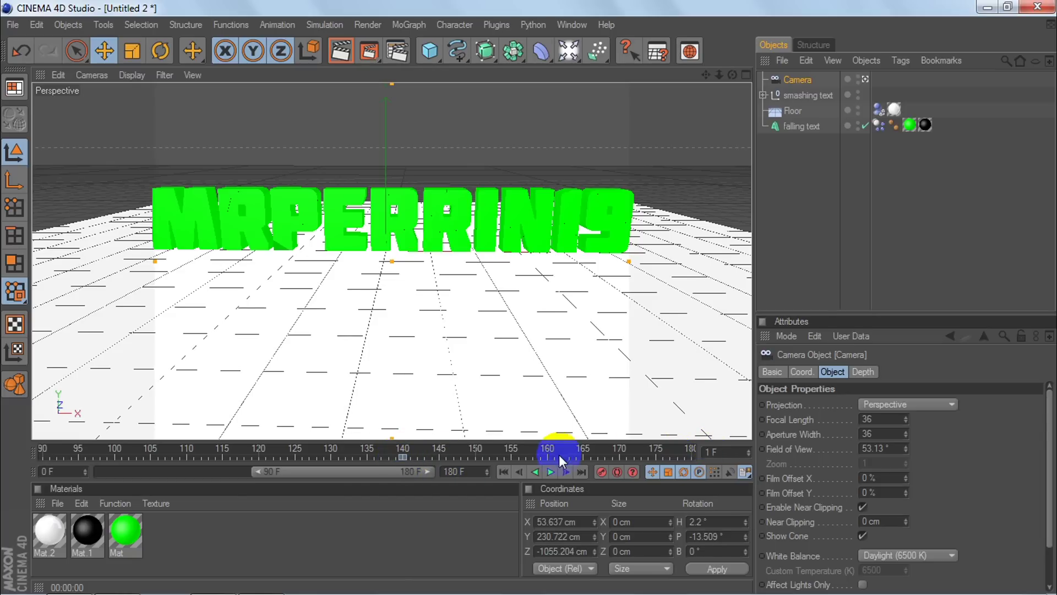
{"action": "left_click", "coordinate": [550, 471]}
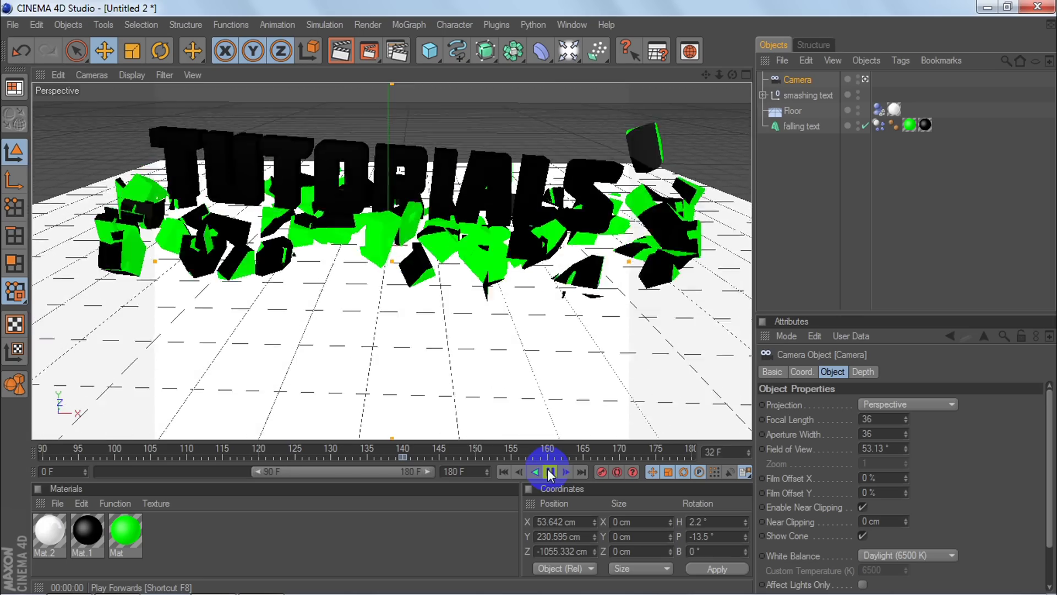